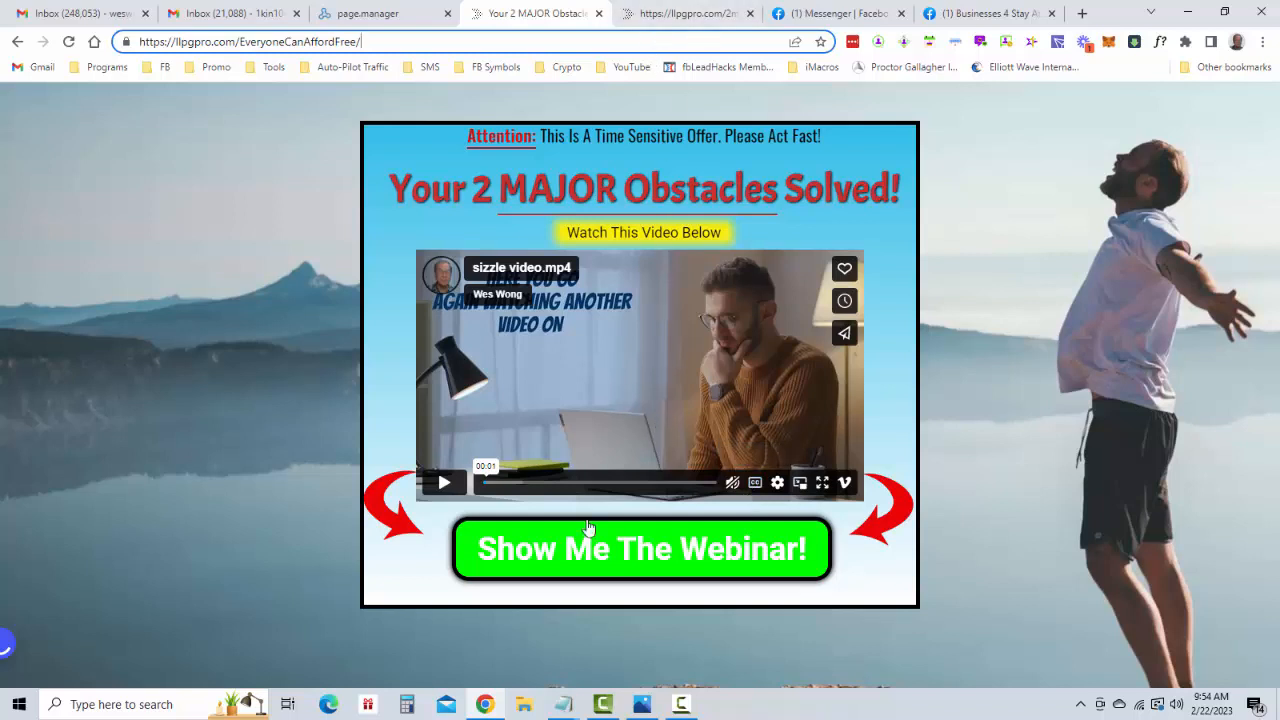
Follow the landing page's "Show Me The Webinar!" link and review the whole page it leads to
{"action": "left_click", "coordinate": [617, 545]}
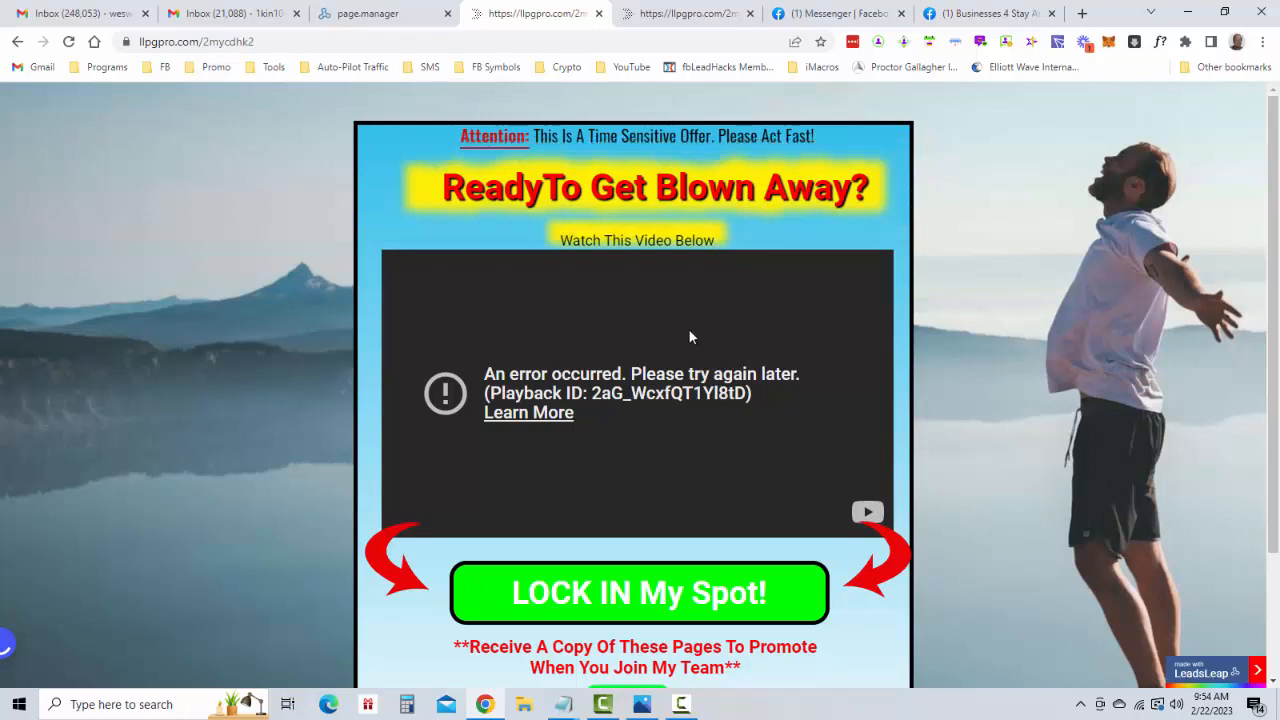
{"action": "scroll", "coordinate": [690, 328], "scroll_direction": "down", "scroll_amount": 1}
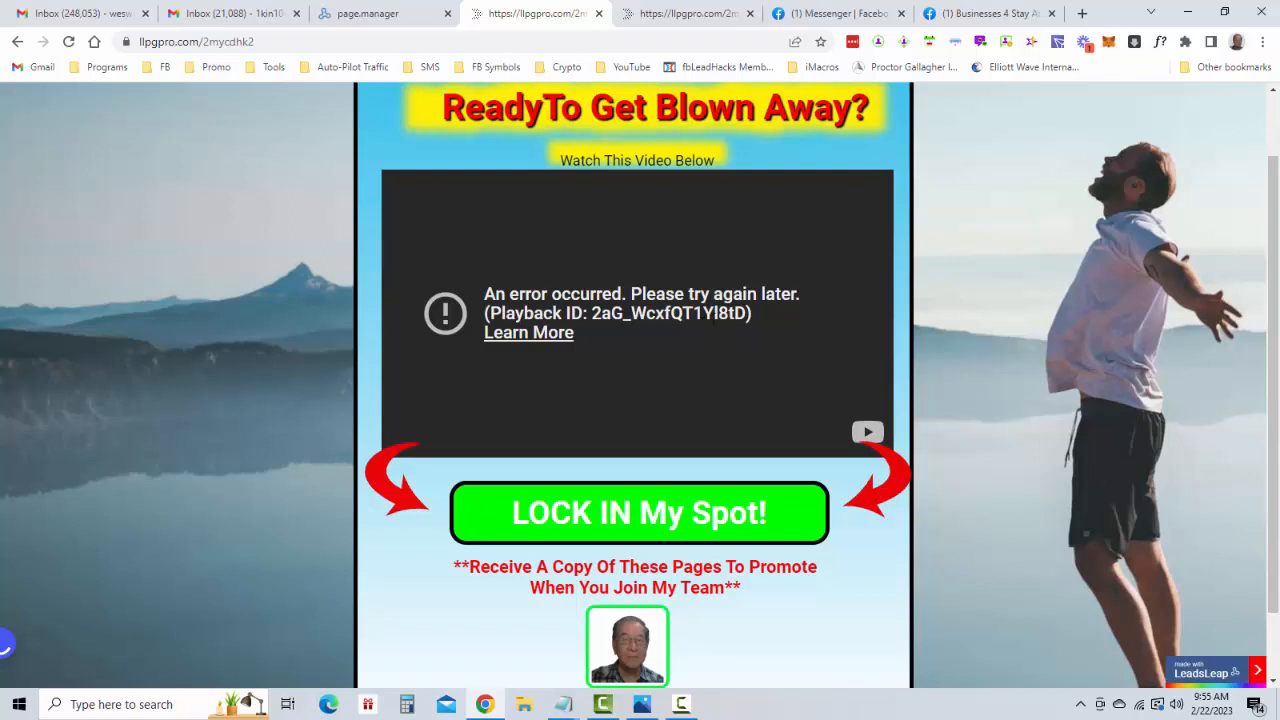
{"action": "scroll", "coordinate": [706, 328], "scroll_direction": "down", "scroll_amount": 1}
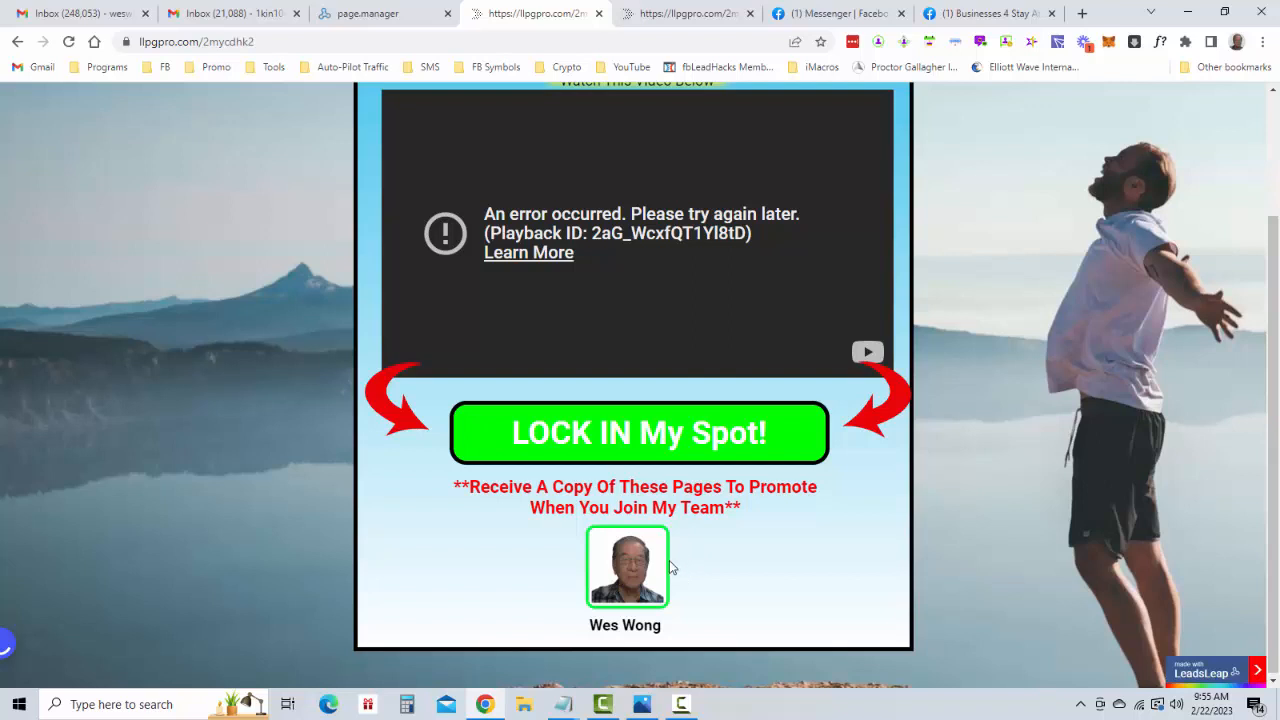
{"action": "scroll", "coordinate": [675, 570], "scroll_direction": "up", "scroll_amount": 2}
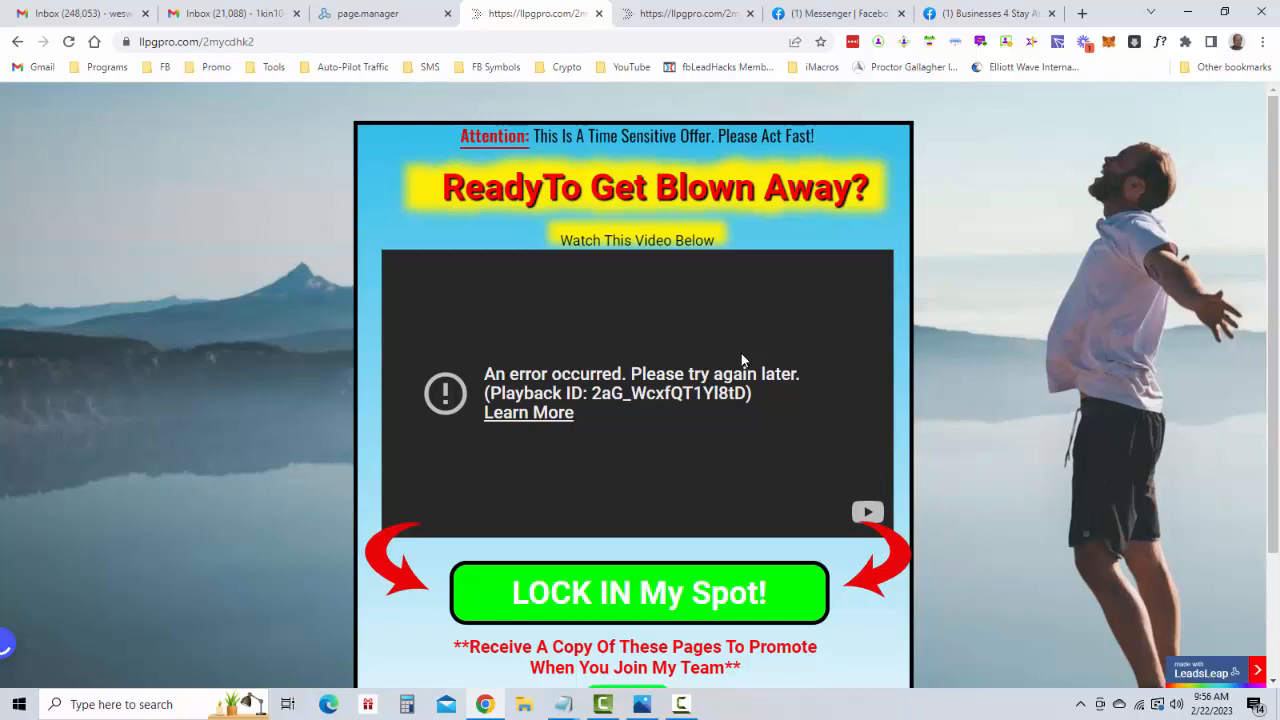
Switch to the LeadsLeap Page Manager and open the form for adding a new campaign
{"action": "left_click", "coordinate": [414, 18]}
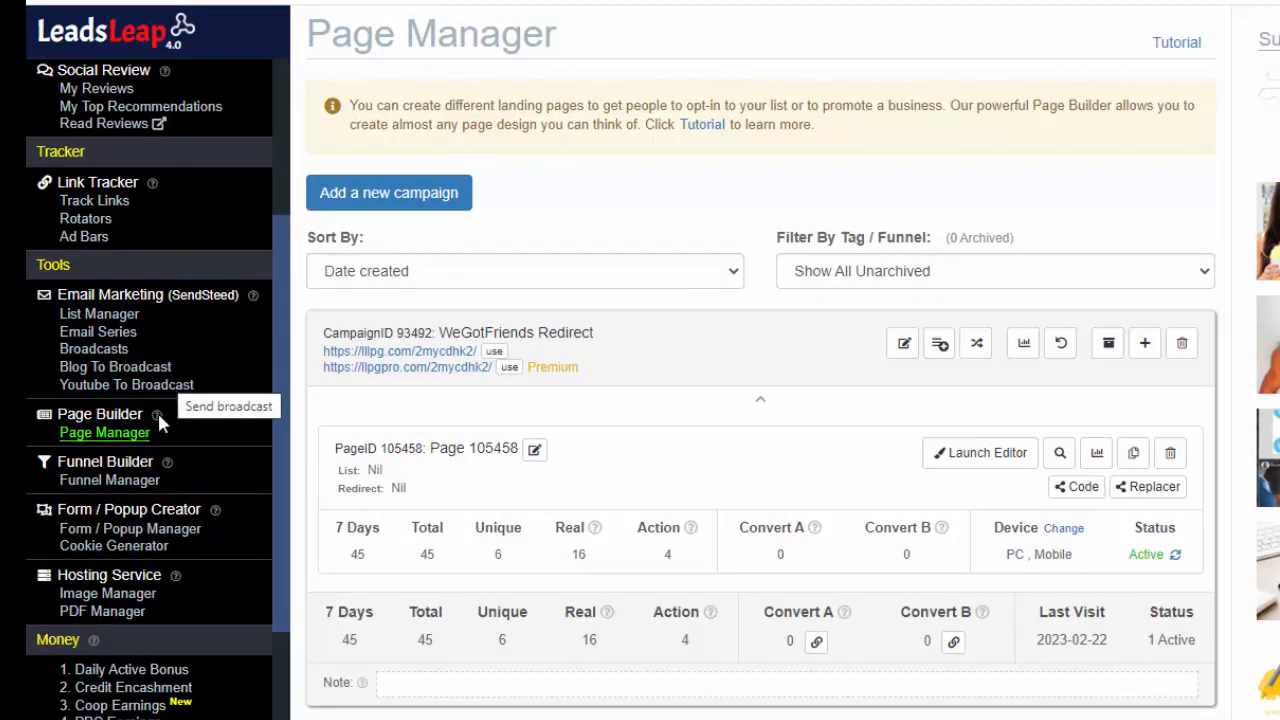
{"action": "mouse_move", "coordinate": [158, 420]}
{"action": "scroll", "coordinate": [133, 350], "scroll_direction": "down", "scroll_amount": 3}
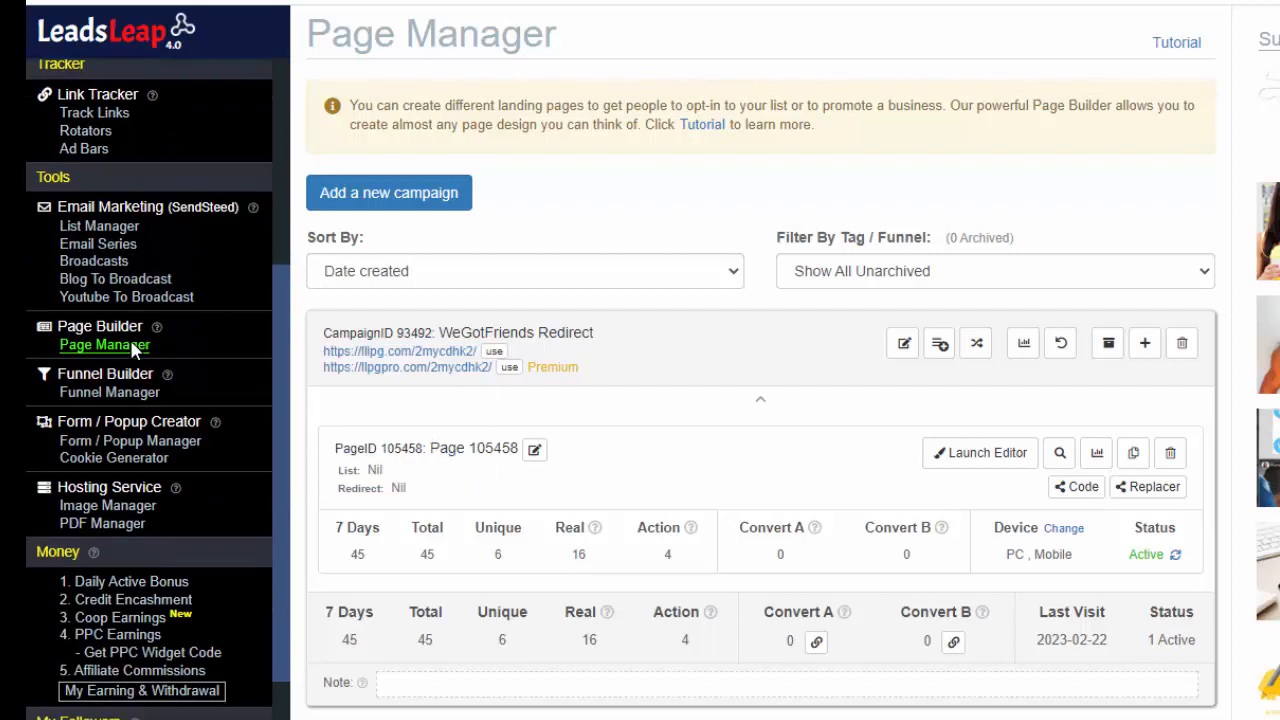
{"action": "scroll", "coordinate": [133, 350], "scroll_direction": "down", "scroll_amount": 2}
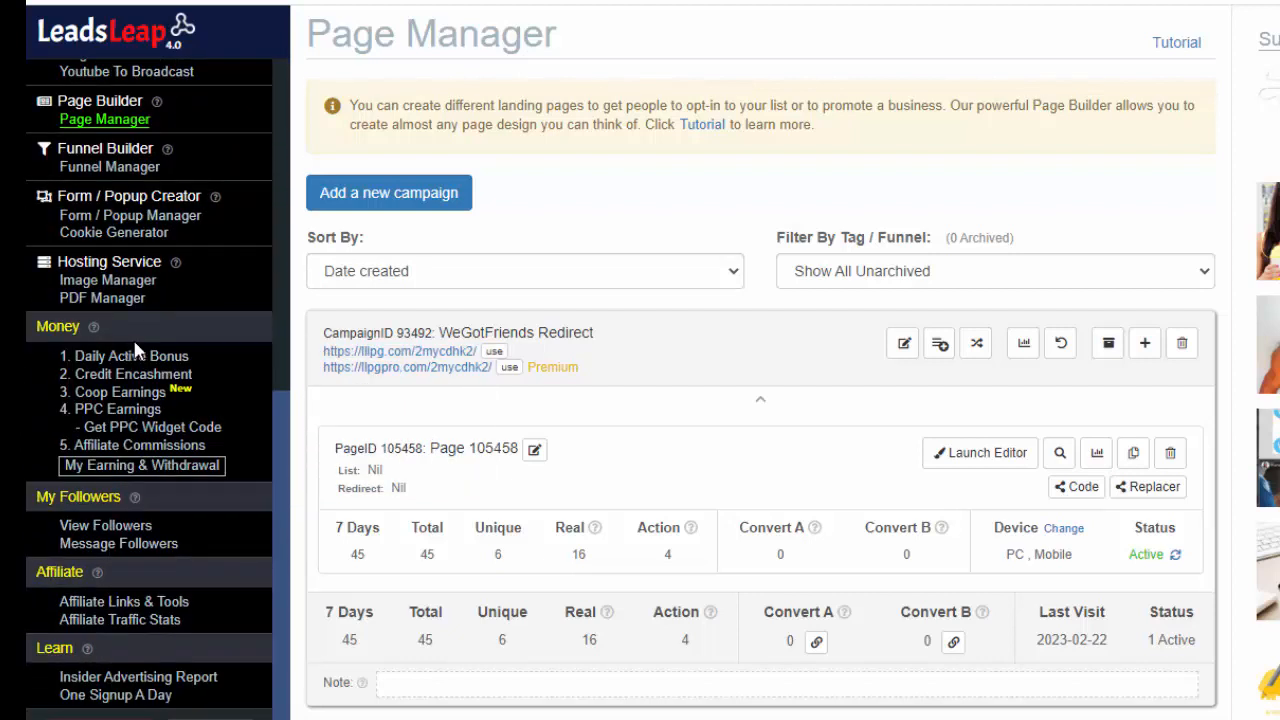
{"action": "scroll", "coordinate": [137, 347], "scroll_direction": "up", "scroll_amount": 2}
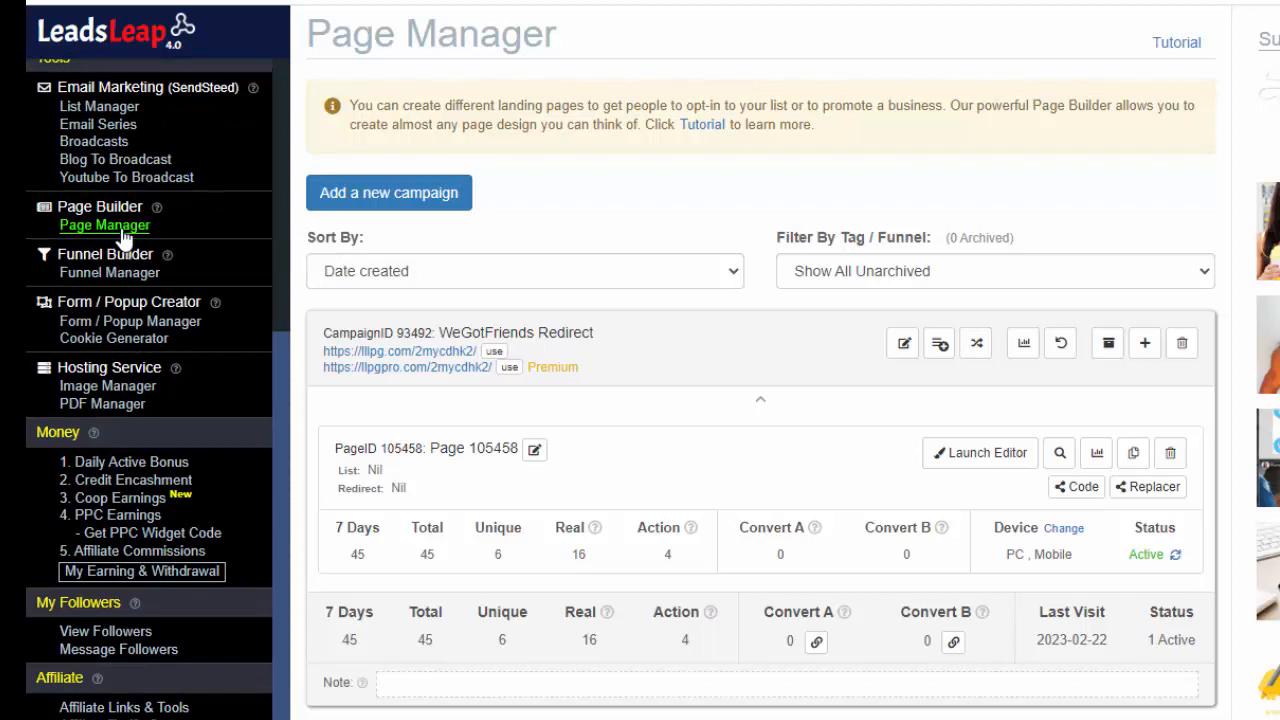
{"action": "scroll", "coordinate": [123, 236], "scroll_direction": "up", "scroll_amount": 4}
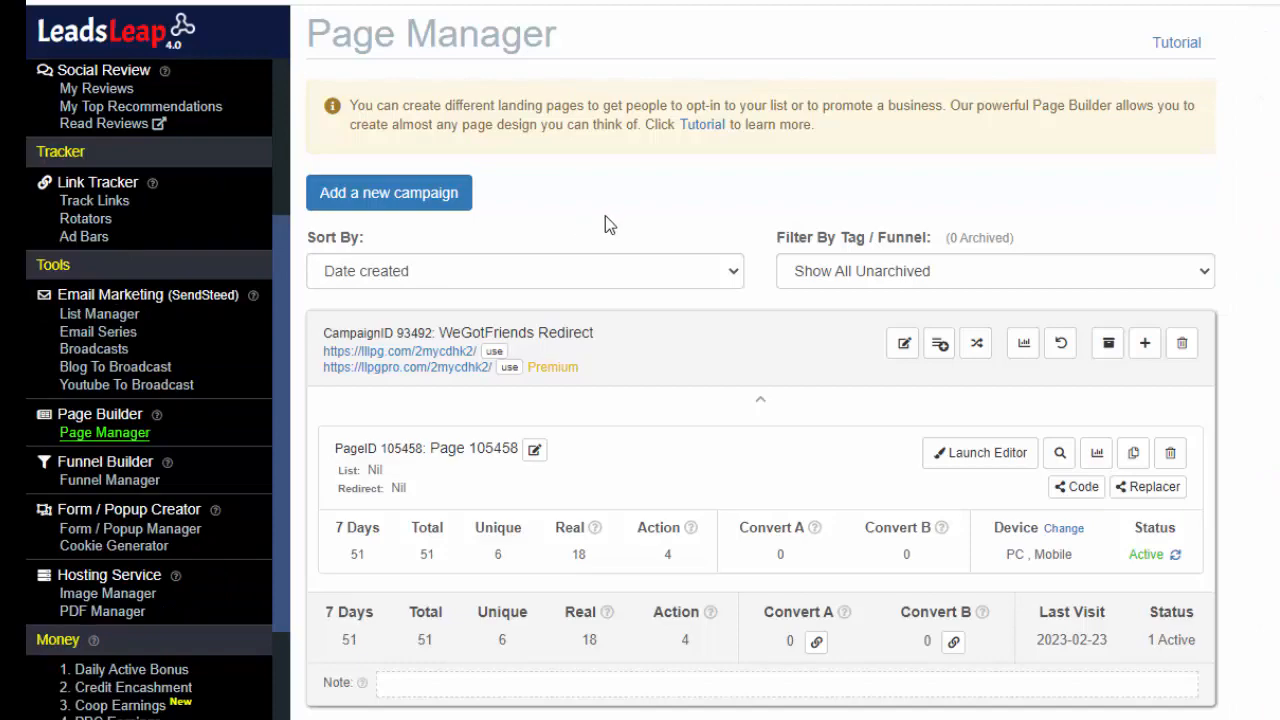
{"action": "scroll", "coordinate": [646, 448], "scroll_direction": "down", "scroll_amount": 16}
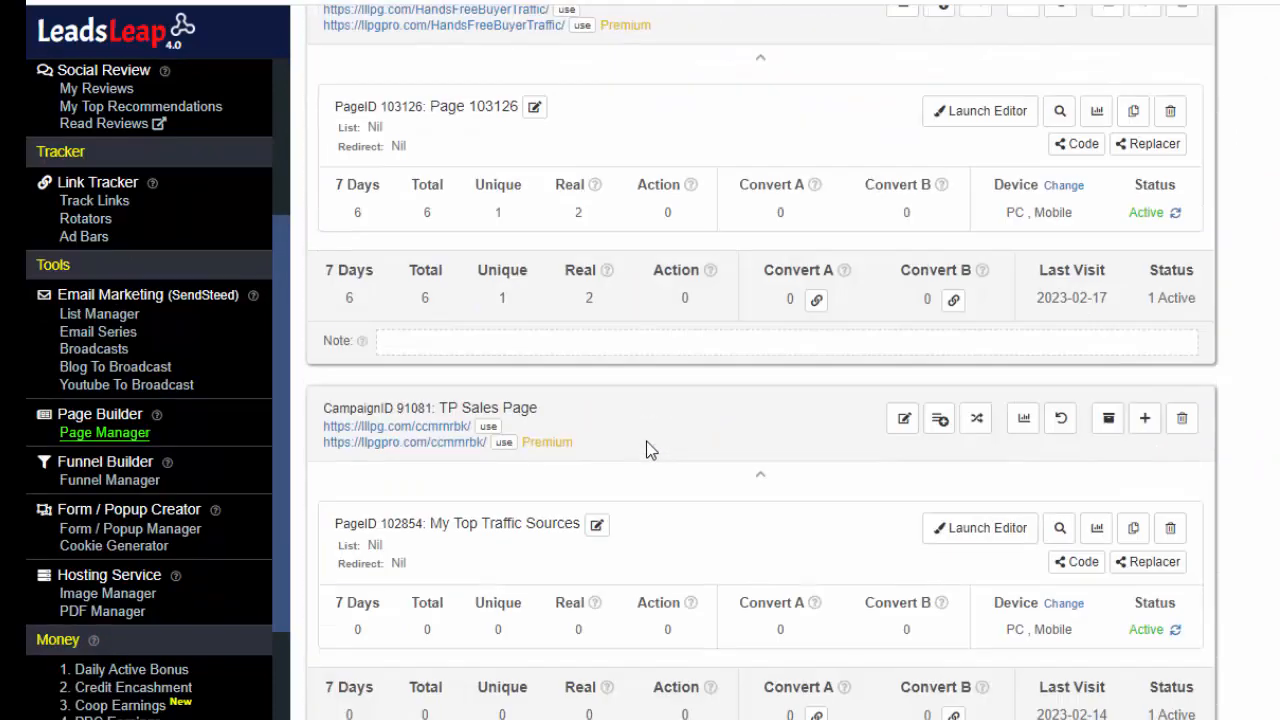
{"action": "scroll", "coordinate": [646, 448], "scroll_direction": "up", "scroll_amount": 15}
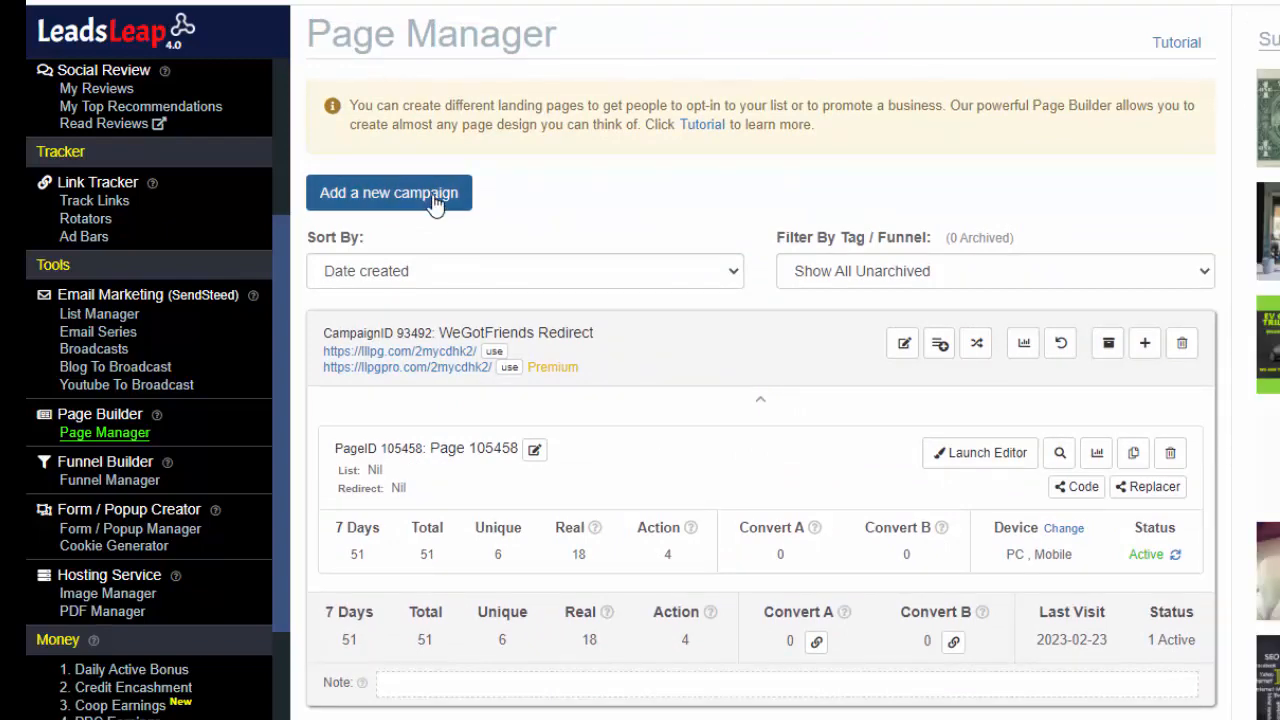
{"action": "left_click", "coordinate": [434, 195]}
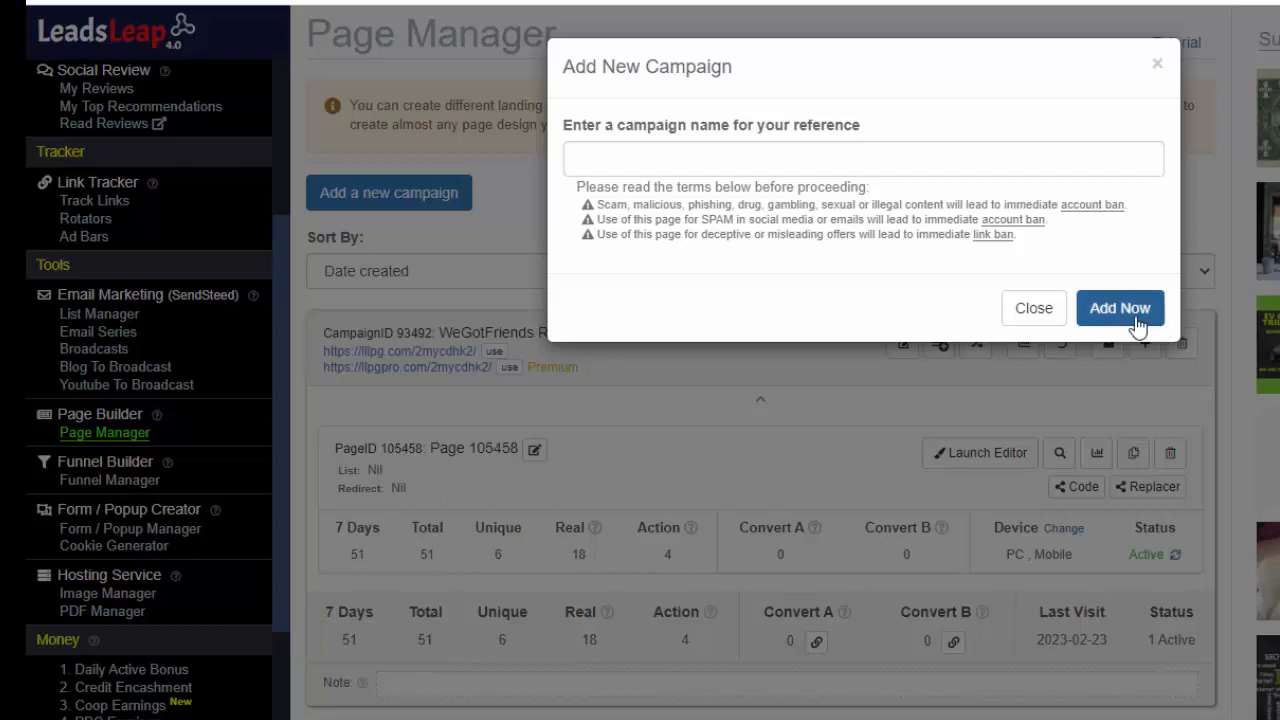
{"action": "left_click", "coordinate": [598, 163]}
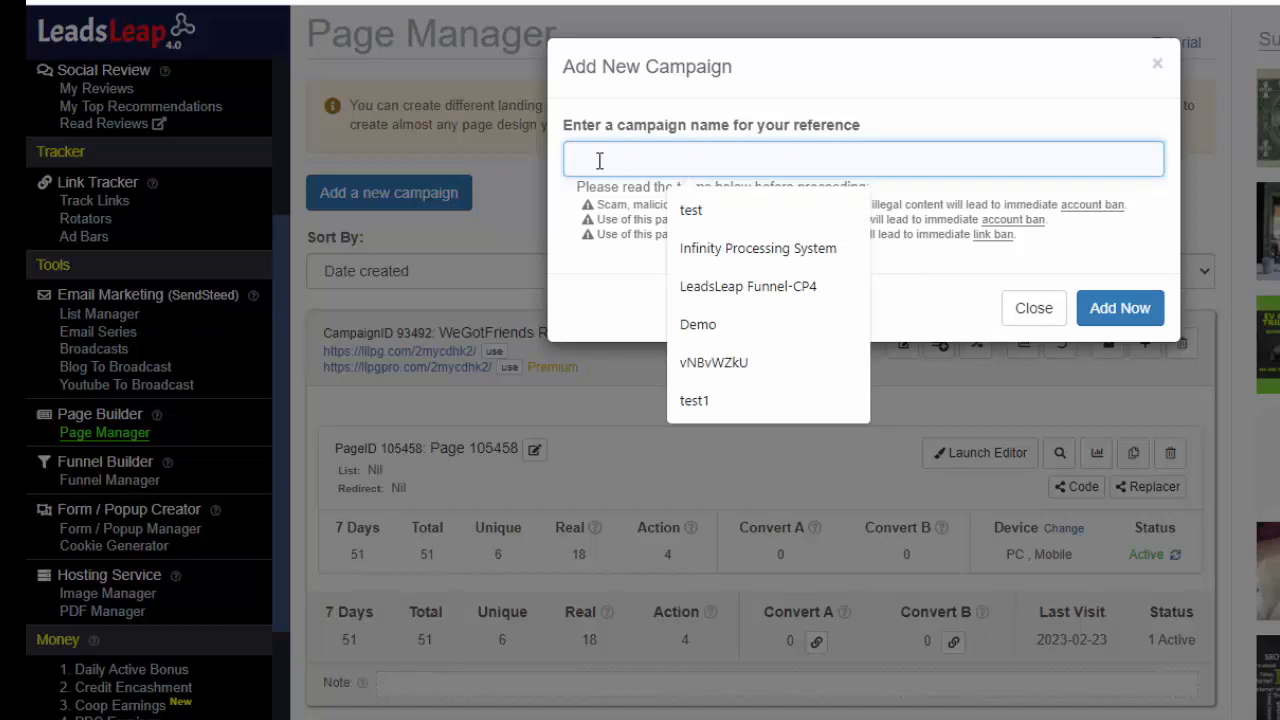
{"action": "key", "text": "ctrl+v"}
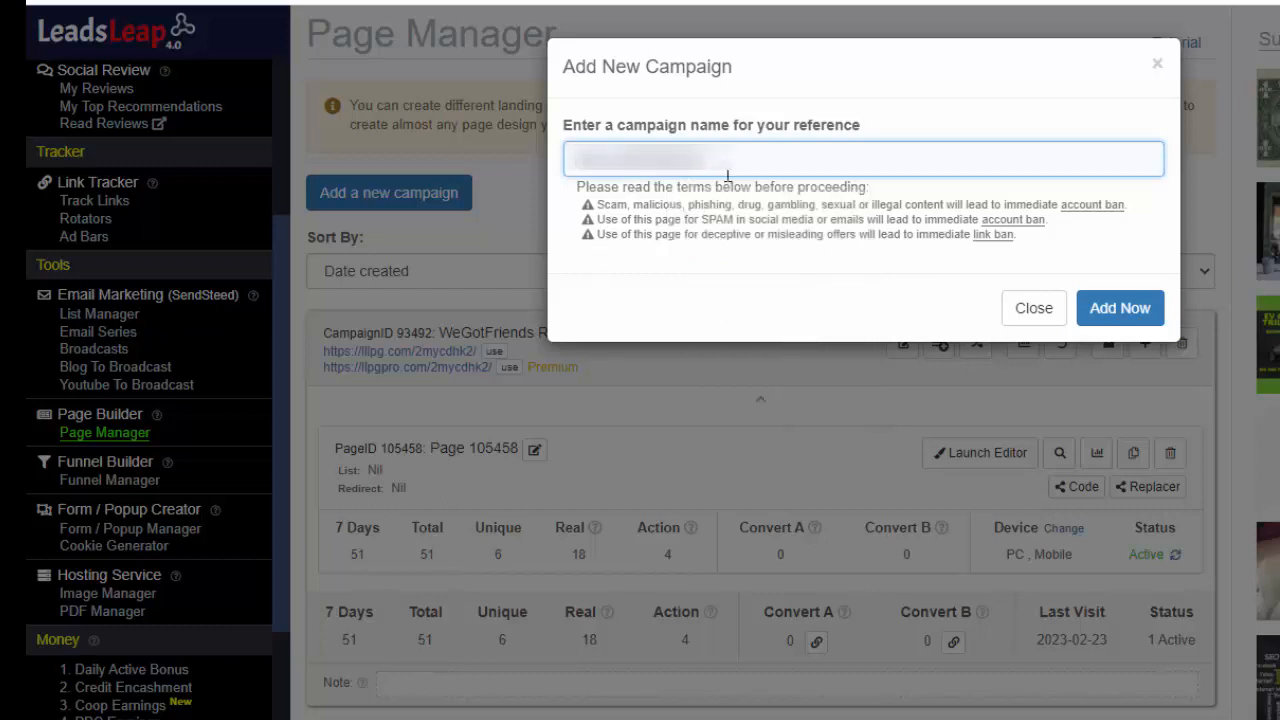
{"action": "left_click_drag", "start_coordinate": [712, 160], "coordinate": [573, 172]}
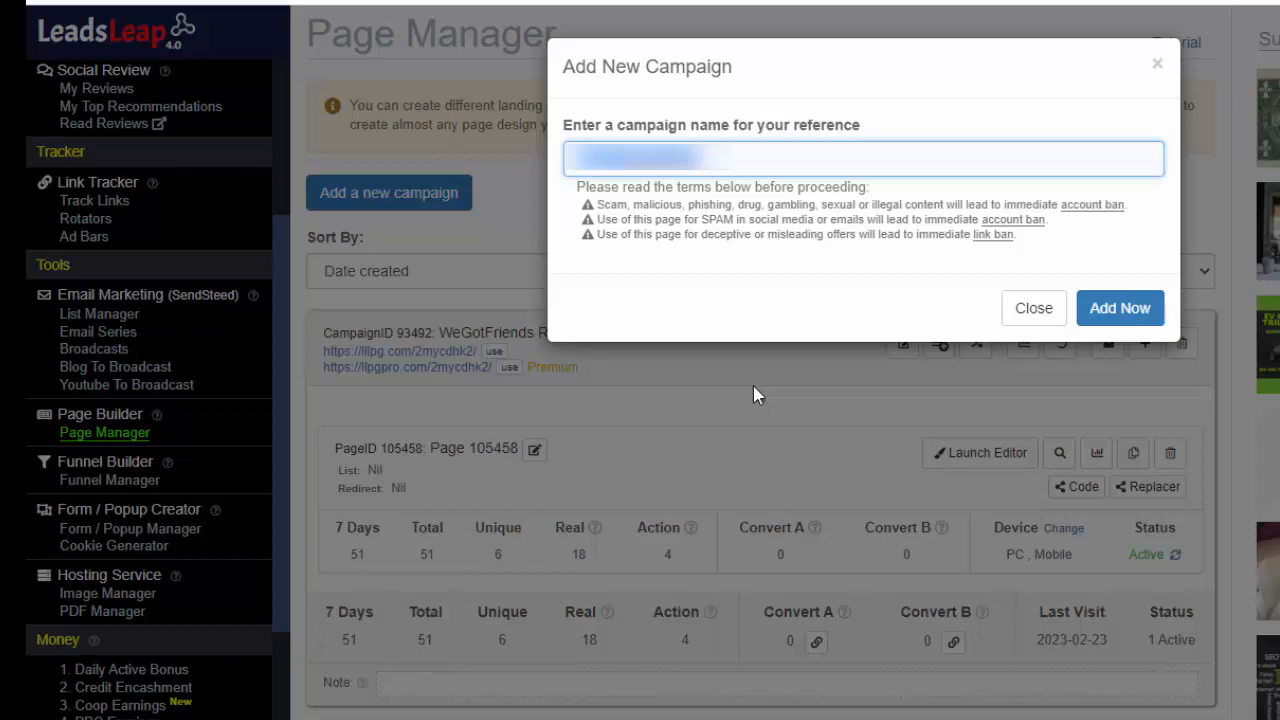
{"action": "key", "text": "BackSpace"}
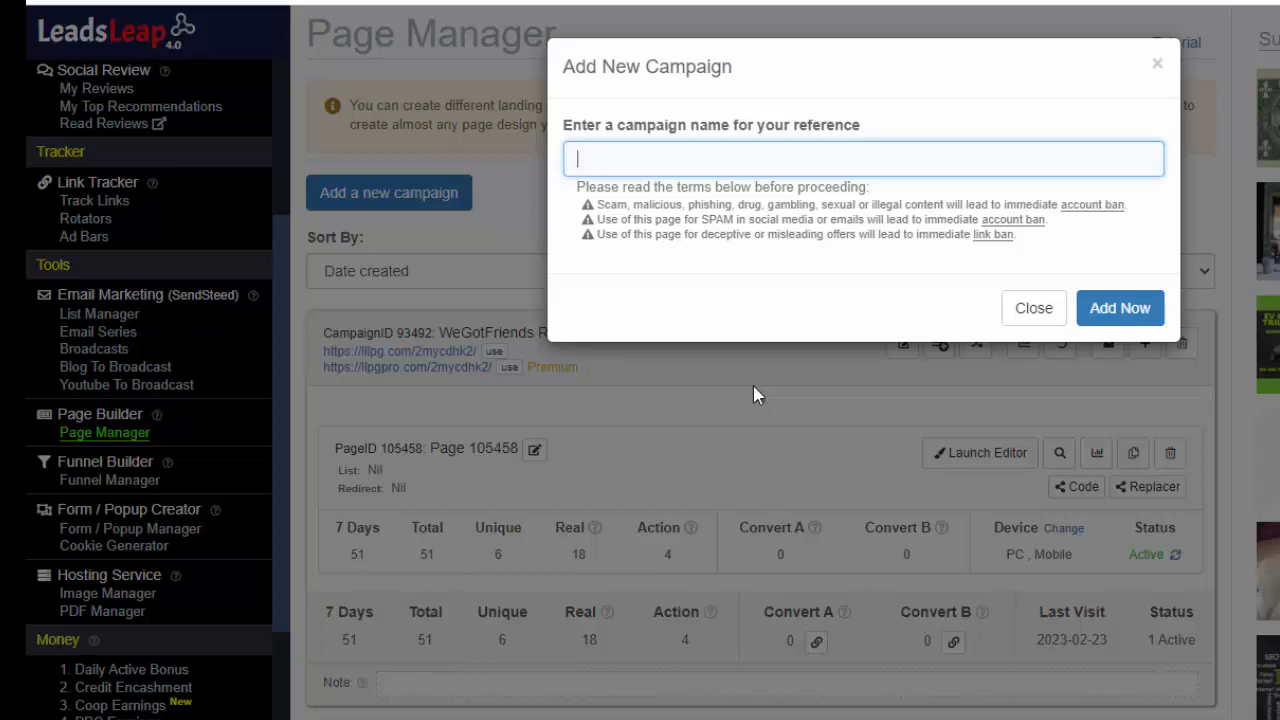
Name the new campaign "WGF demo redirect" and add it
{"action": "type", "text": "WGF"}
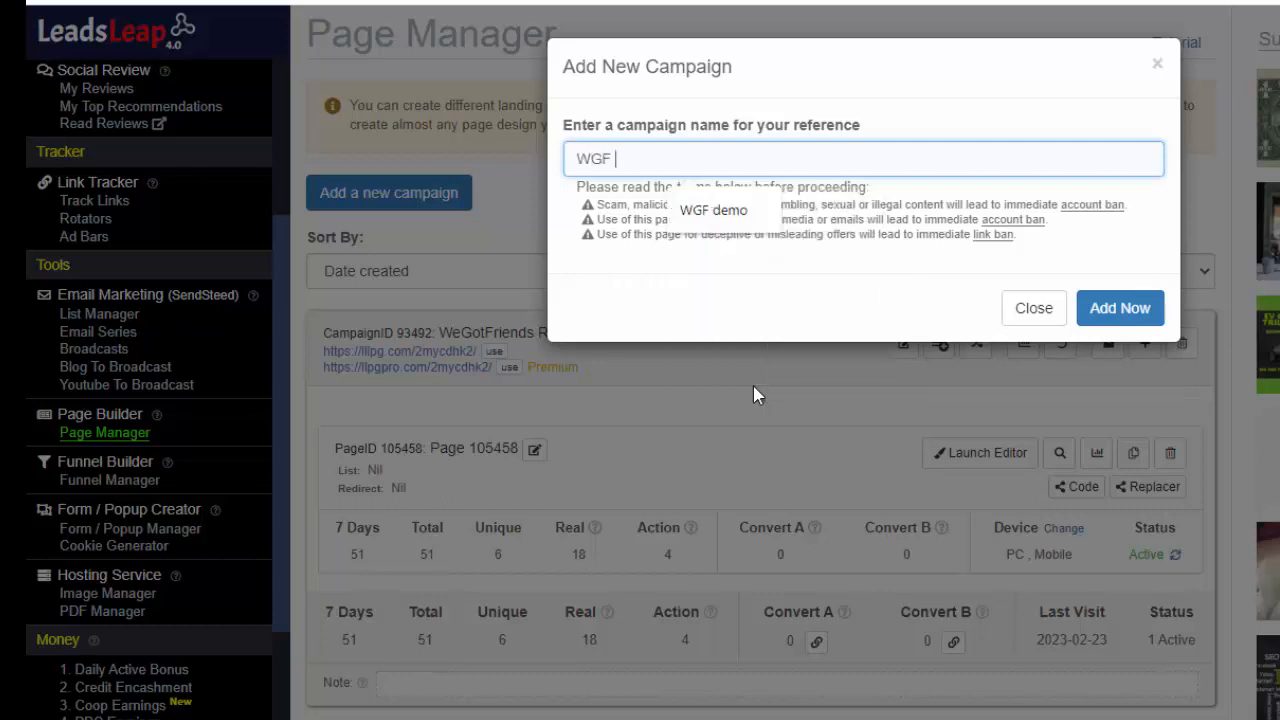
{"action": "type", "text": " redirect"}
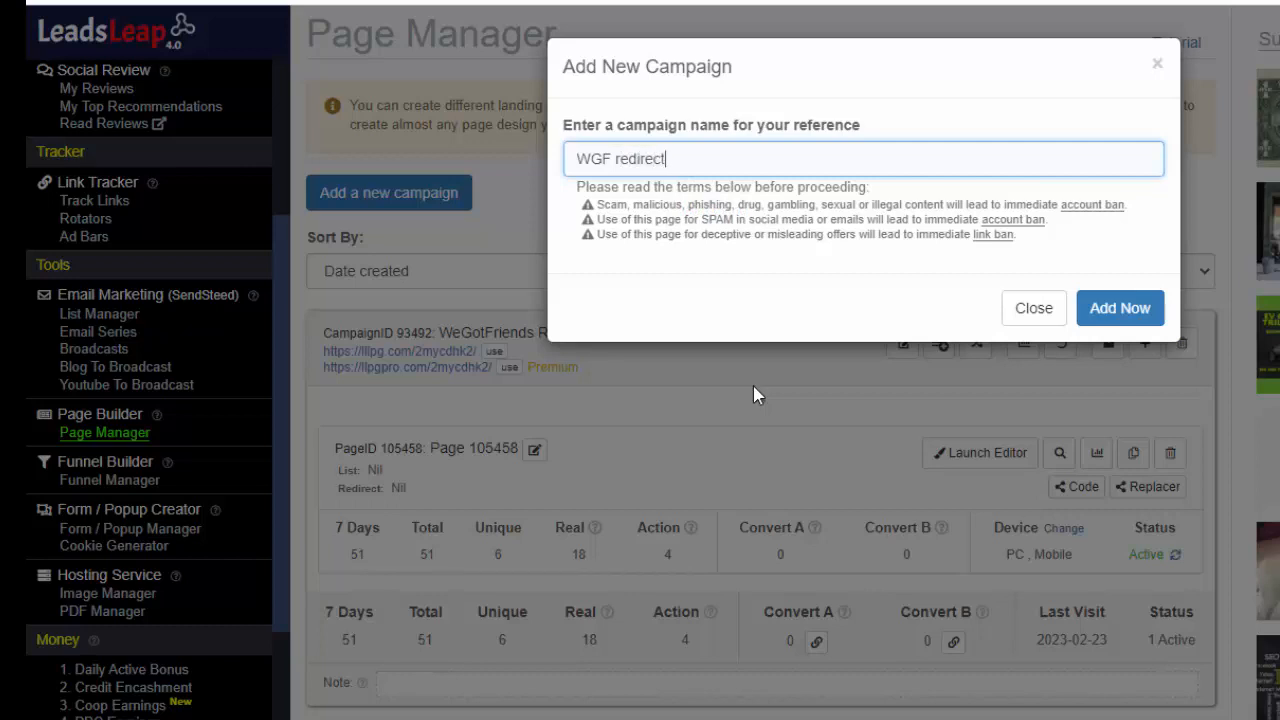
{"action": "key", "text": "Left"}
{"action": "key", "text": "Left"}
{"action": "key", "text": "Left"}
{"action": "key", "text": "Left"}
{"action": "key", "text": "Left"}
{"action": "key", "text": "Left"}
{"action": "key", "text": "Left"}
{"action": "key", "text": "Left"}
{"action": "type", "text": "demo"}
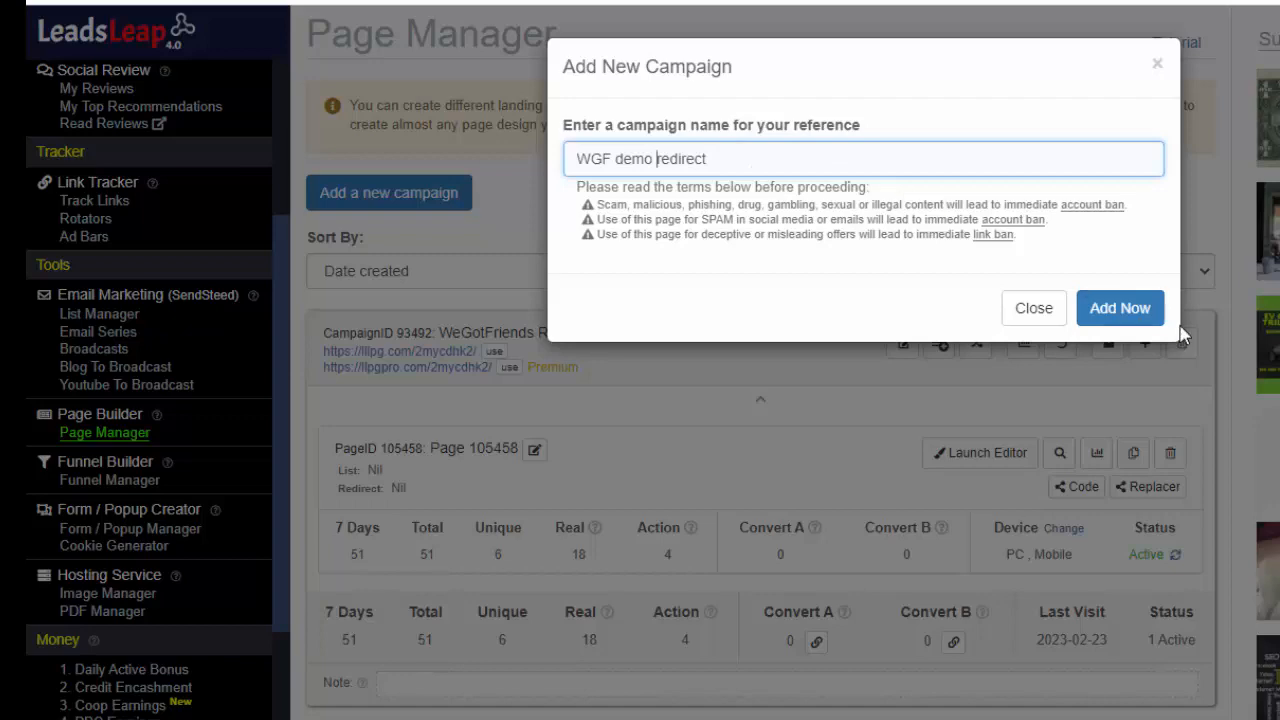
{"action": "left_click", "coordinate": [1140, 314]}
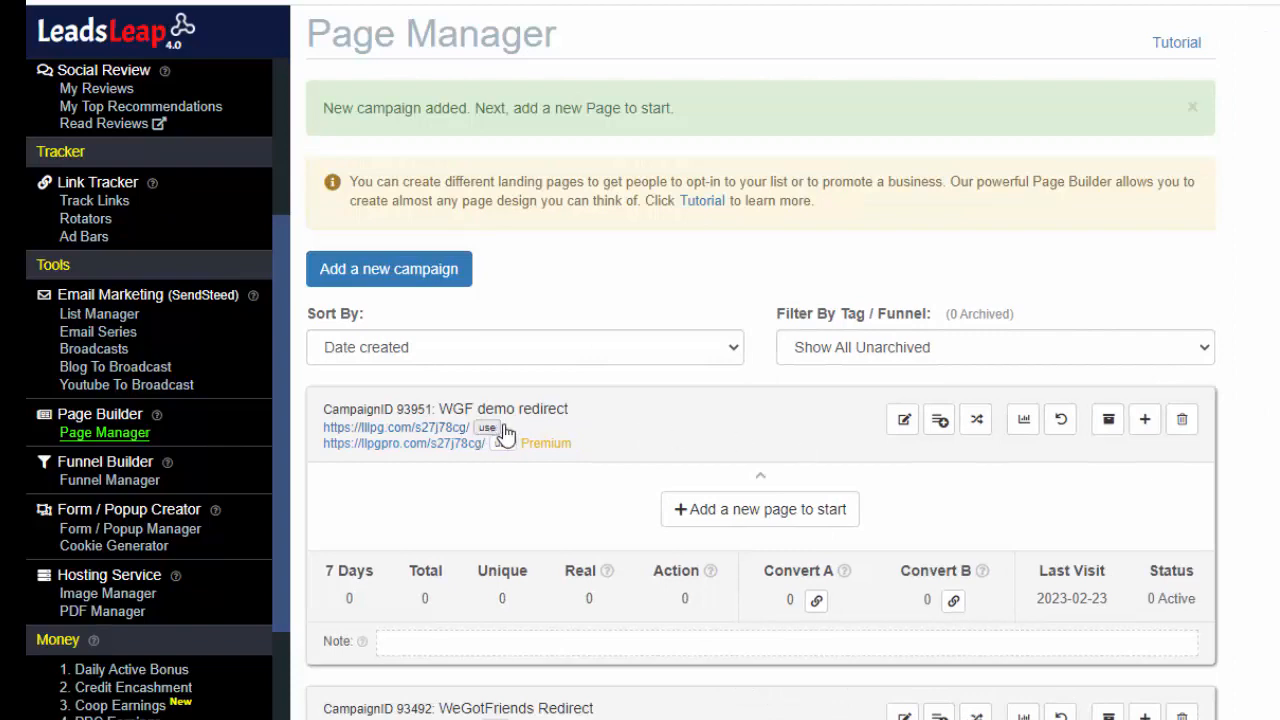
Import a shared page into the "WGF demo redirect" campaign using its share code
{"action": "left_click", "coordinate": [788, 522]}
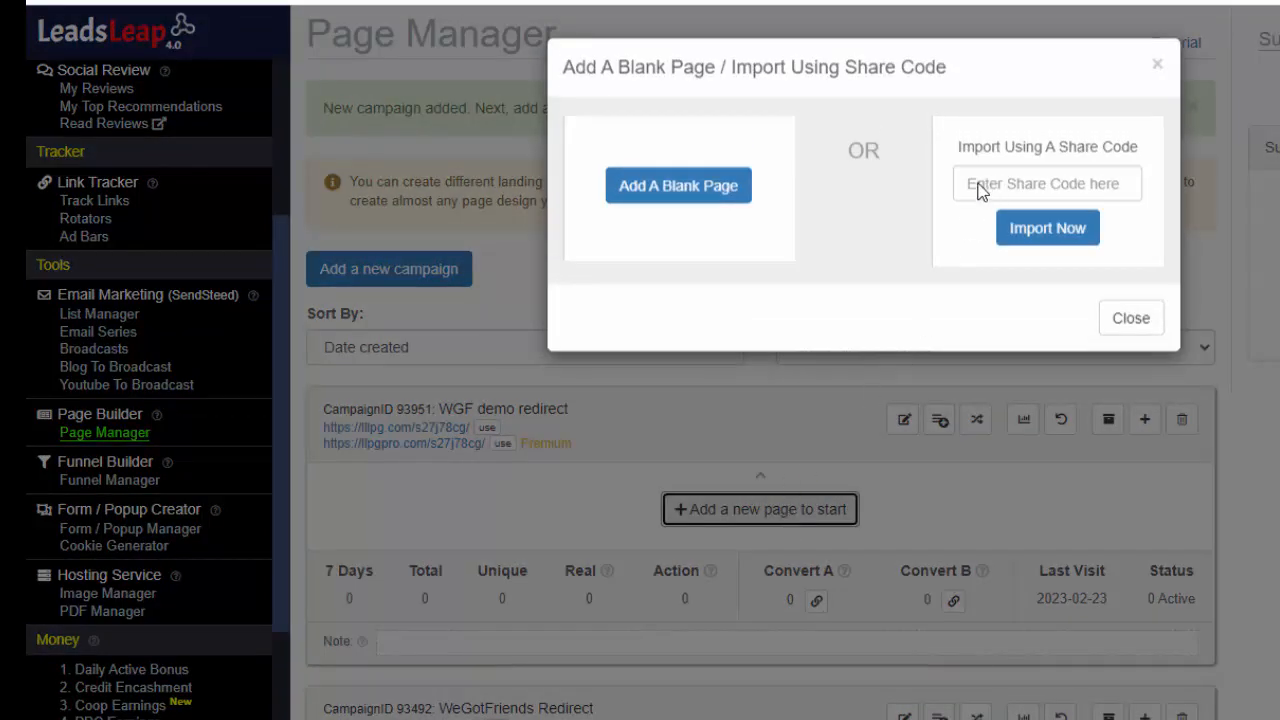
{"action": "left_click", "coordinate": [980, 191]}
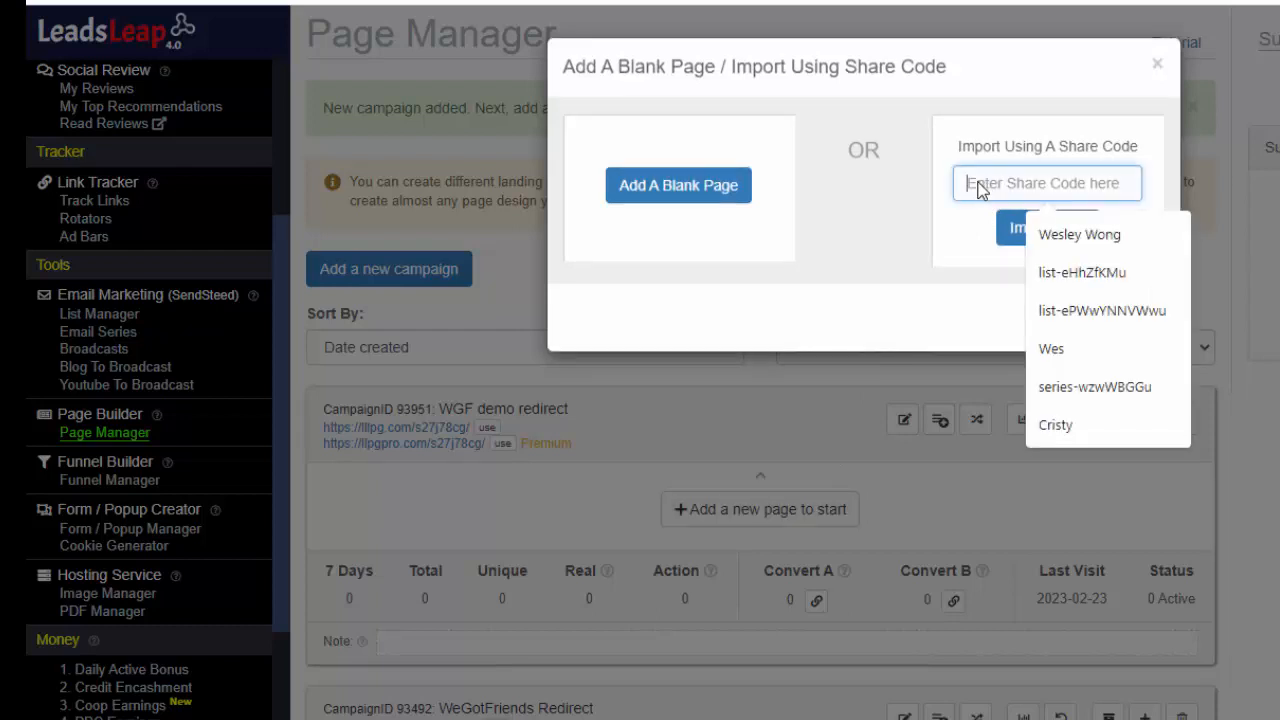
{"action": "key", "text": "ctrl+v"}
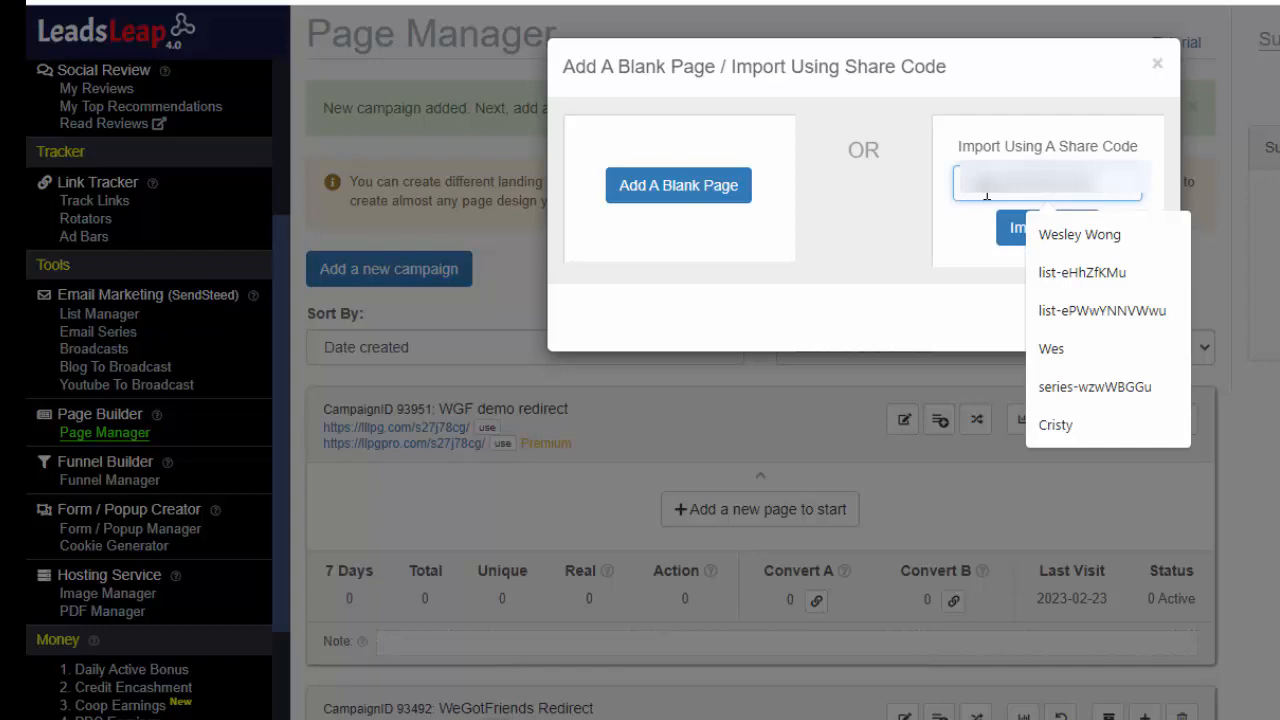
{"action": "left_click", "coordinate": [985, 264]}
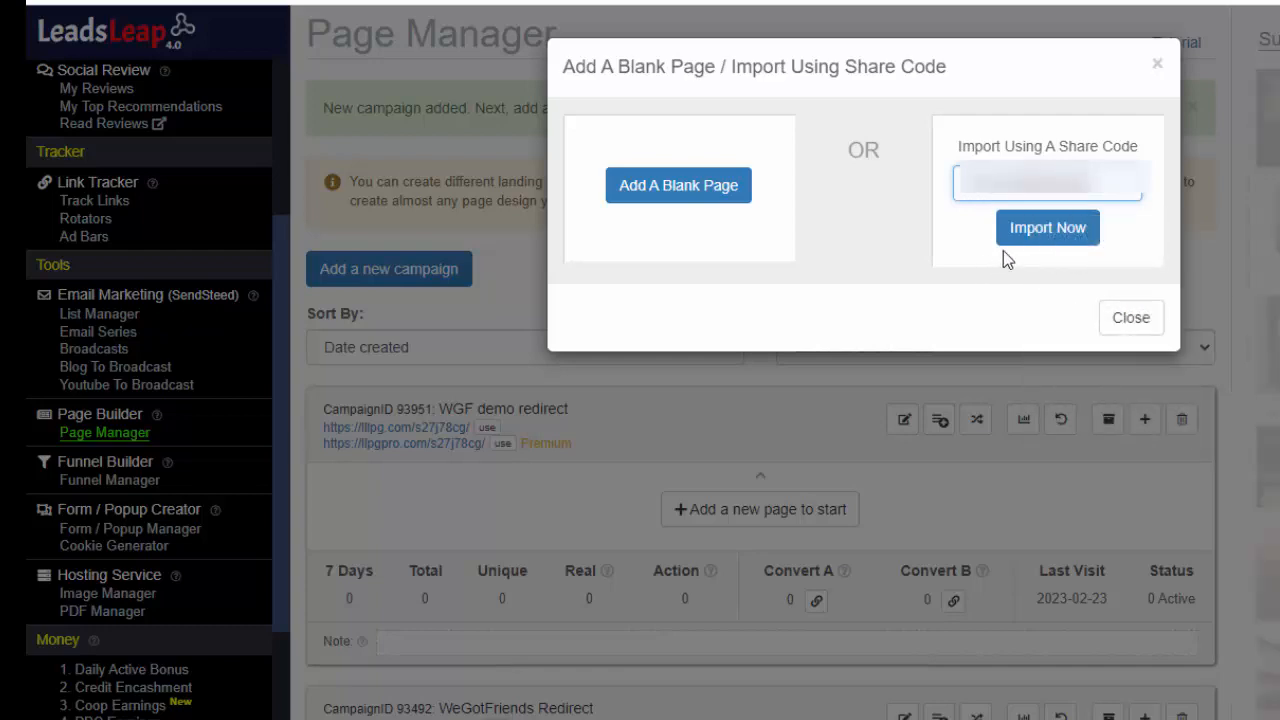
{"action": "left_click", "coordinate": [1028, 232]}
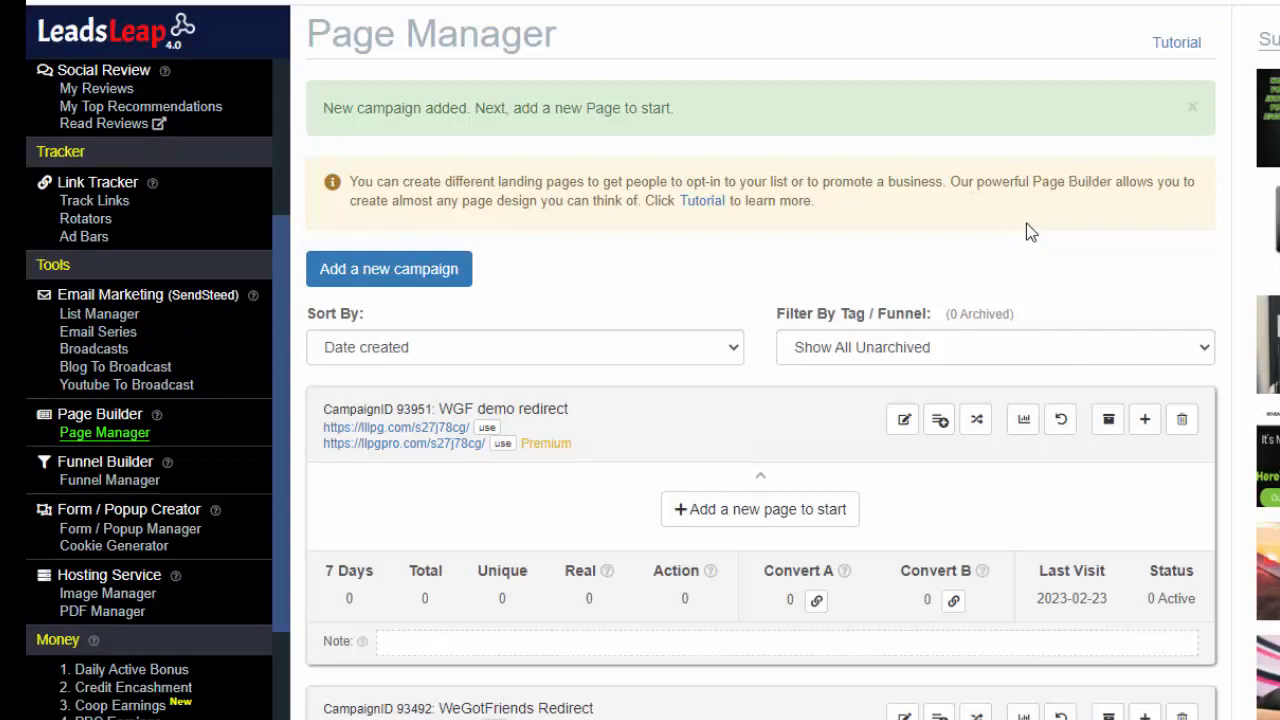
{"action": "scroll", "coordinate": [1026, 223], "scroll_direction": "down", "scroll_amount": 2}
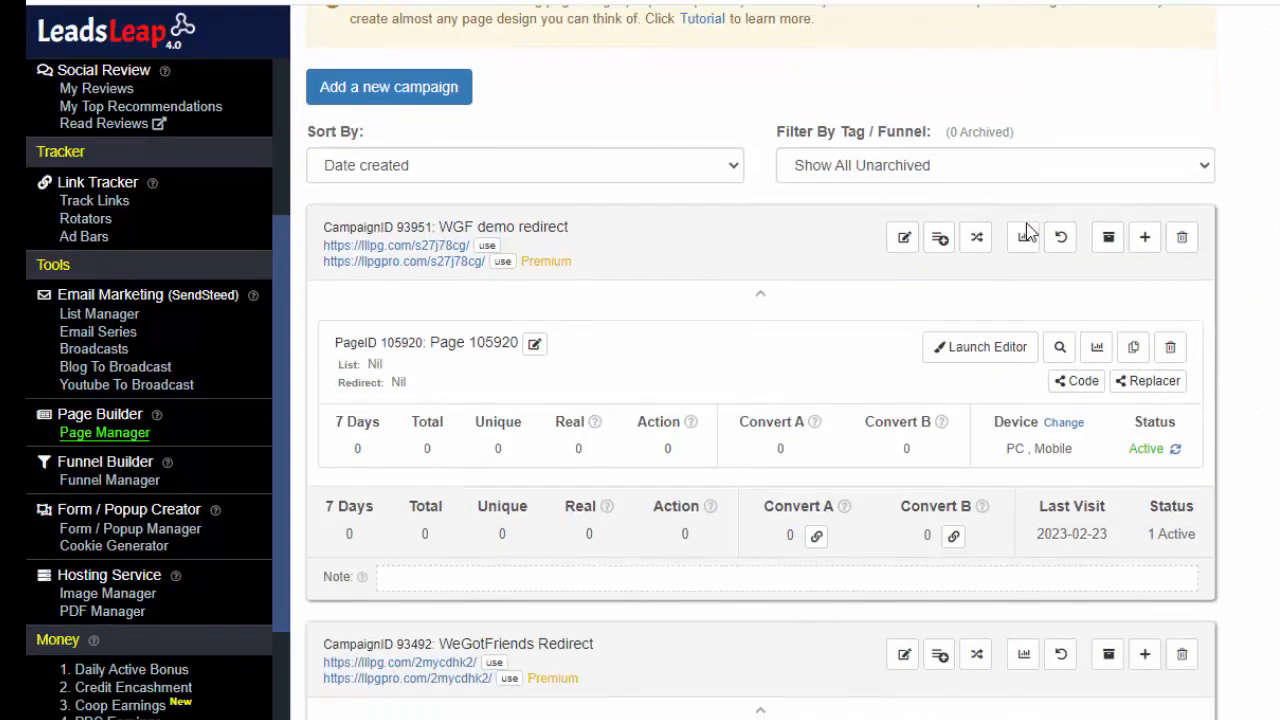
{"action": "left_click", "coordinate": [1026, 244]}
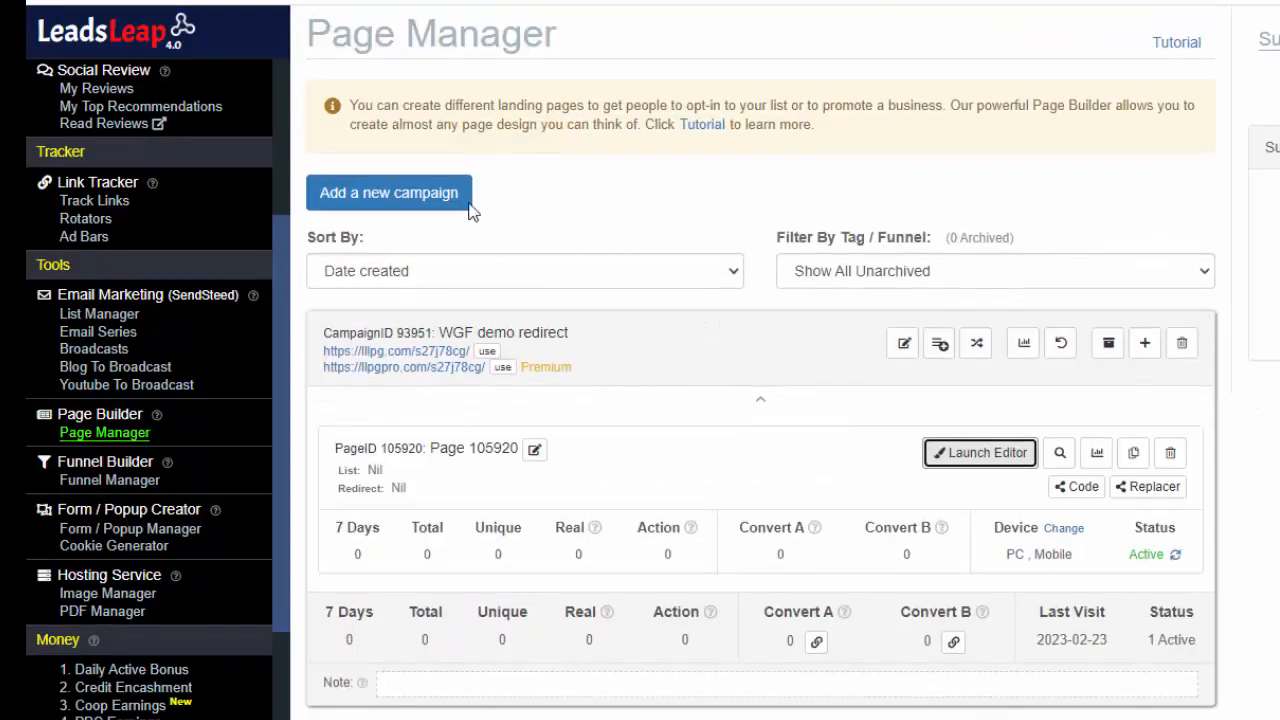
Add another new campaign named "WGF demo landing"
{"action": "left_click", "coordinate": [375, 194]}
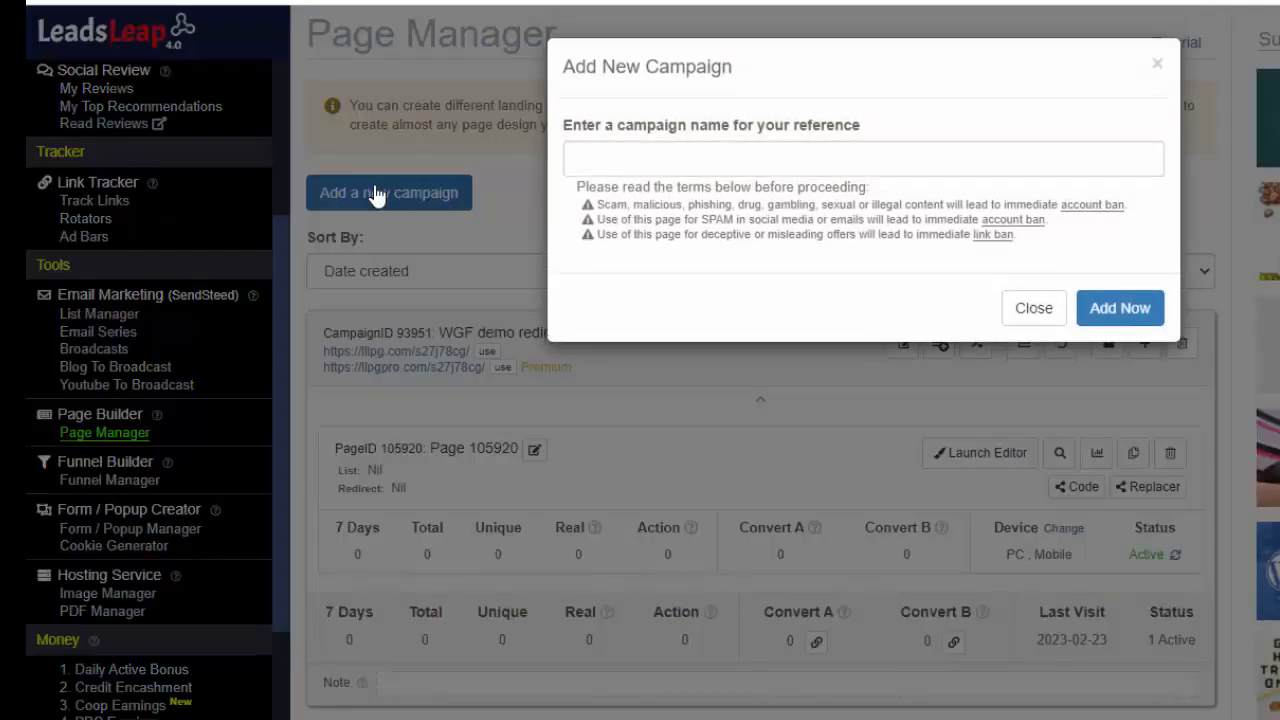
{"action": "left_click", "coordinate": [578, 160]}
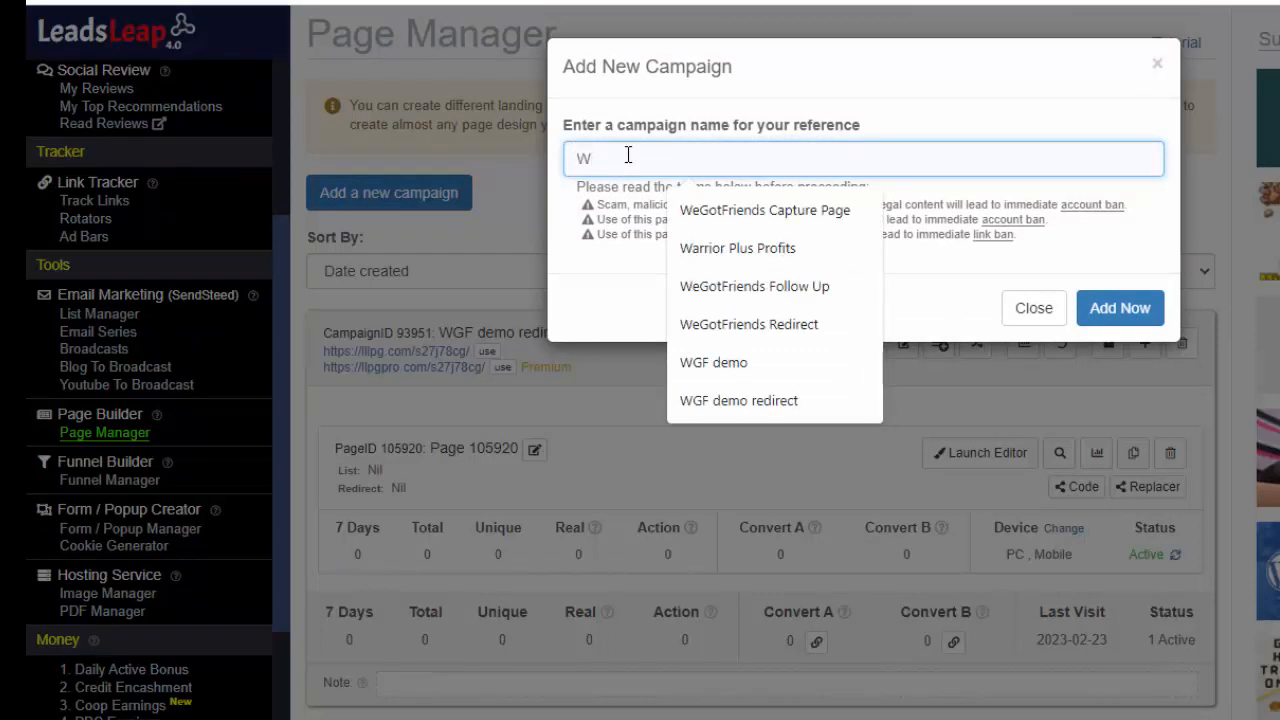
{"action": "type", "text": "WGF"}
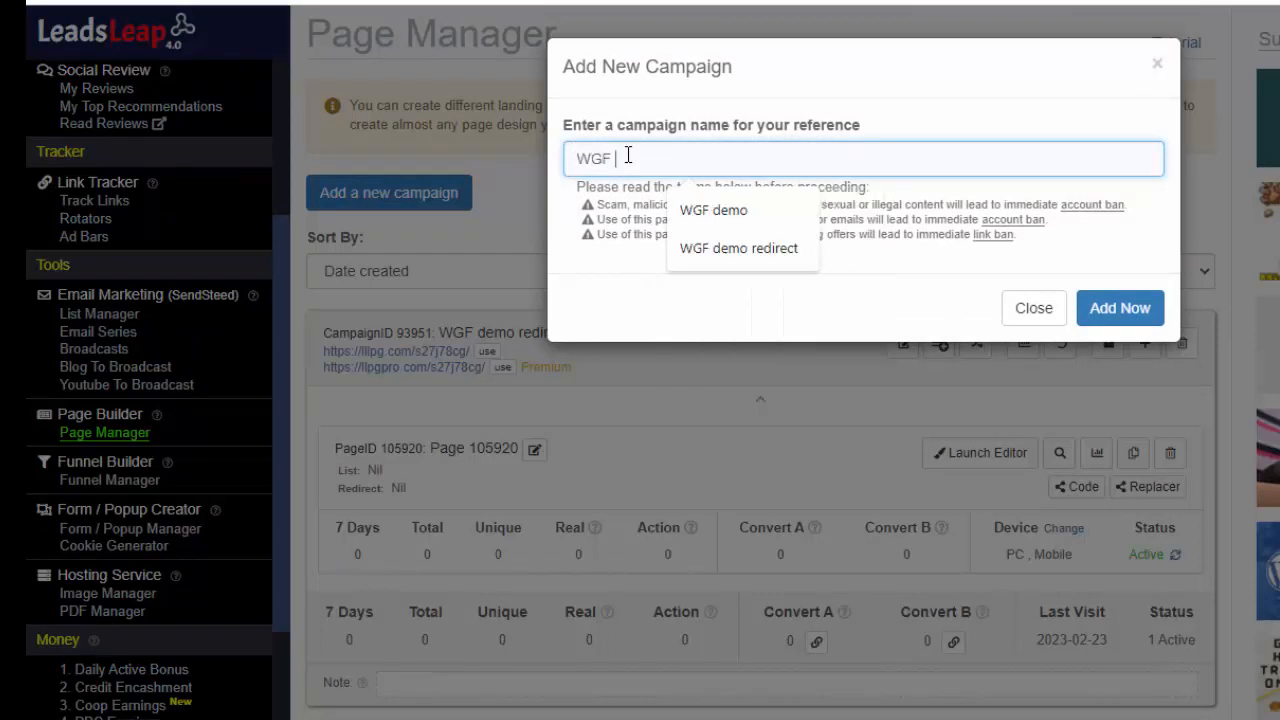
{"action": "type", "text": " demo "}
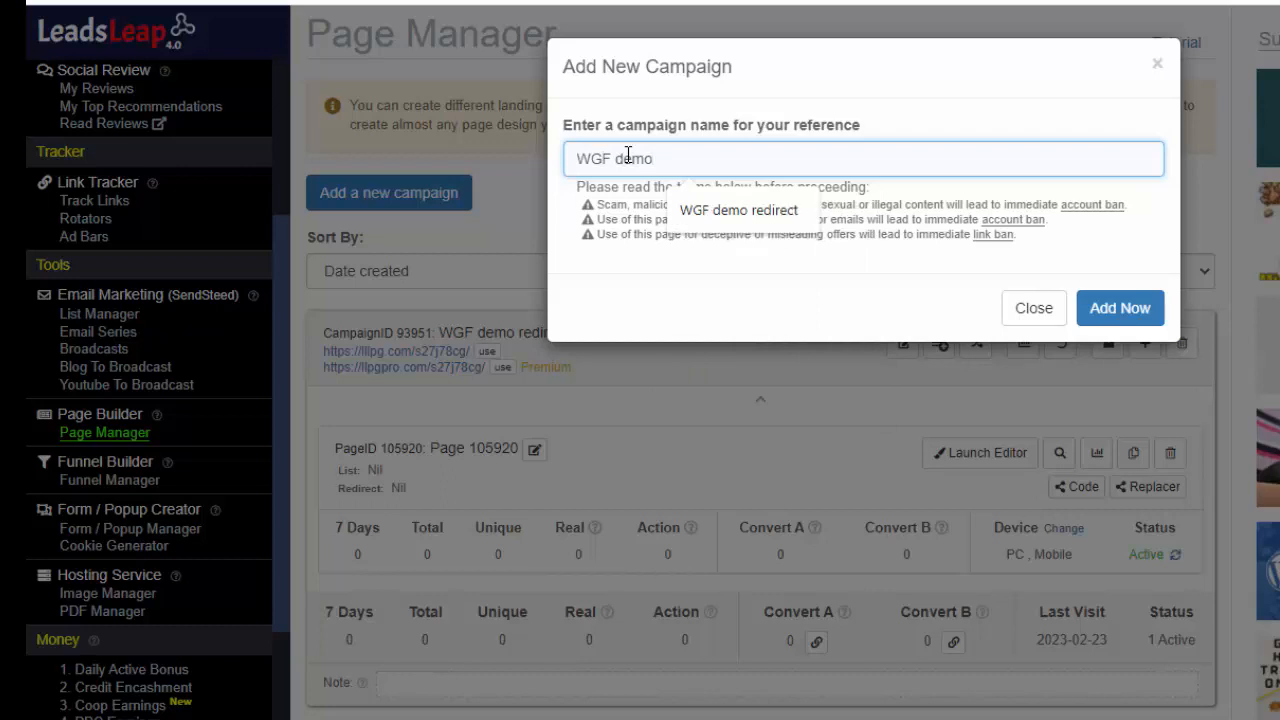
{"action": "type", "text": "landing"}
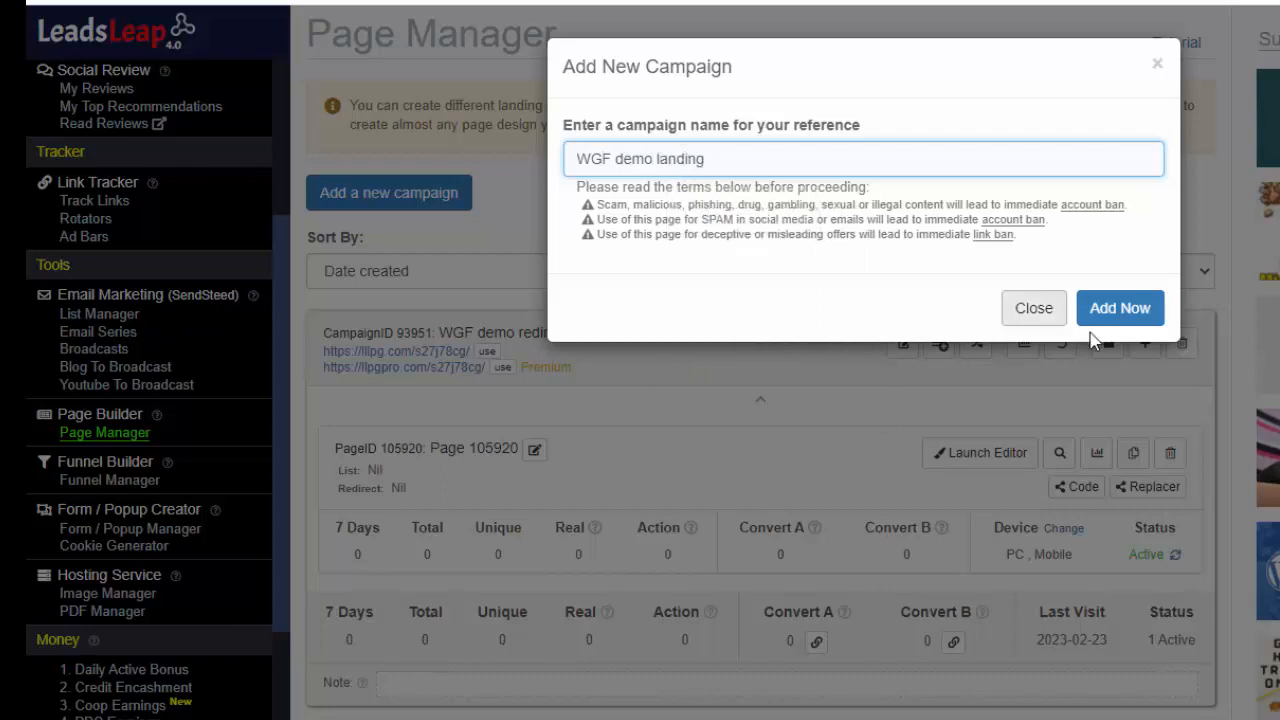
{"action": "left_click", "coordinate": [1130, 312]}
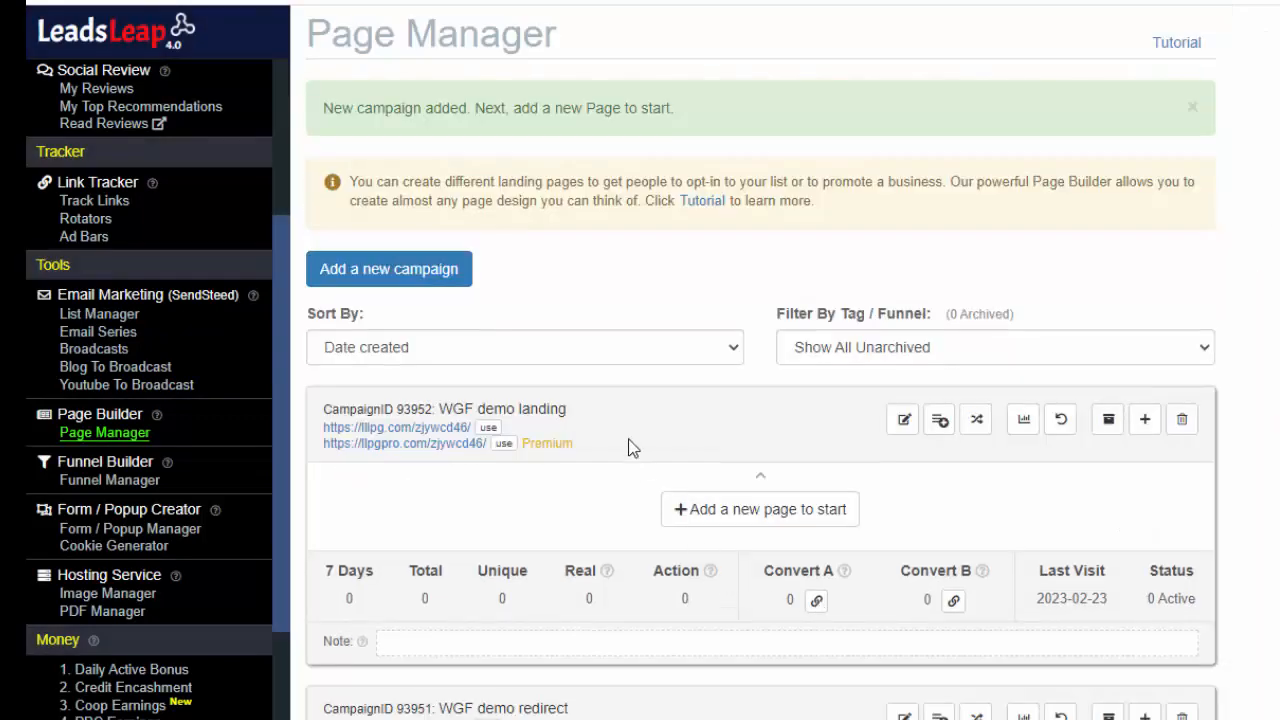
Import a shared page into the "WGF demo landing" campaign using its share code
{"action": "scroll", "coordinate": [590, 448], "scroll_direction": "down", "scroll_amount": 1}
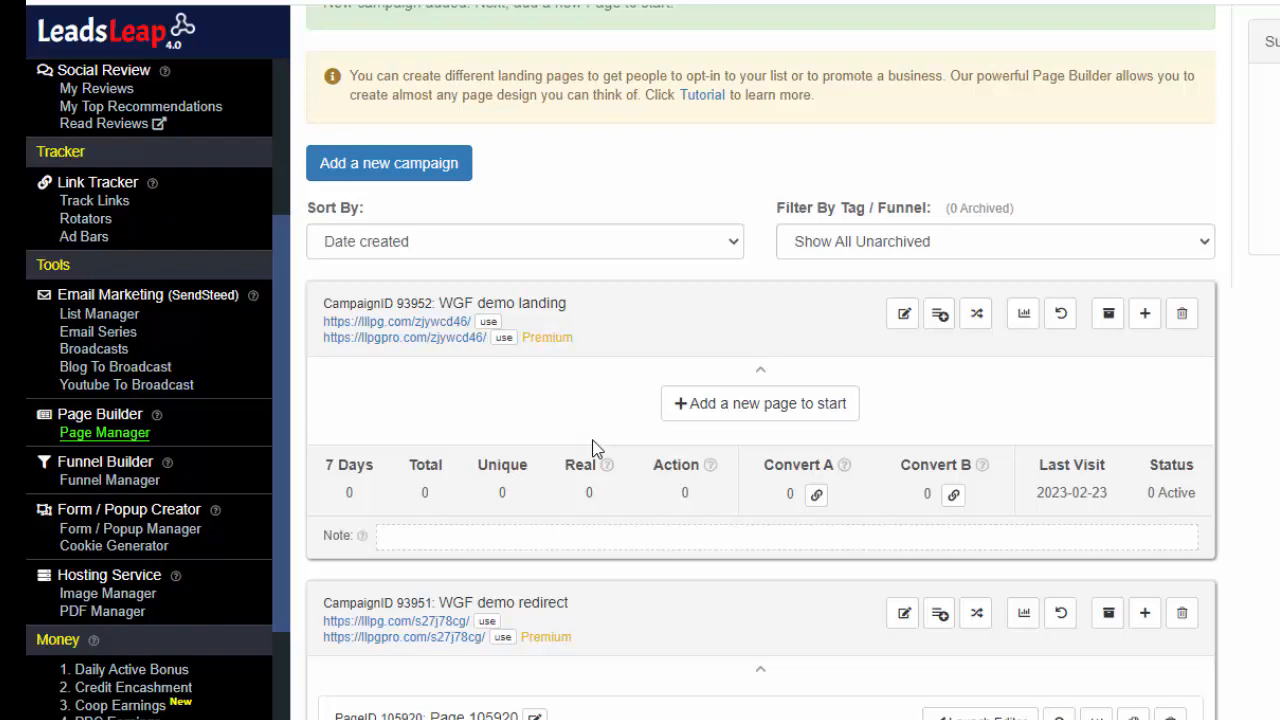
{"action": "left_click", "coordinate": [755, 415]}
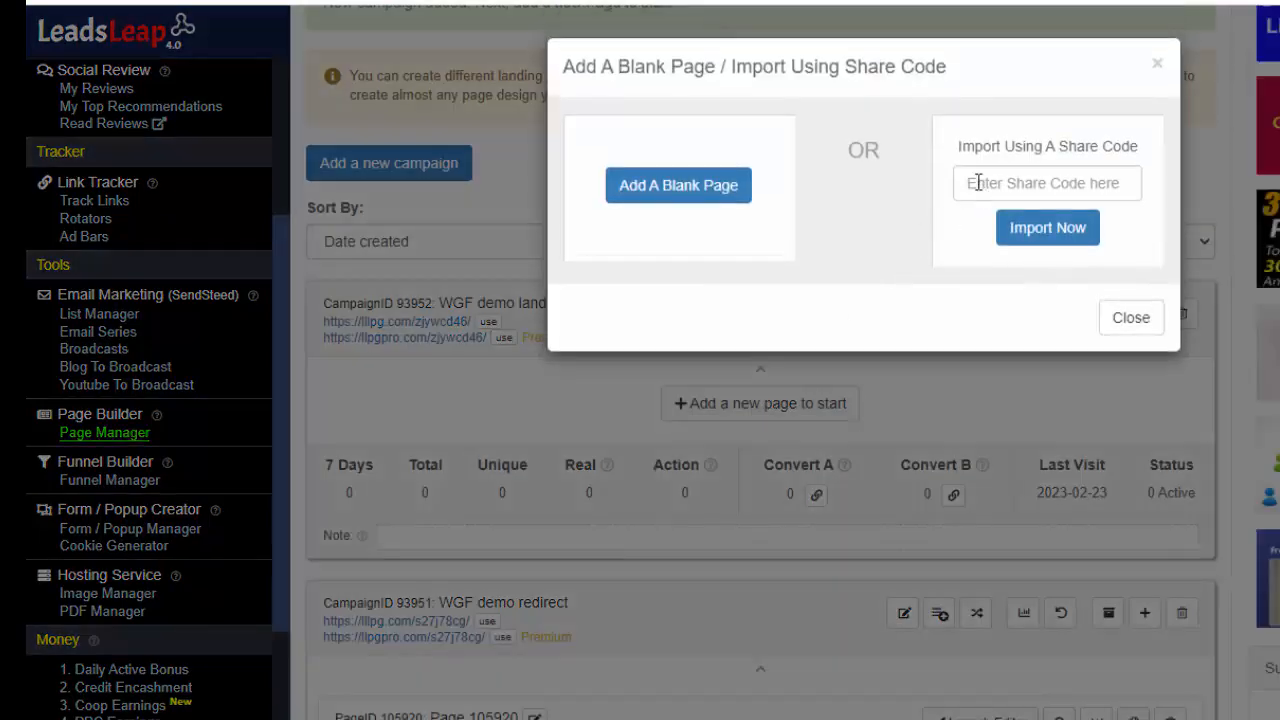
{"action": "left_click", "coordinate": [975, 183]}
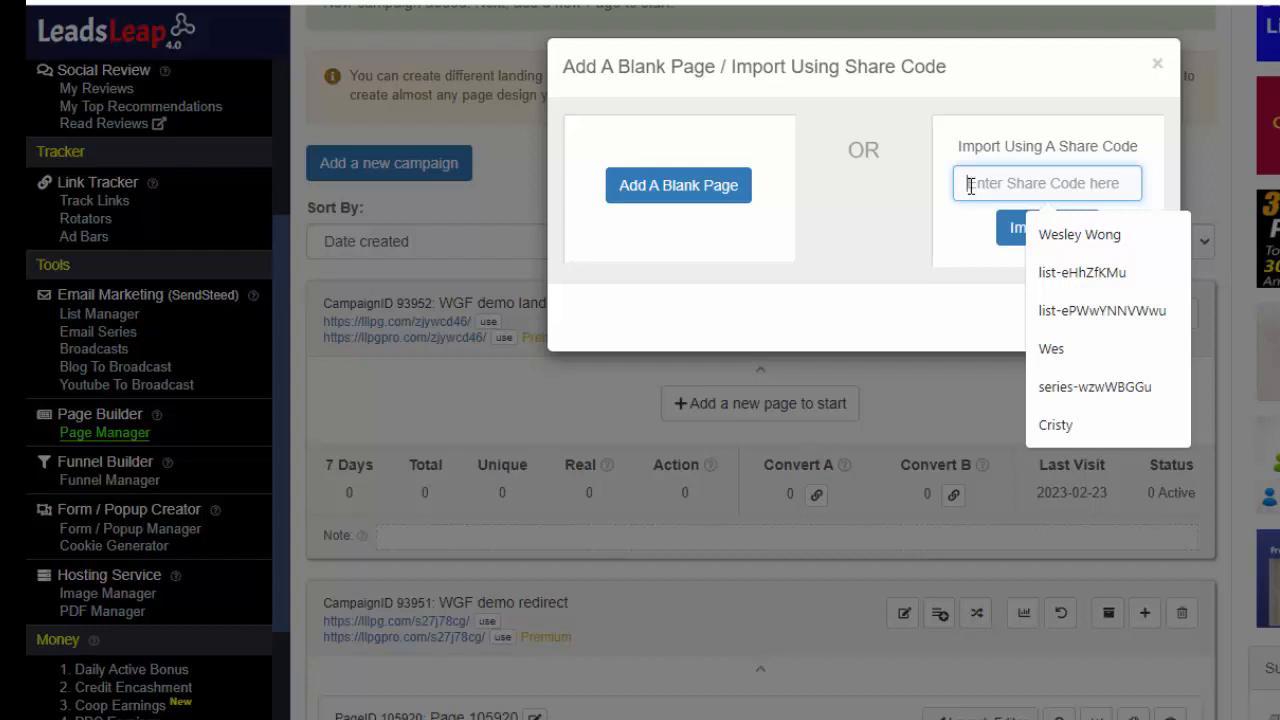
{"action": "key", "text": "ctrl+v"}
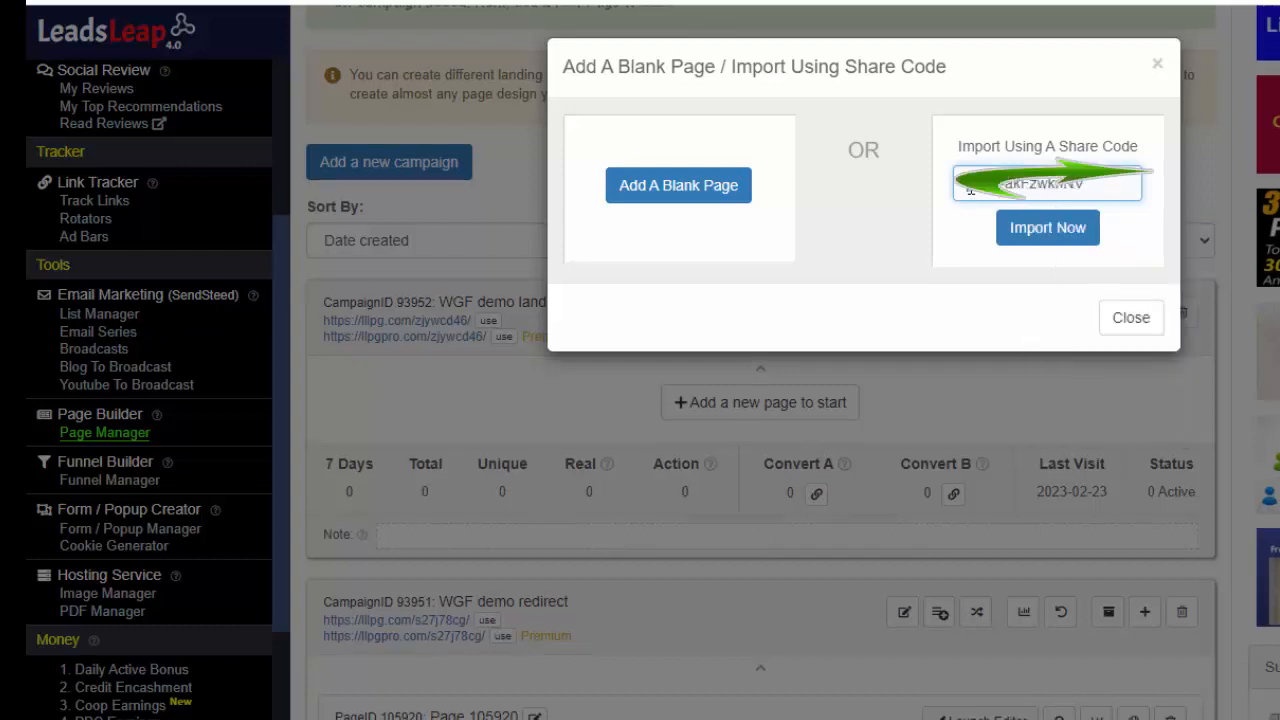
{"action": "left_click", "coordinate": [1050, 230]}
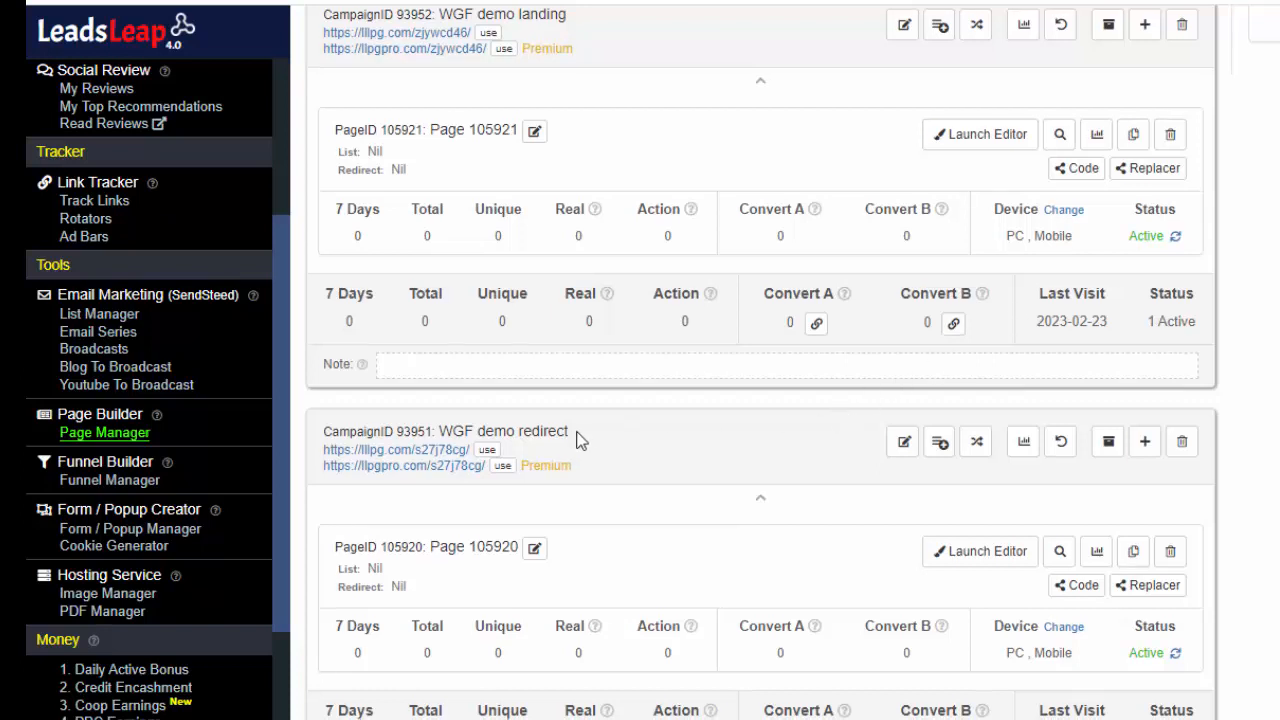
Open the imported page of the "WGF demo redirect" campaign in the page editor
{"action": "scroll", "coordinate": [632, 453], "scroll_direction": "up", "scroll_amount": 2}
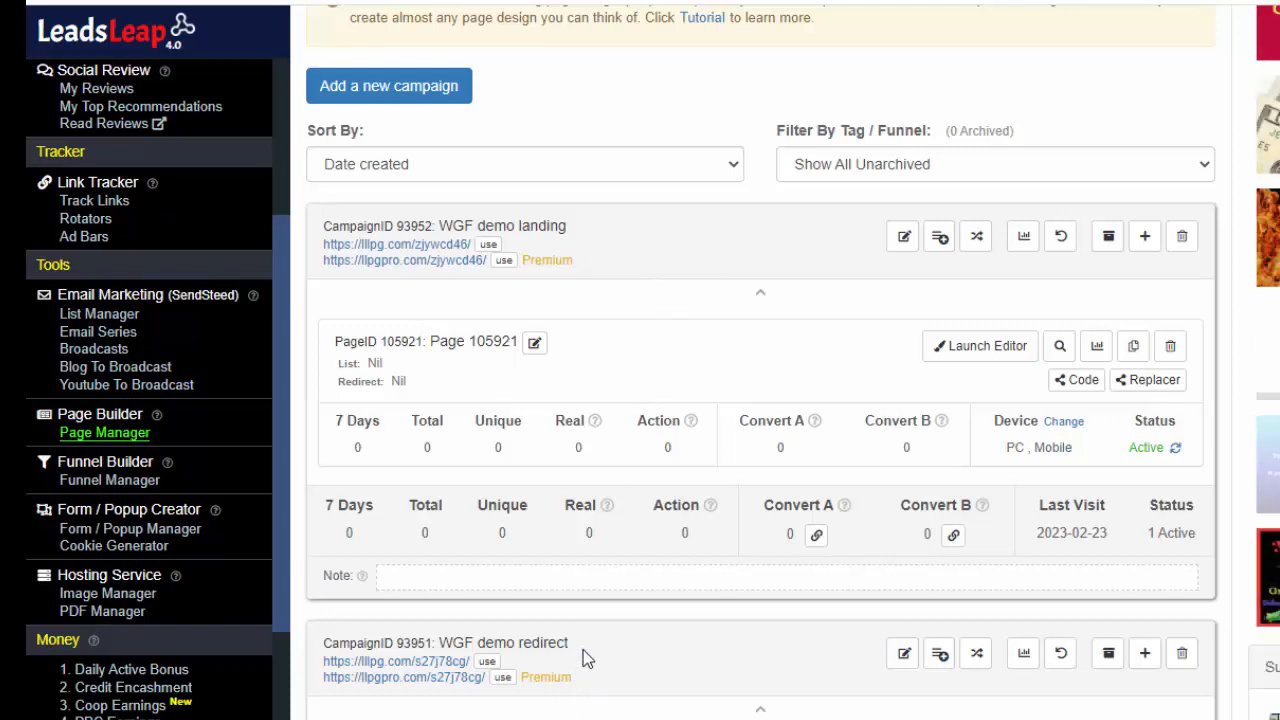
{"action": "scroll", "coordinate": [583, 650], "scroll_direction": "down", "scroll_amount": 3}
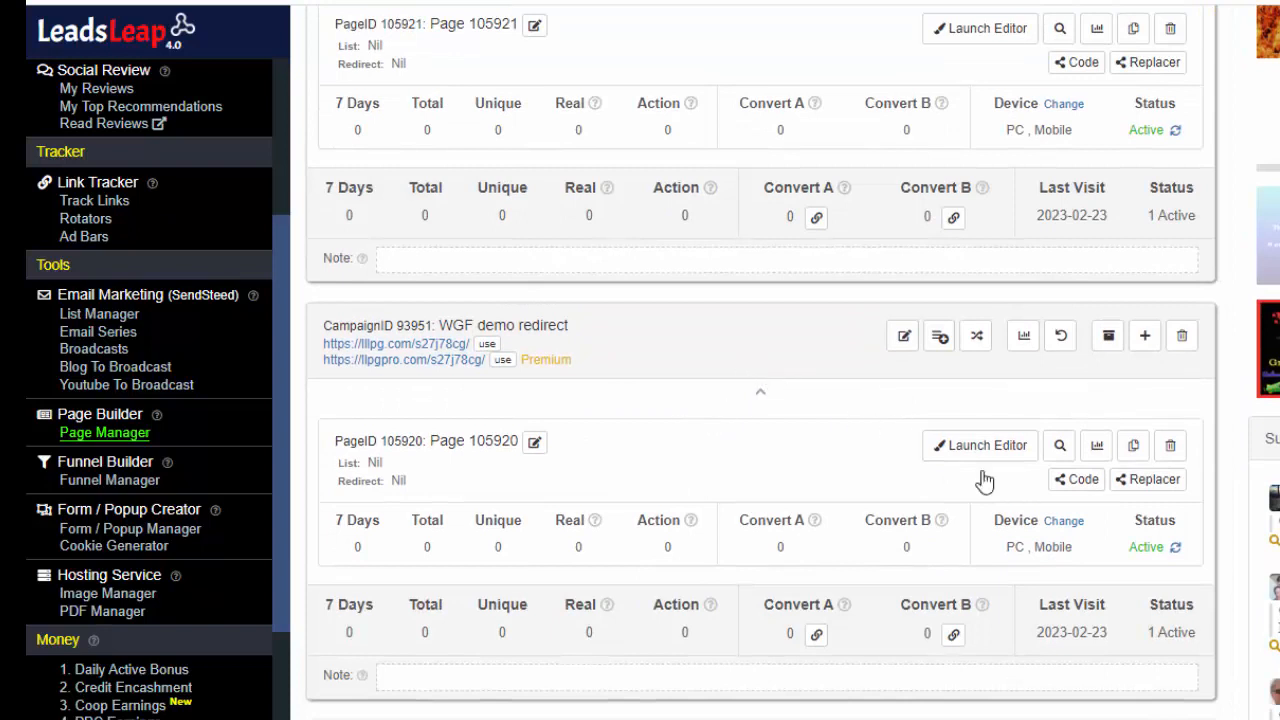
{"action": "left_click", "coordinate": [1012, 448]}
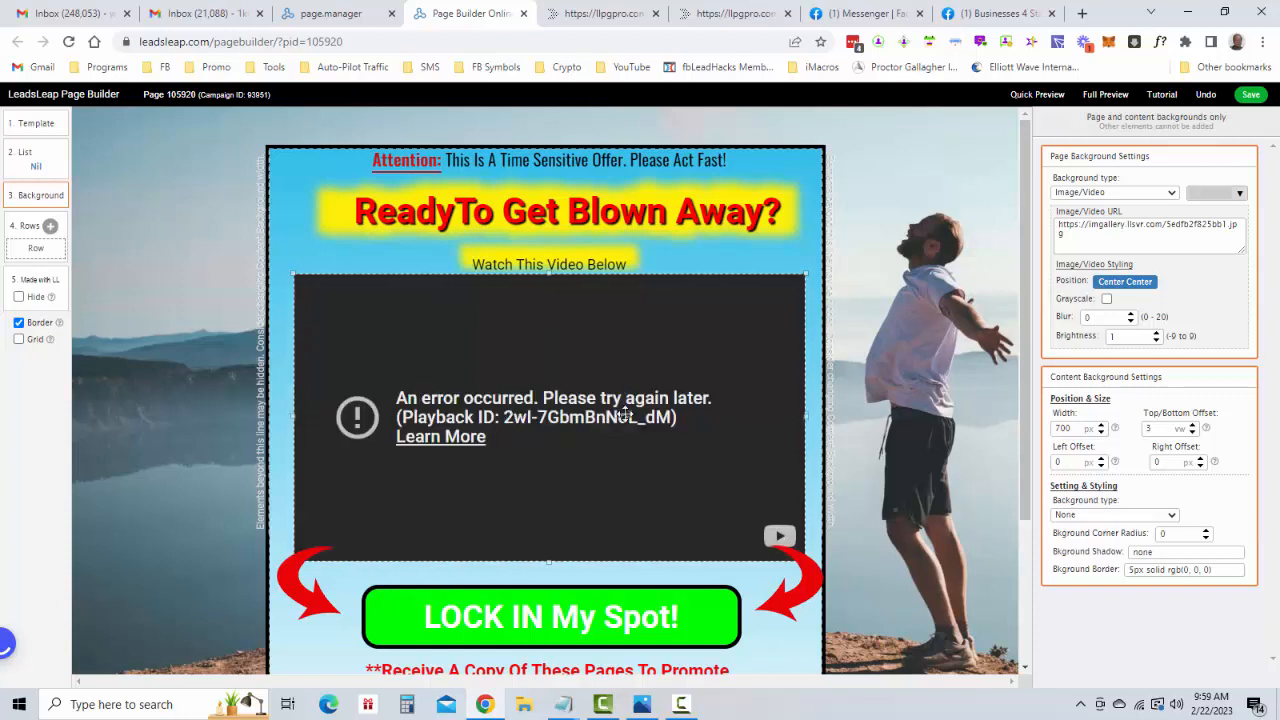
Select the "LOCK IN My Spot!" button and examine the full website link it goes to
{"action": "scroll", "coordinate": [632, 411], "scroll_direction": "down", "scroll_amount": 1}
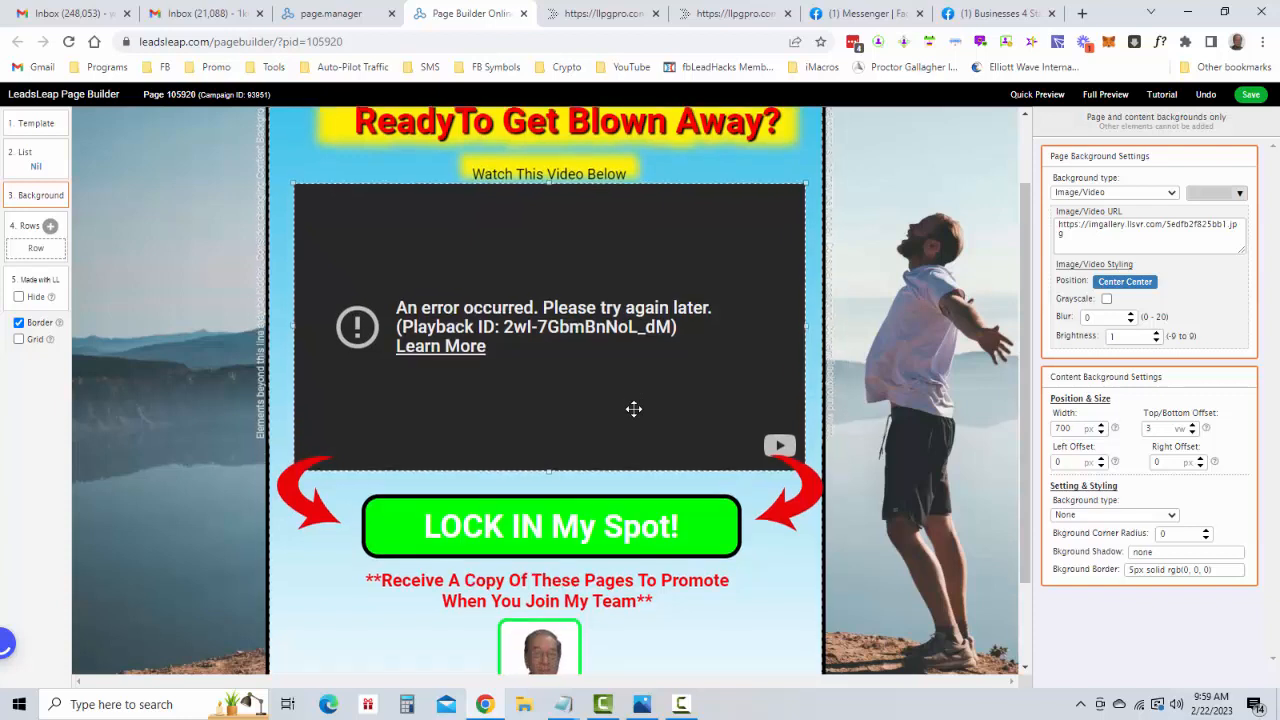
{"action": "scroll", "coordinate": [634, 408], "scroll_direction": "down", "scroll_amount": 1}
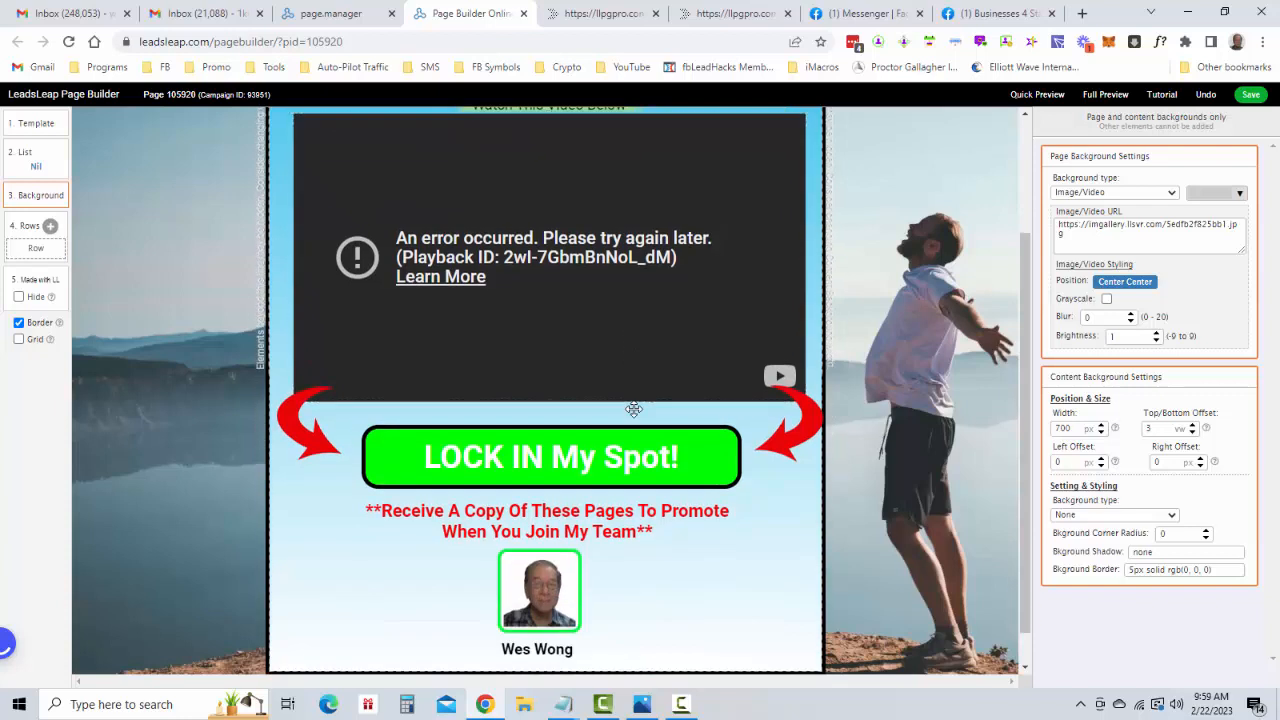
{"action": "left_click", "coordinate": [575, 461]}
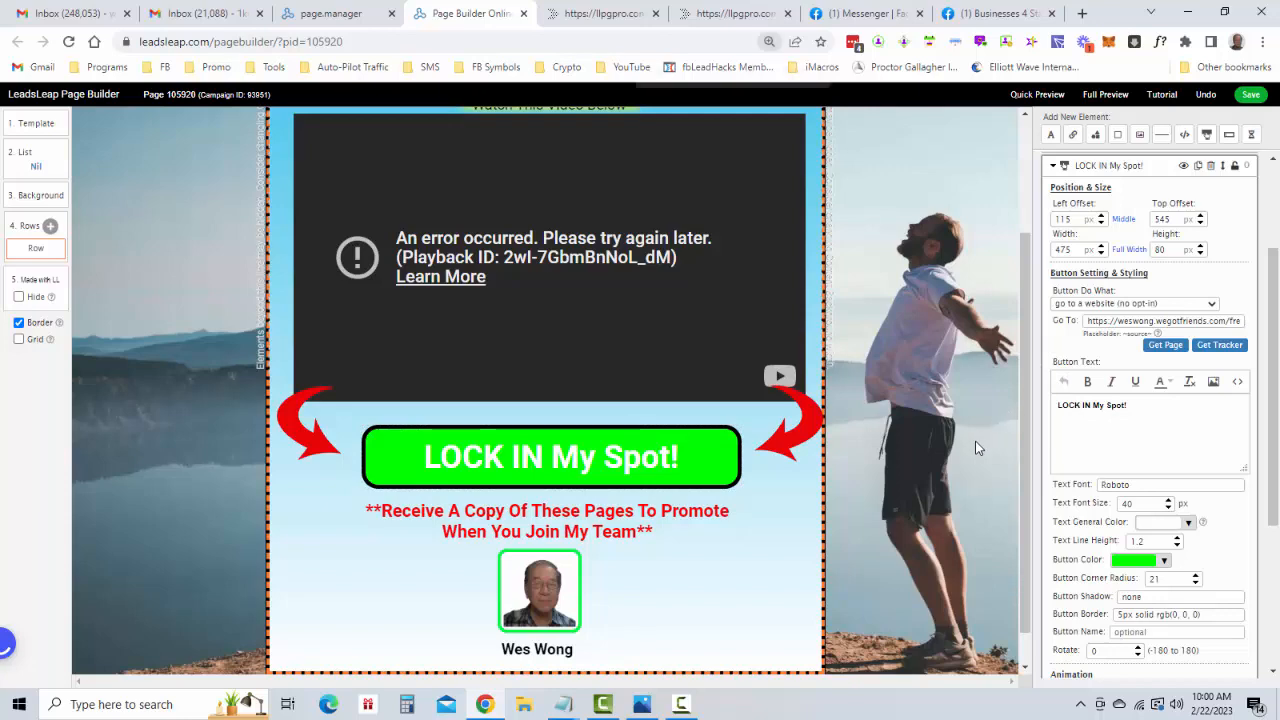
{"action": "key", "text": "ctrl+plus"}
{"action": "key", "text": "ctrl+plus"}
{"action": "key", "text": "ctrl+plus"}
{"action": "key", "text": "ctrl+minus"}
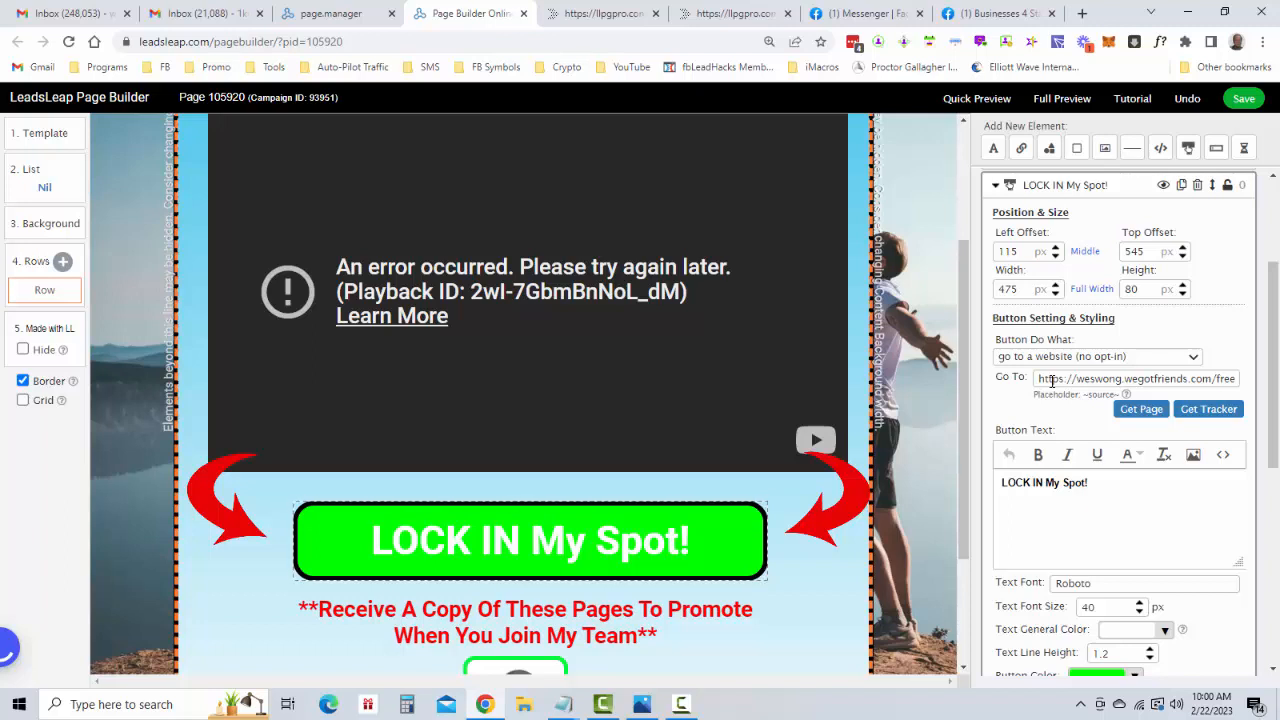
{"action": "key", "text": "End"}
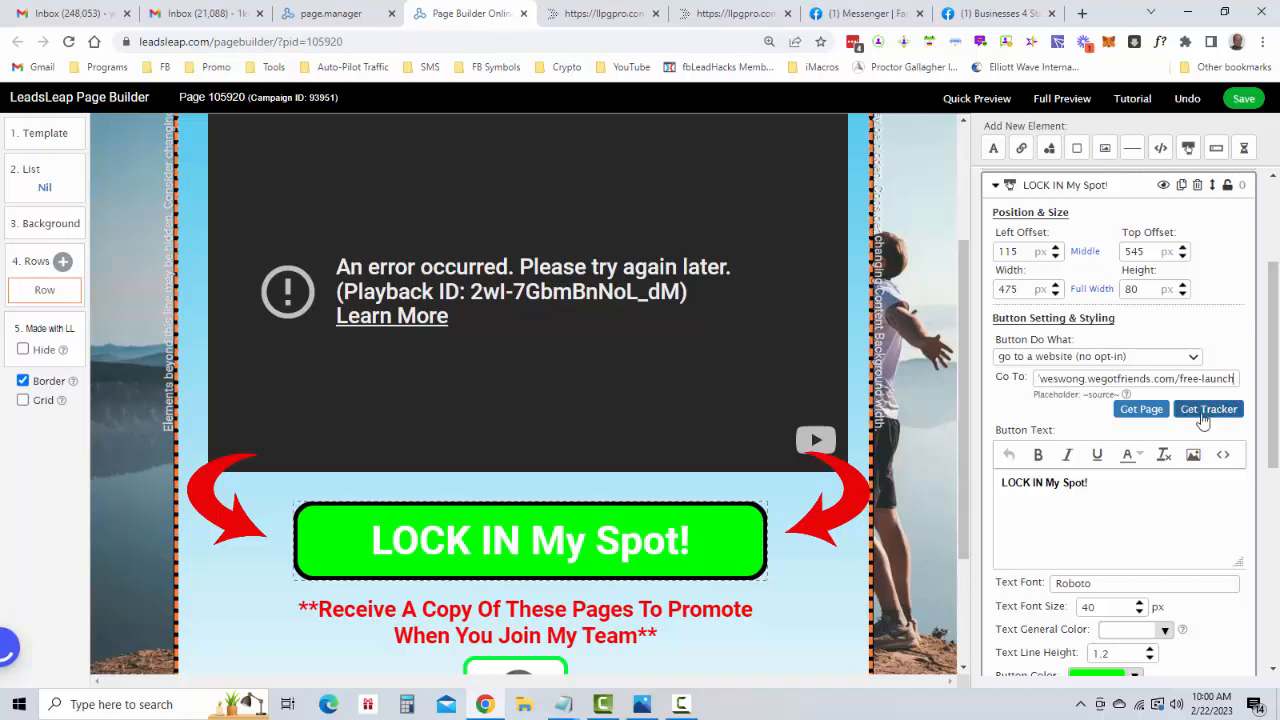
Open the personal image gallery for the portrait photo below the button and view the image upload dialog without choosing a file
{"action": "scroll", "coordinate": [800, 506], "scroll_direction": "down", "scroll_amount": 2}
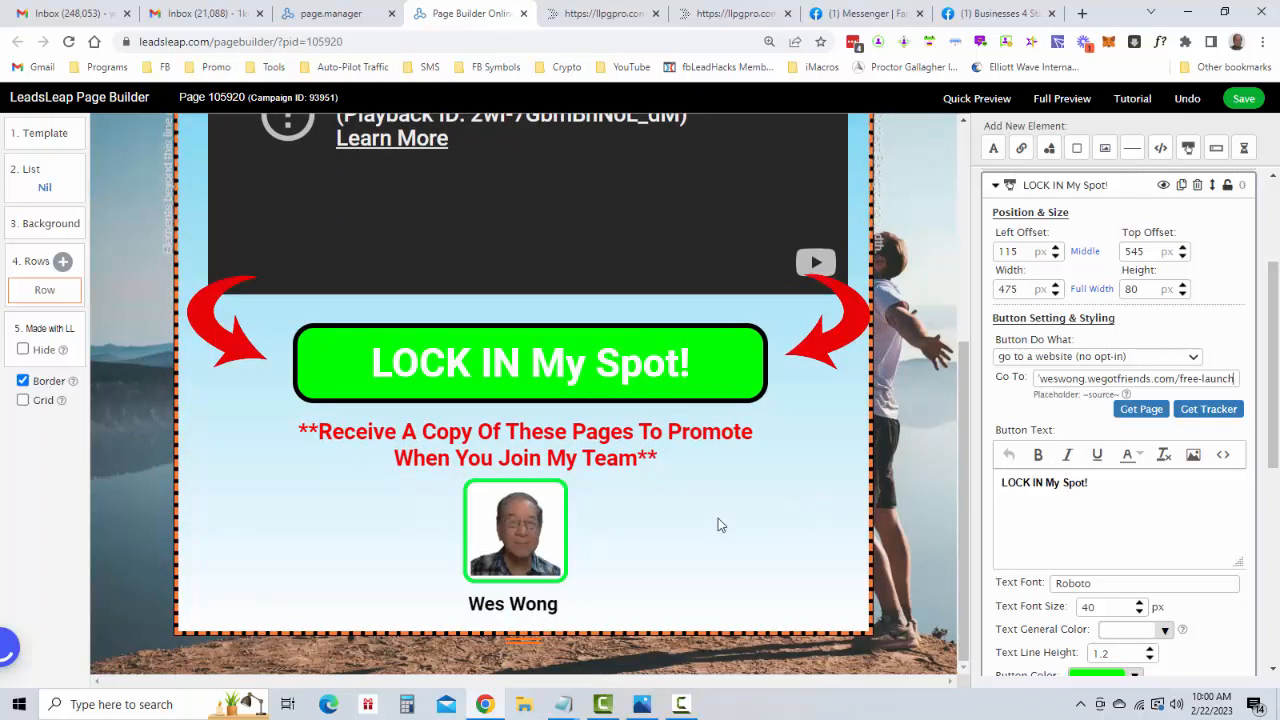
{"action": "left_click", "coordinate": [517, 519]}
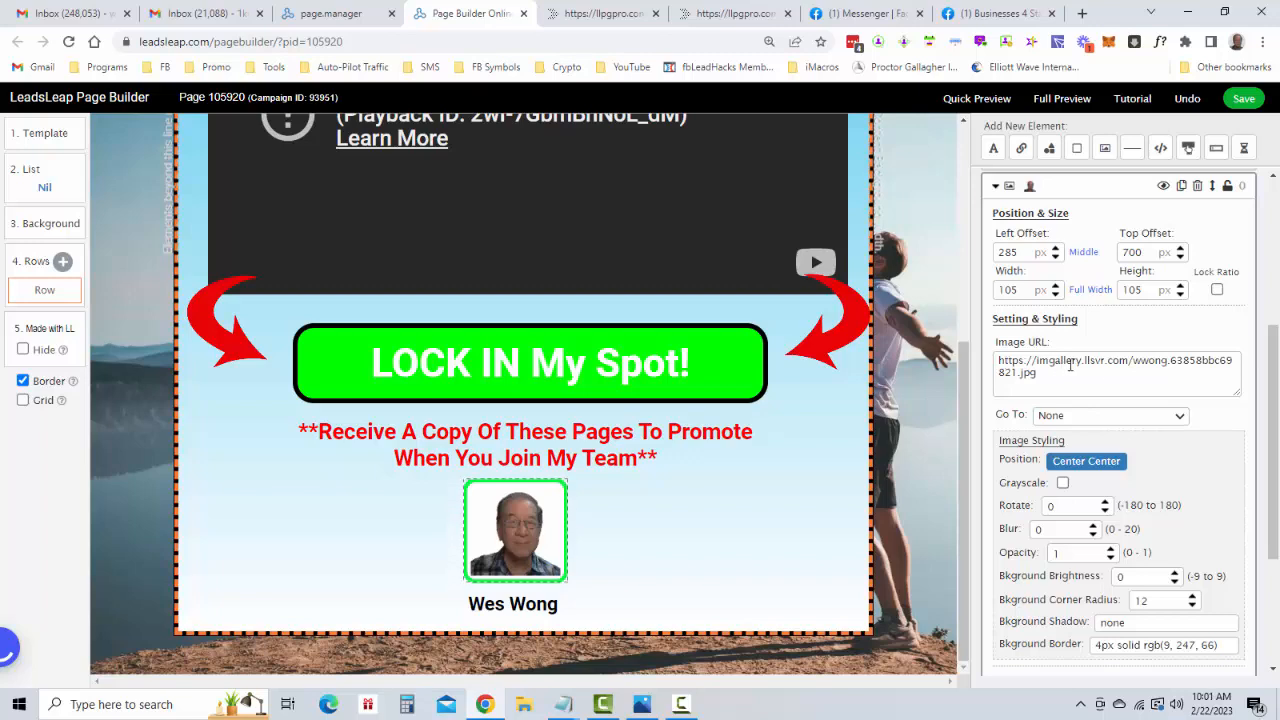
{"action": "left_click", "coordinate": [1075, 388]}
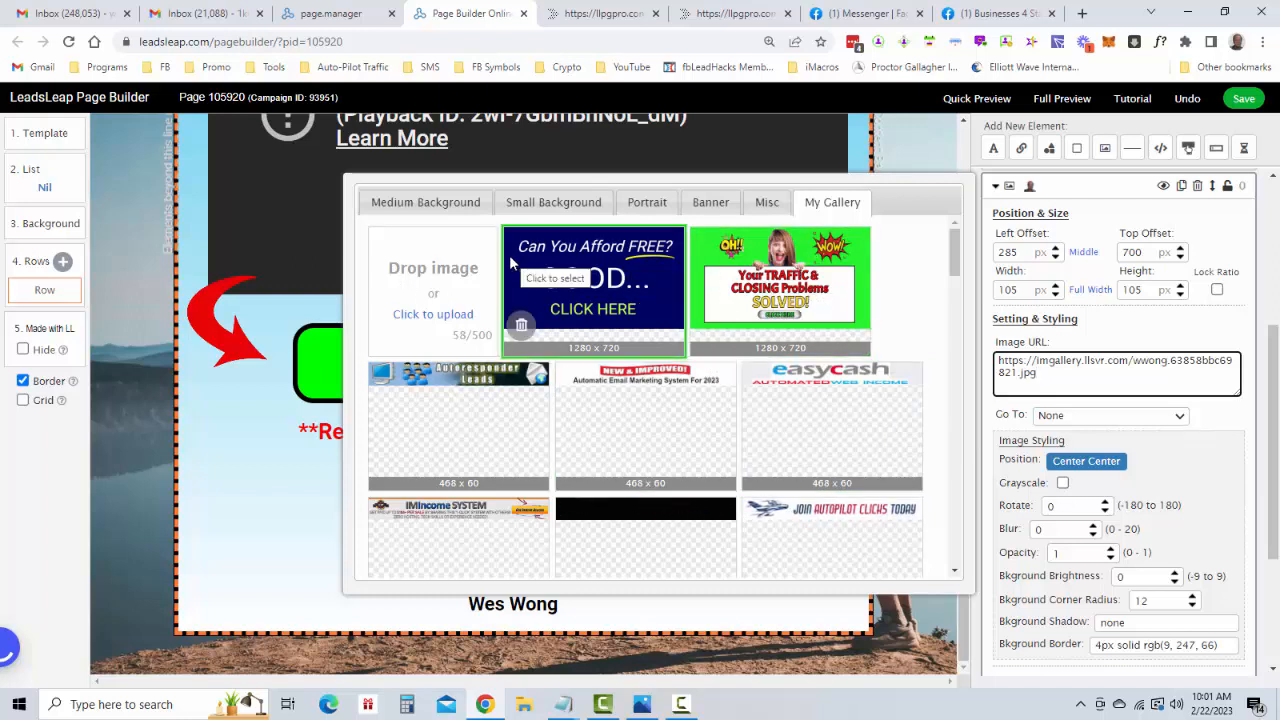
{"action": "left_click", "coordinate": [835, 206]}
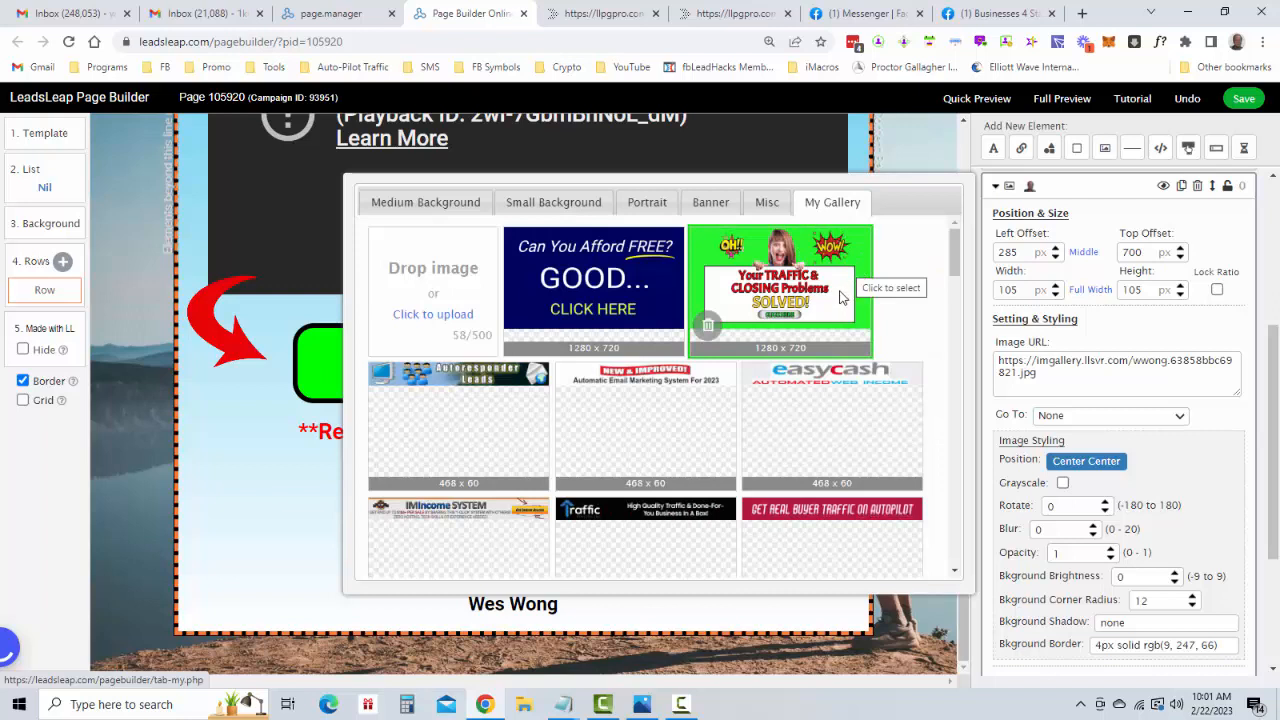
{"action": "left_click", "coordinate": [437, 300]}
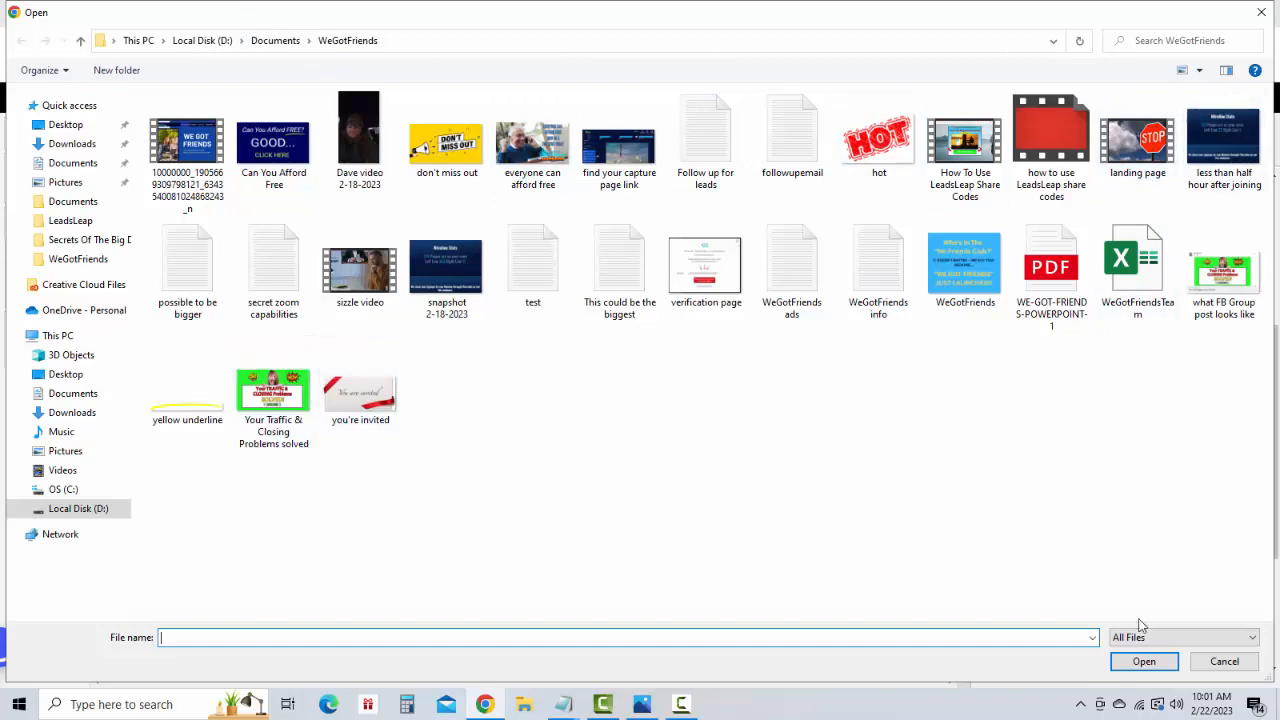
{"action": "left_click", "coordinate": [1224, 661]}
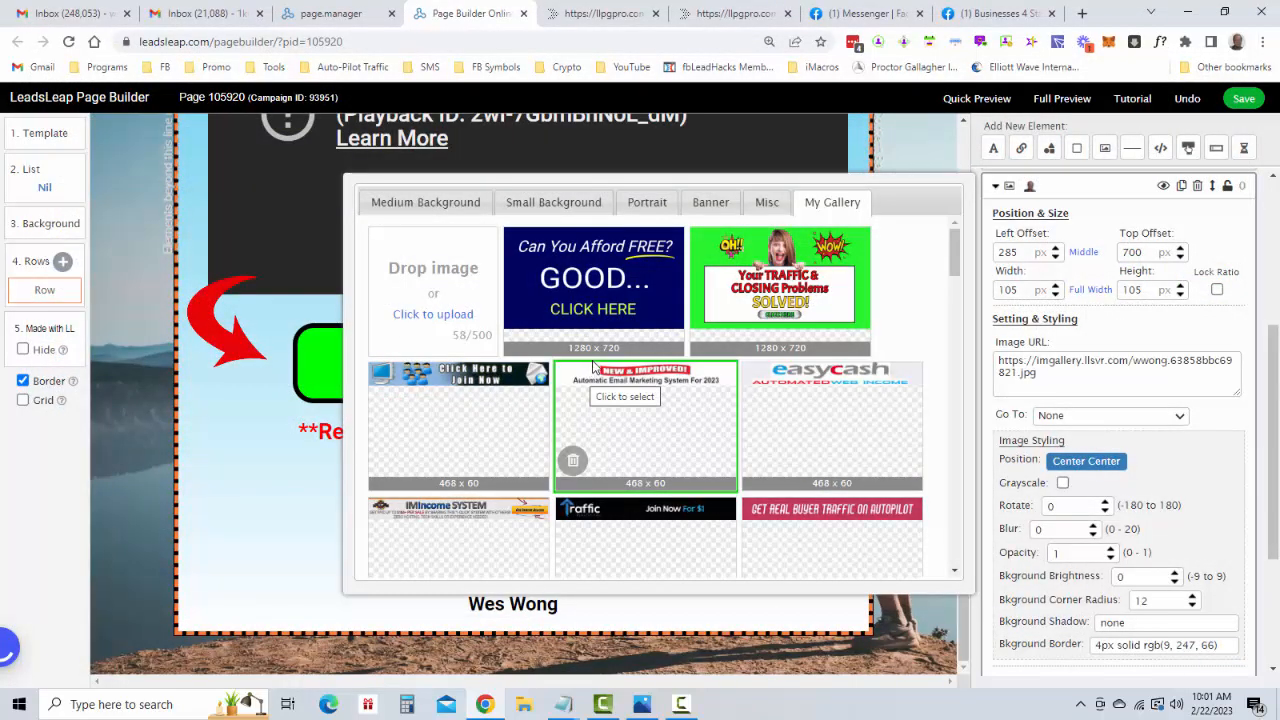
Look through the personal image gallery for the portrait photo and close the gallery without changing the image
{"action": "scroll", "coordinate": [585, 380], "scroll_direction": "down", "scroll_amount": 5}
{"action": "scroll", "coordinate": [596, 352], "scroll_direction": "down", "scroll_amount": 10}
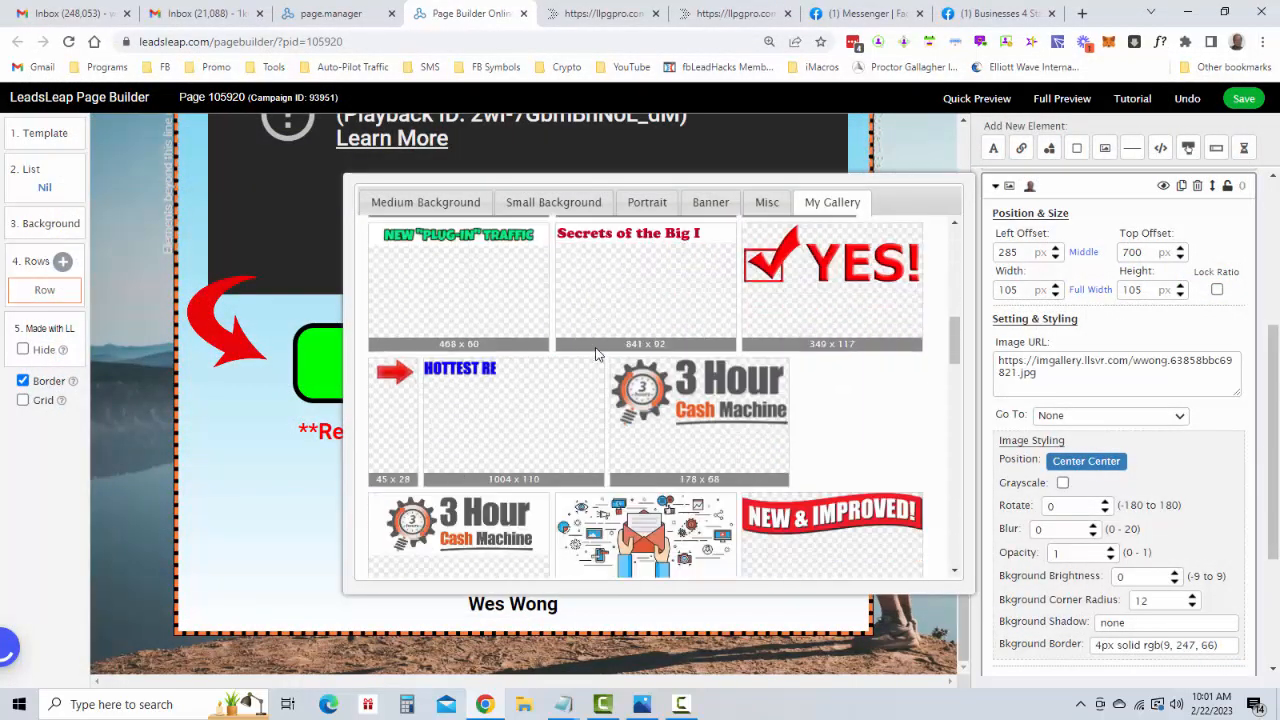
{"action": "scroll", "coordinate": [595, 353], "scroll_direction": "down", "scroll_amount": 10}
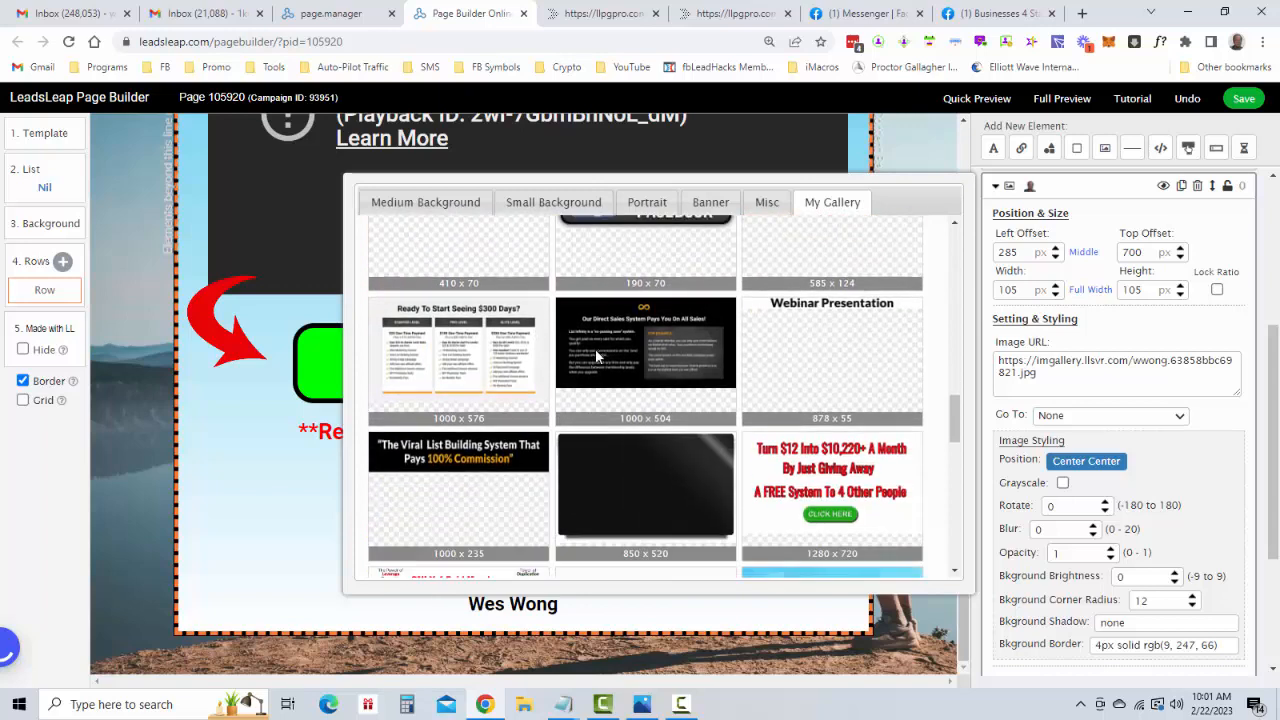
{"action": "scroll", "coordinate": [594, 356], "scroll_direction": "up", "scroll_amount": 1}
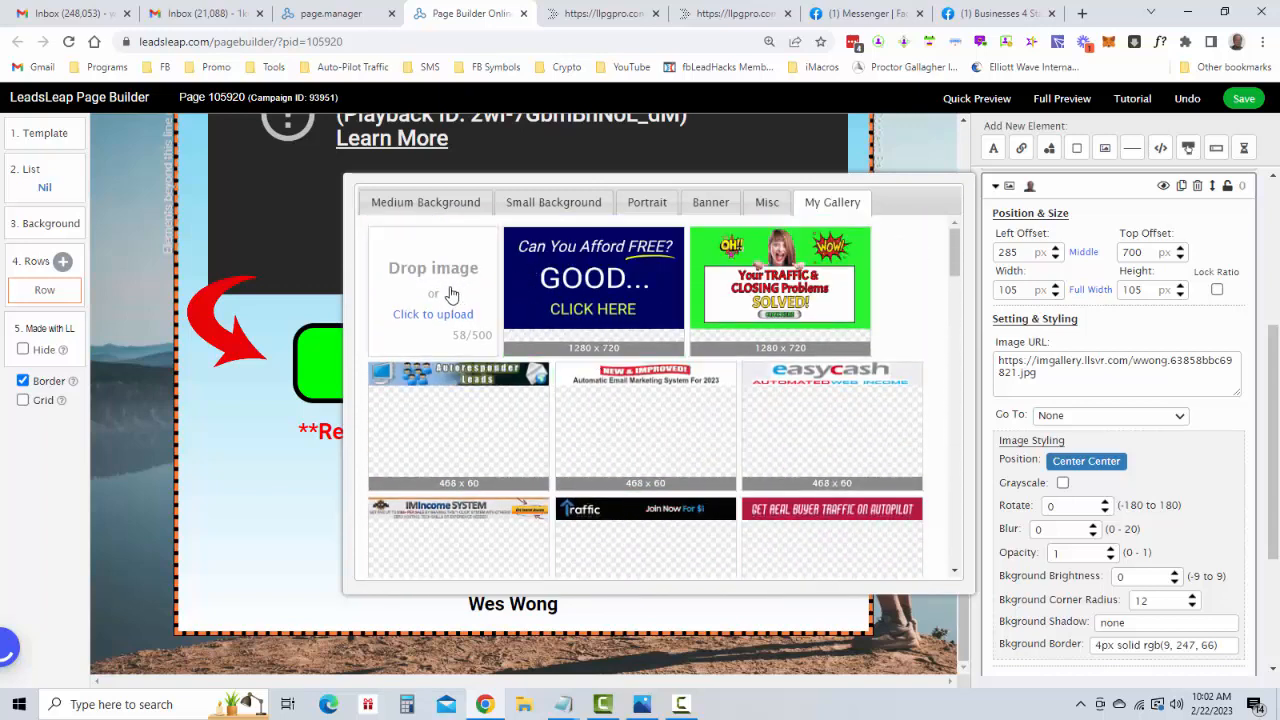
{"action": "scroll", "coordinate": [455, 283], "scroll_direction": "down", "scroll_amount": 1}
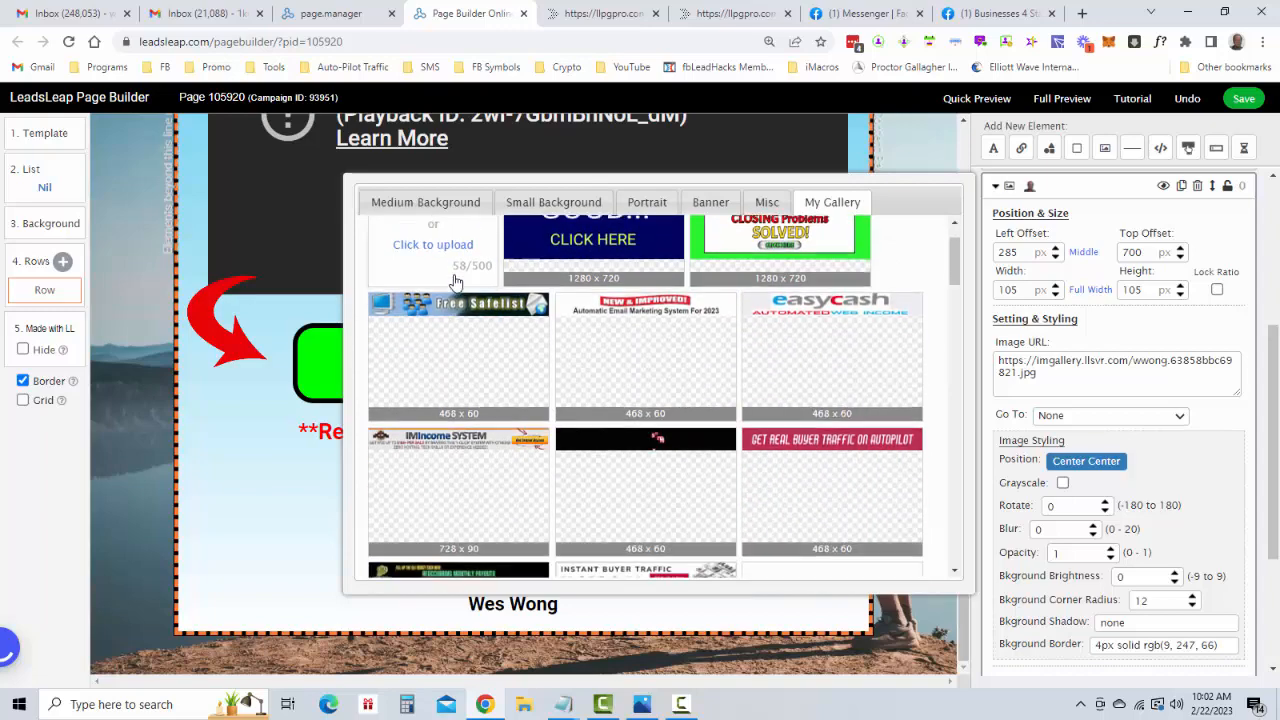
{"action": "scroll", "coordinate": [520, 288], "scroll_direction": "up", "scroll_amount": 1}
{"action": "scroll", "coordinate": [575, 291], "scroll_direction": "down", "scroll_amount": 10}
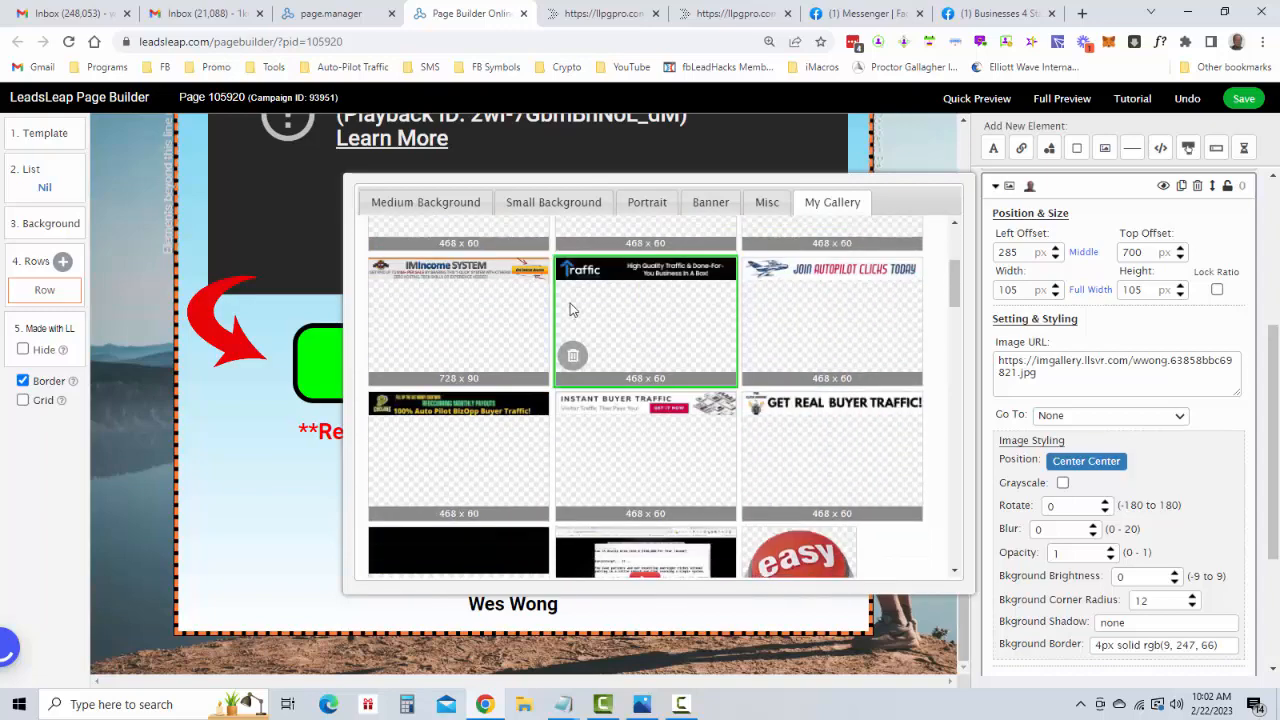
{"action": "scroll", "coordinate": [577, 329], "scroll_direction": "down", "scroll_amount": 8}
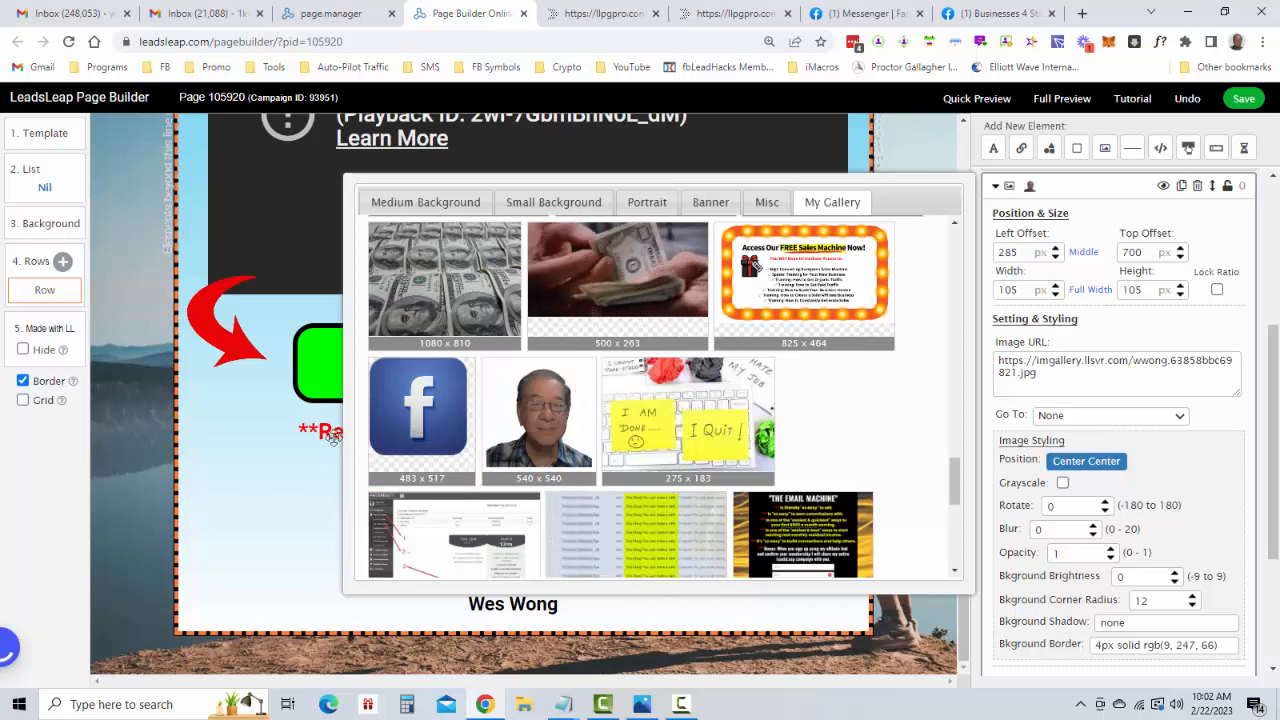
{"action": "left_click", "coordinate": [242, 535]}
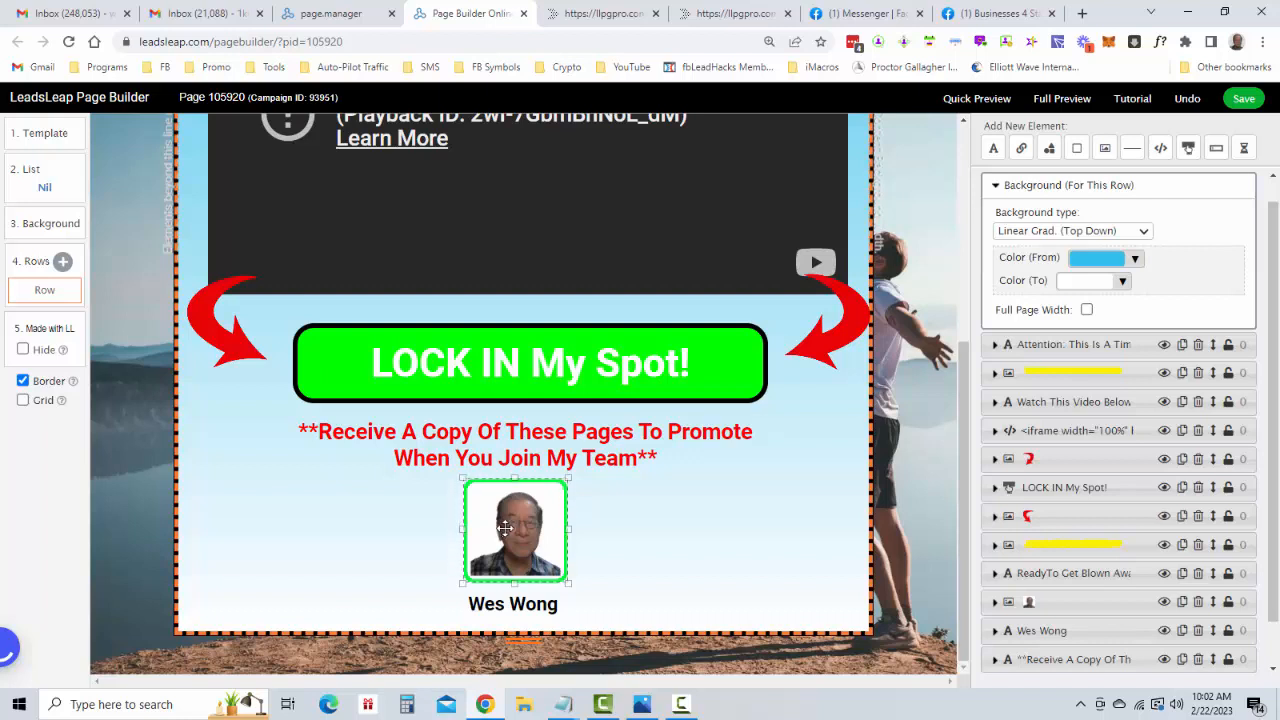
Examine the settings of the portrait photo and the name text below it, leaving the name text open for editing
{"action": "left_click", "coordinate": [535, 600]}
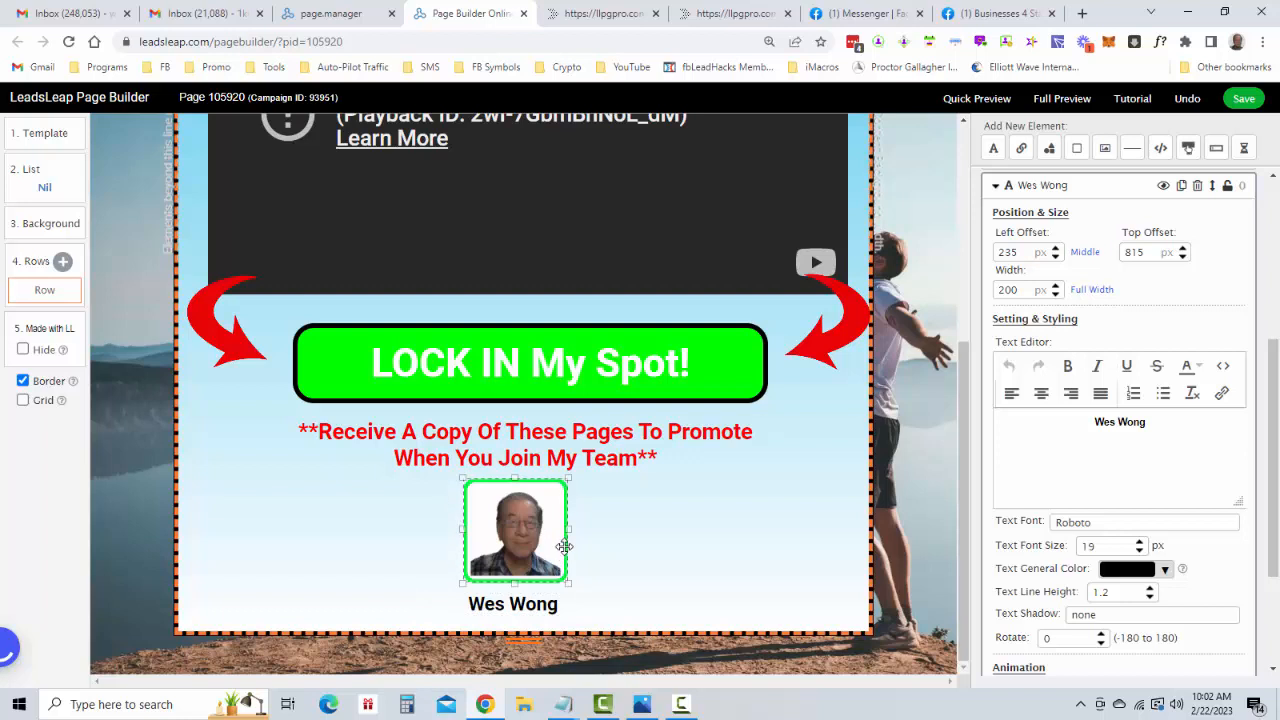
{"action": "left_click", "coordinate": [513, 527]}
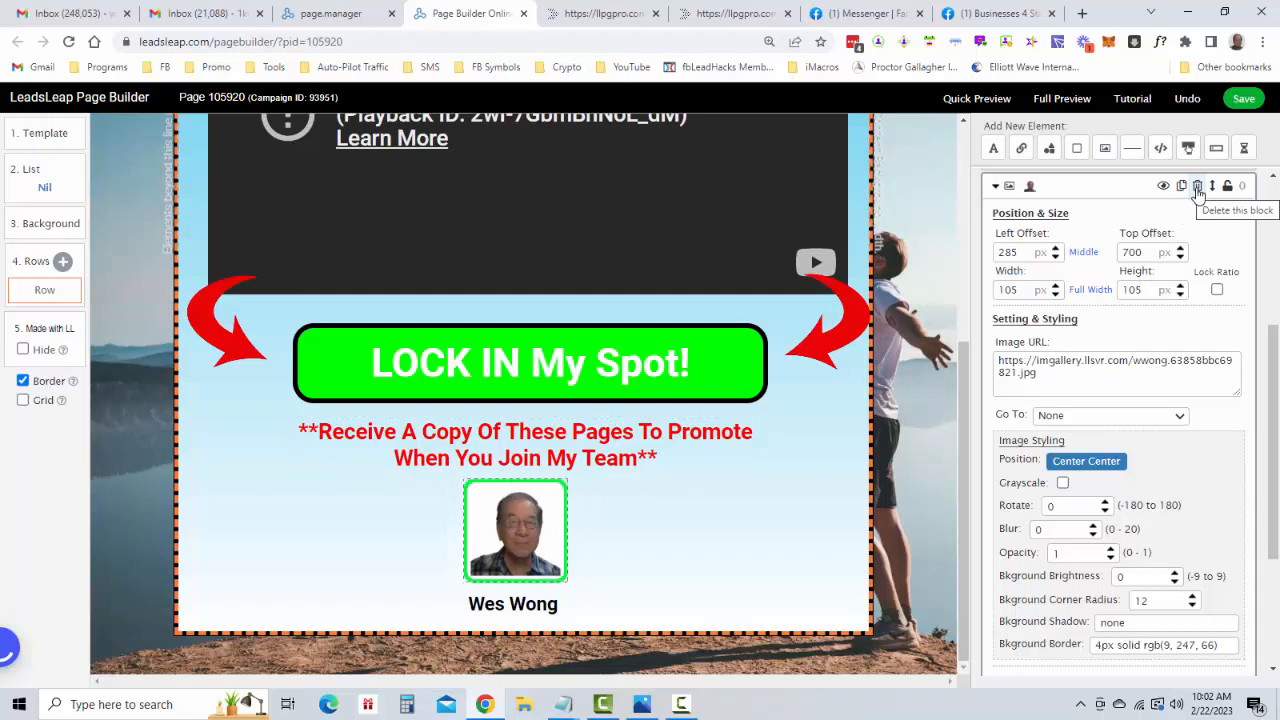
{"action": "left_click", "coordinate": [521, 606]}
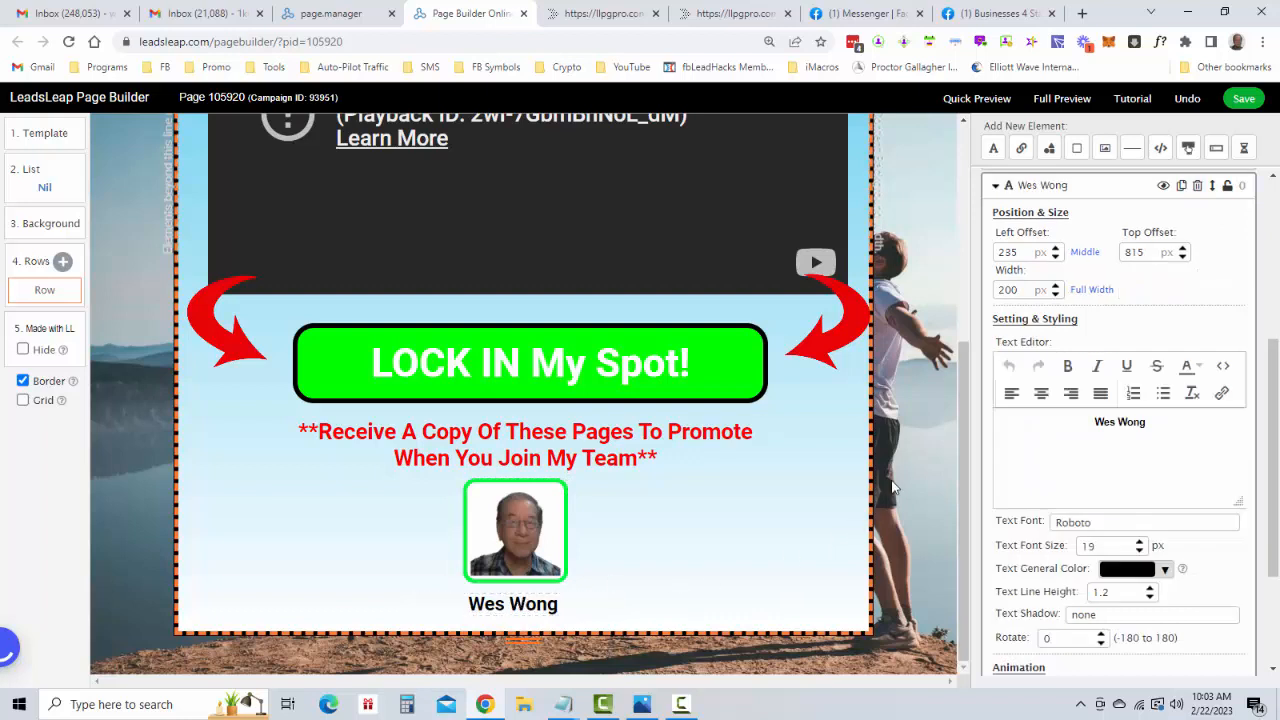
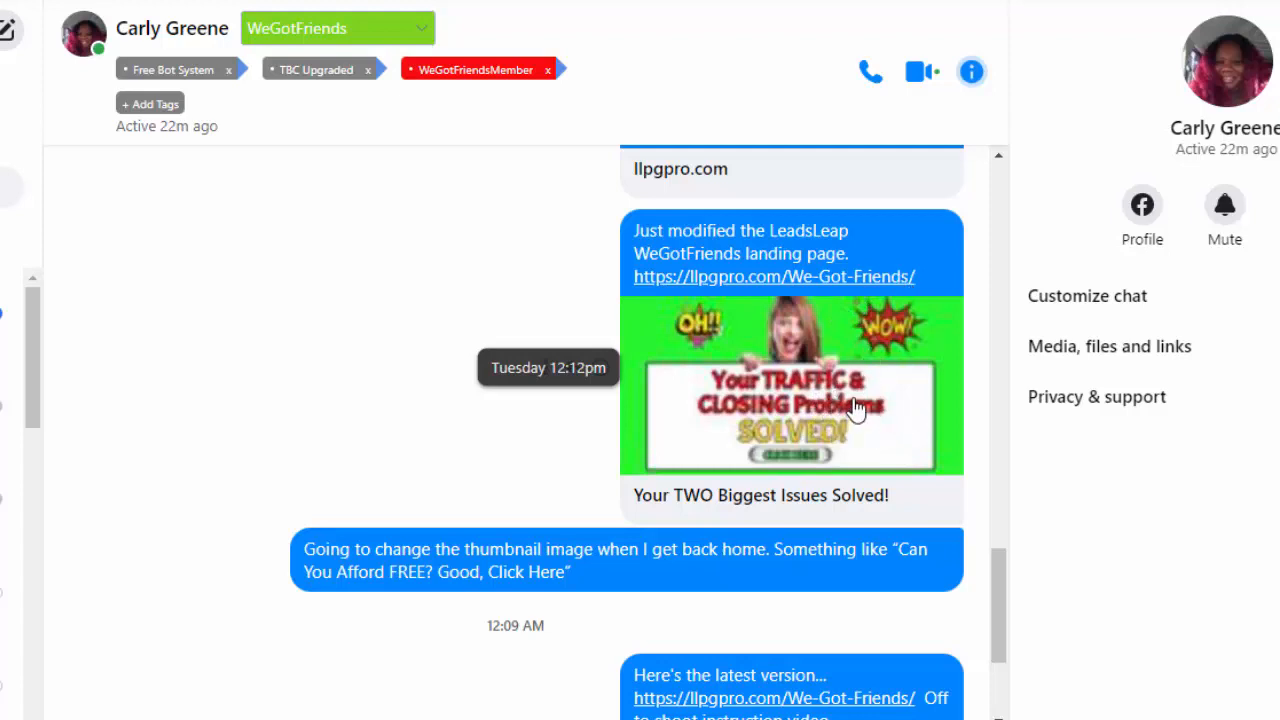
{"action": "scroll", "coordinate": [855, 405], "scroll_direction": "down", "scroll_amount": 3}
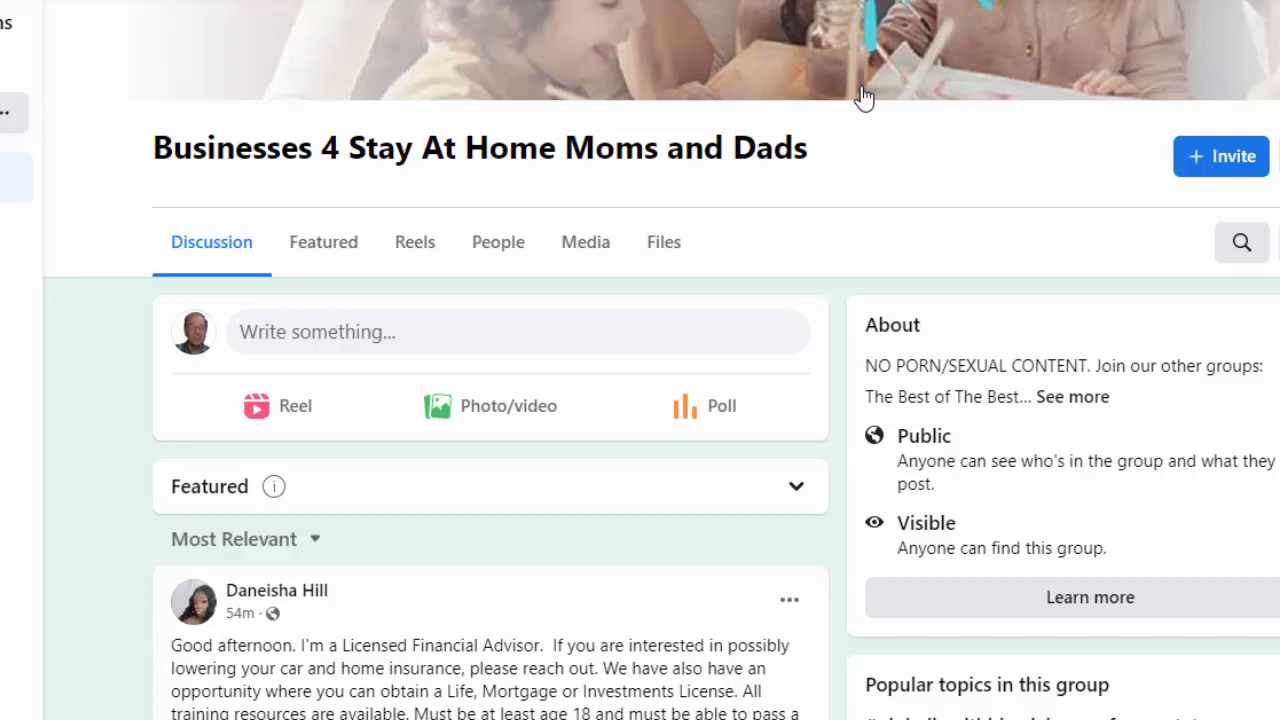
Start a new post in the Businesses 4 Stay At Home Moms and Dads Facebook group with the text "Who Do You Know That Can Afford FREE?"
{"action": "left_click", "coordinate": [468, 333]}
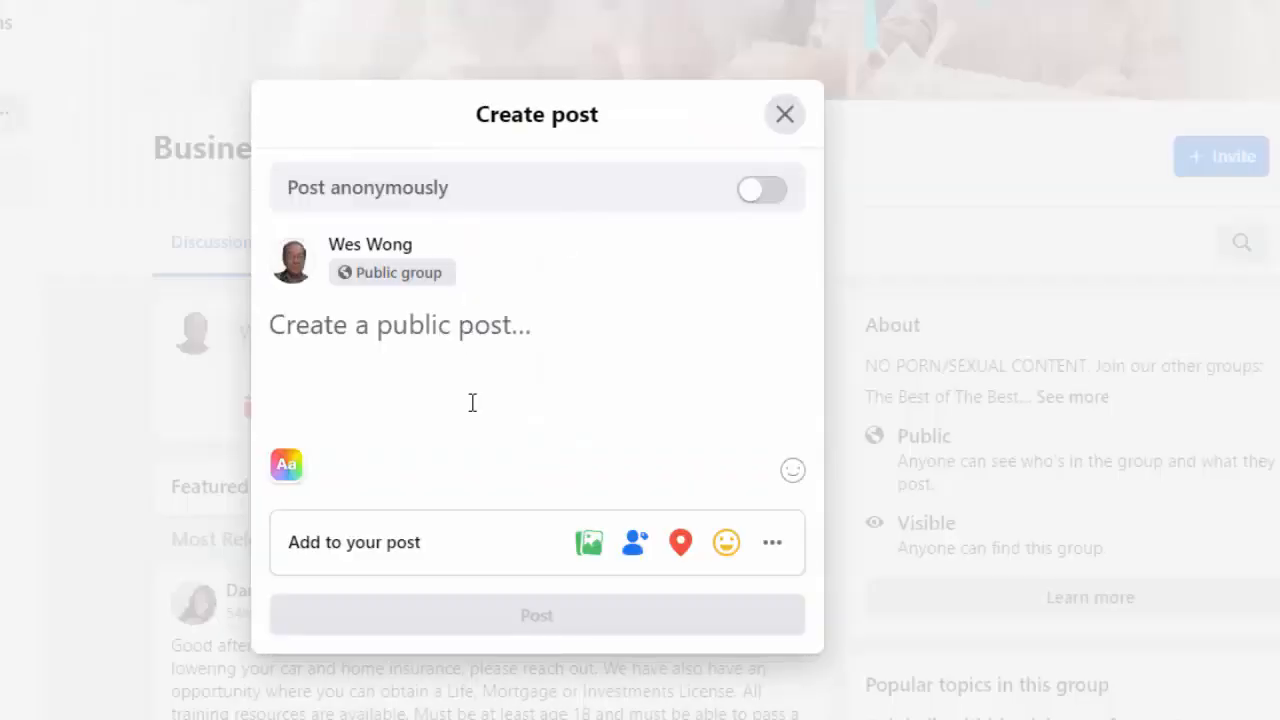
{"action": "type", "text": "WHo"}
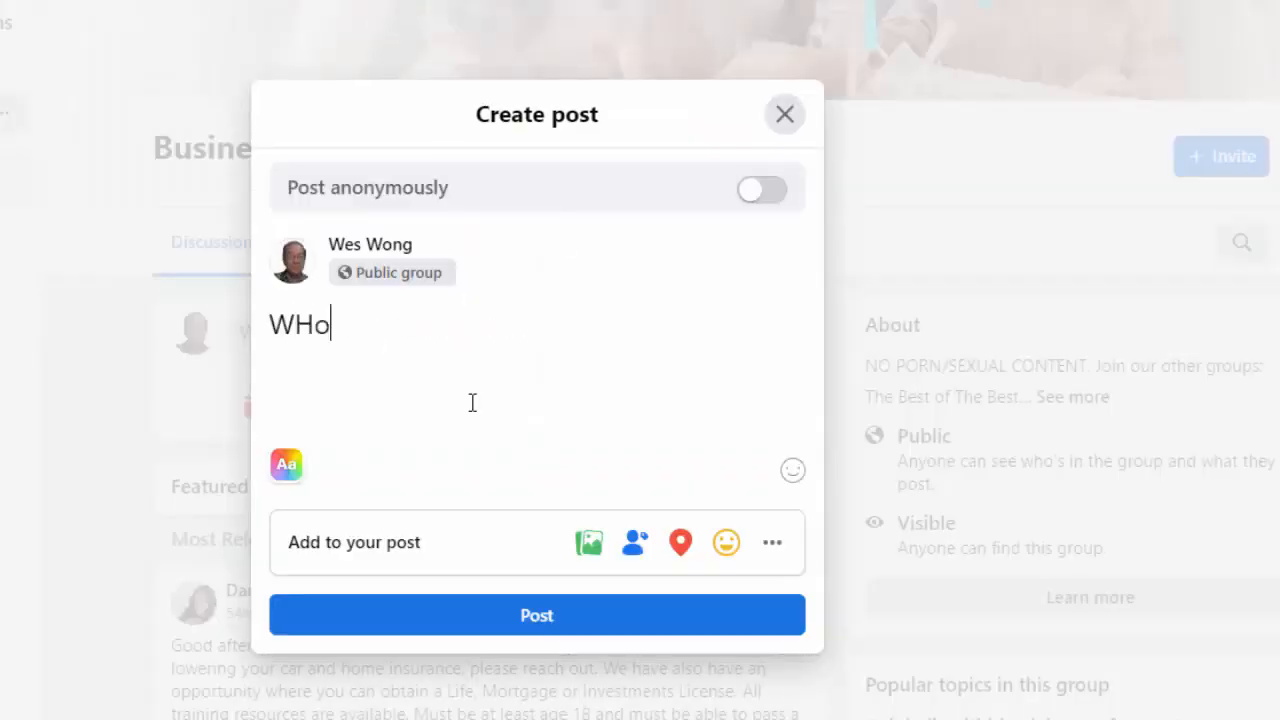
{"action": "key", "text": "BackSpace"}
{"action": "key", "text": "BackSpace"}
{"action": "type", "text": "ho Do Yo"}
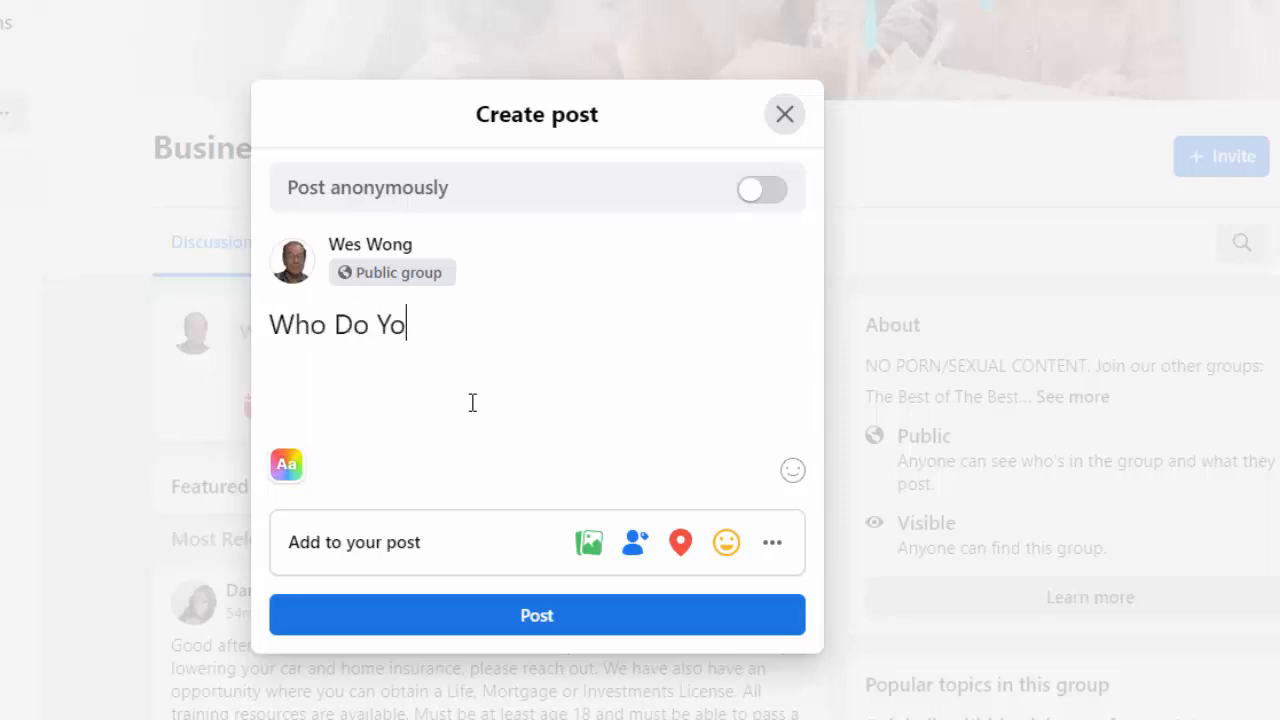
{"action": "type", "text": "u Know"}
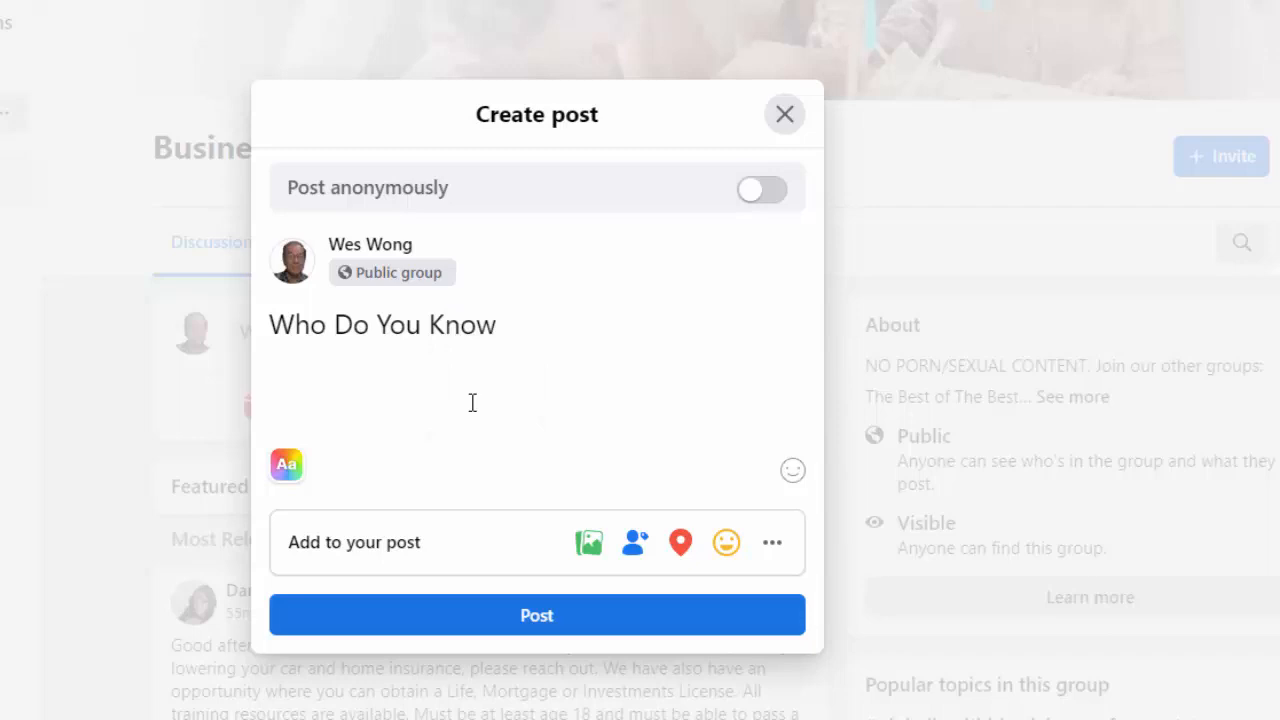
{"action": "type", "text": " That Can Aff"}
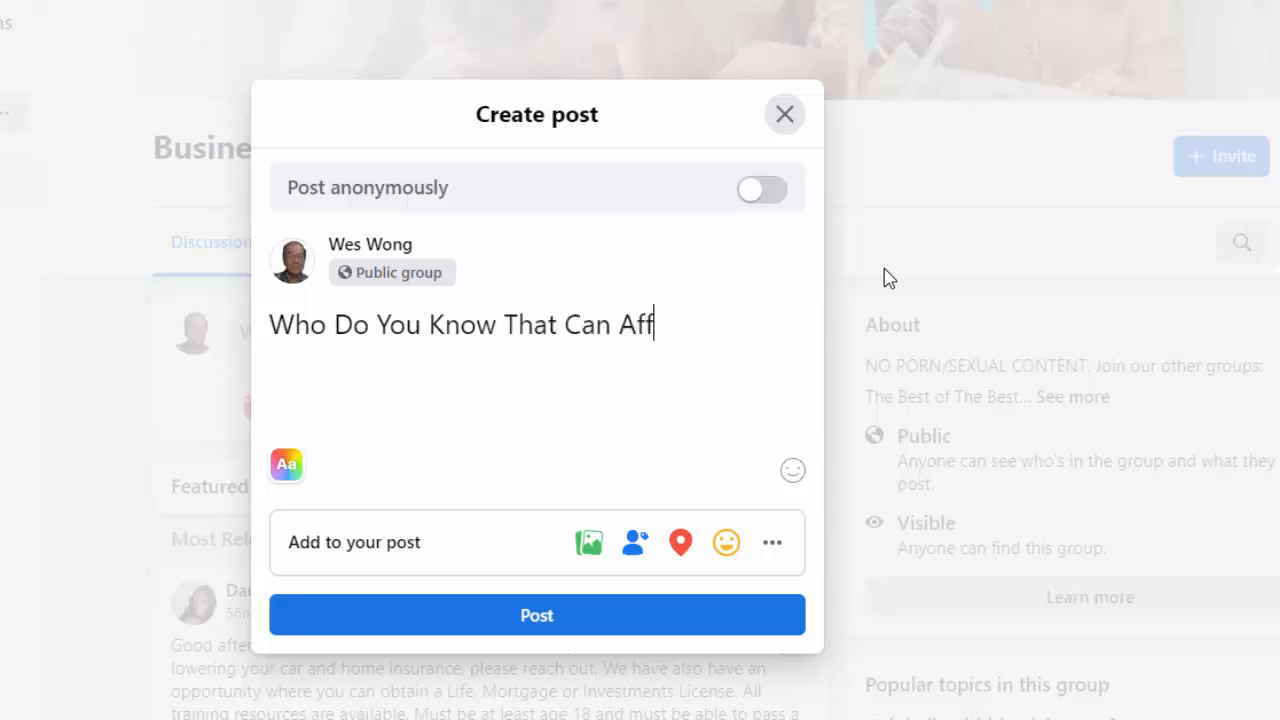
{"action": "type", "text": "ord FREE"}
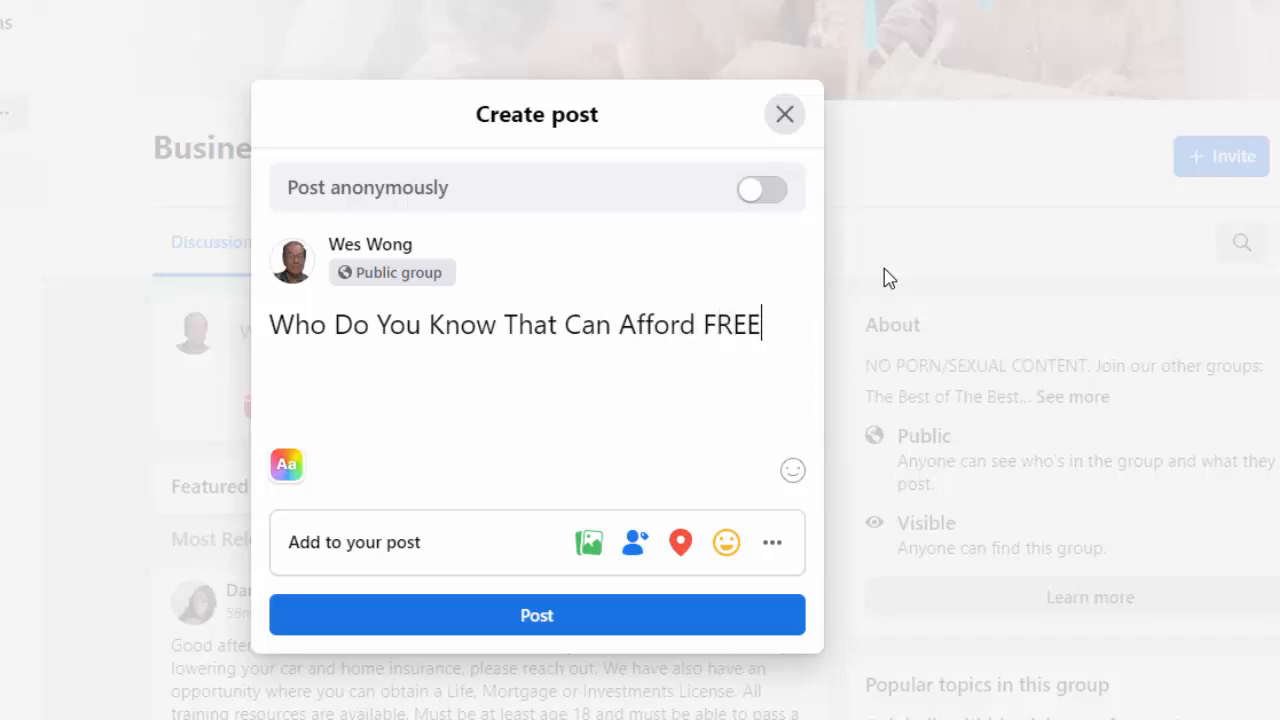
{"action": "type", "text": "?"}
Format the whole post sentence as bold H1 heading text
{"action": "left_click_drag", "start_coordinate": [786, 323], "coordinate": [268, 322]}
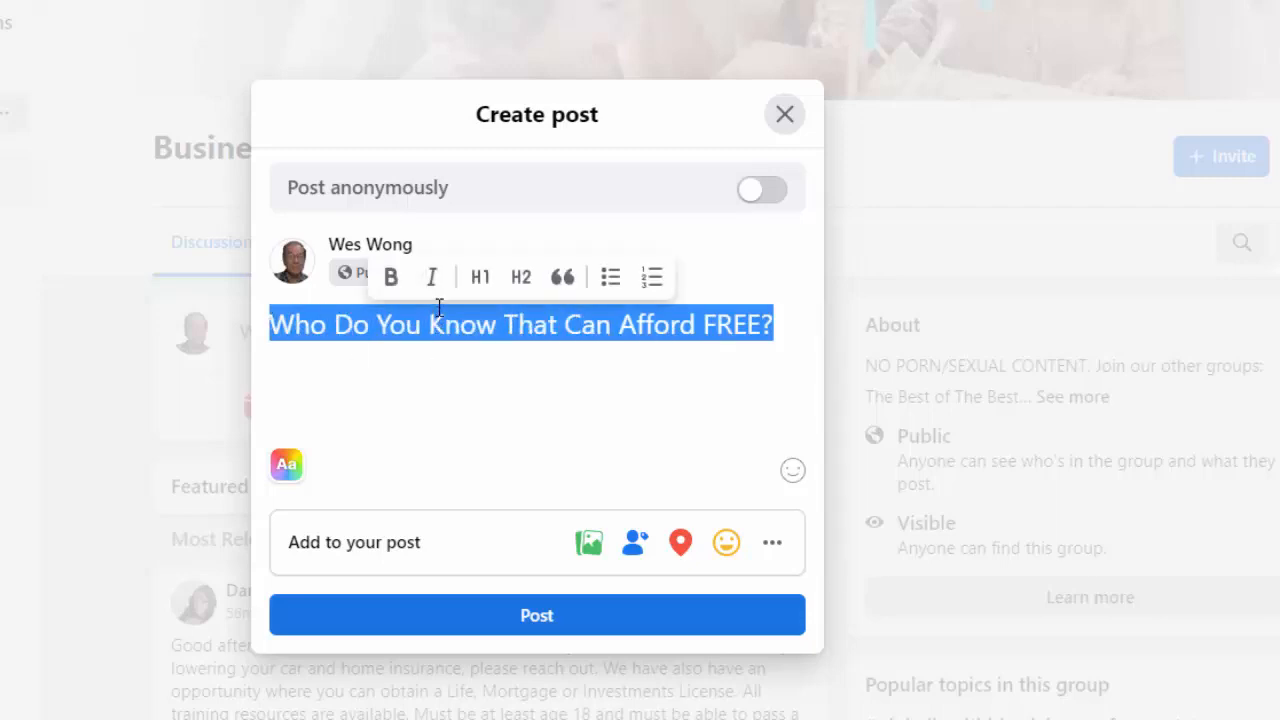
{"action": "left_click", "coordinate": [391, 278]}
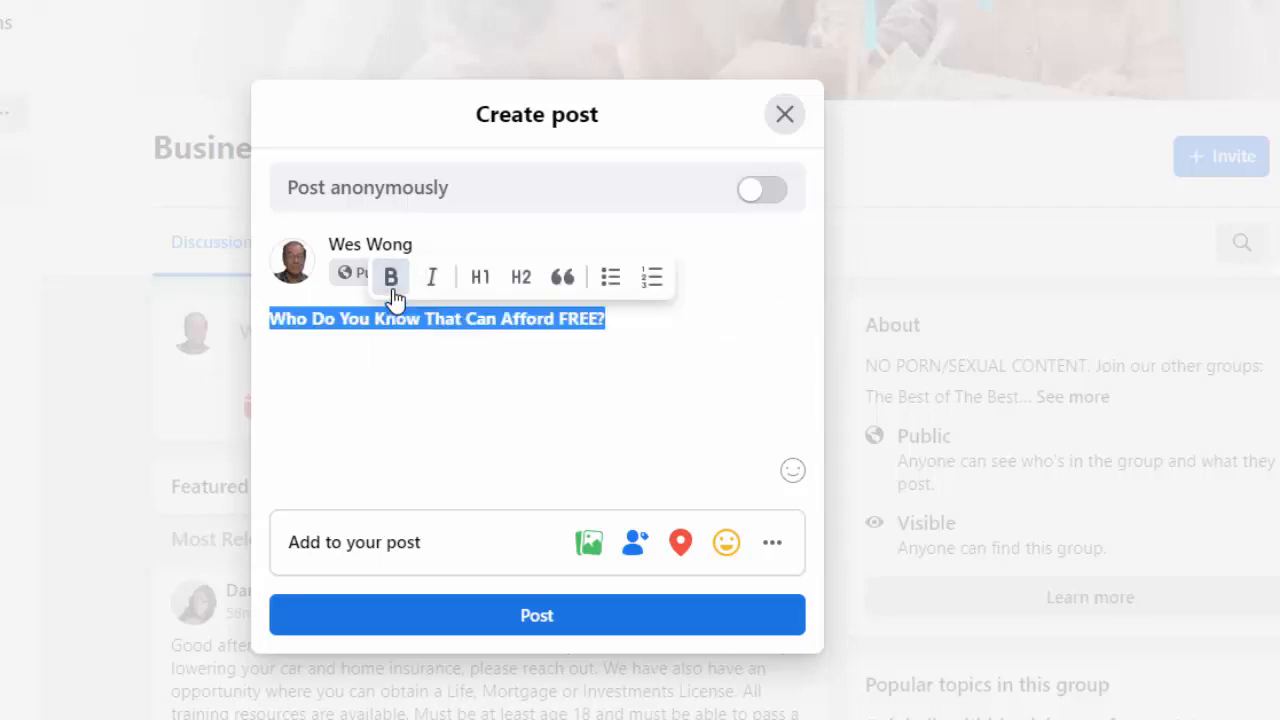
{"action": "left_click", "coordinate": [478, 283]}
{"action": "left_click", "coordinate": [383, 377]}
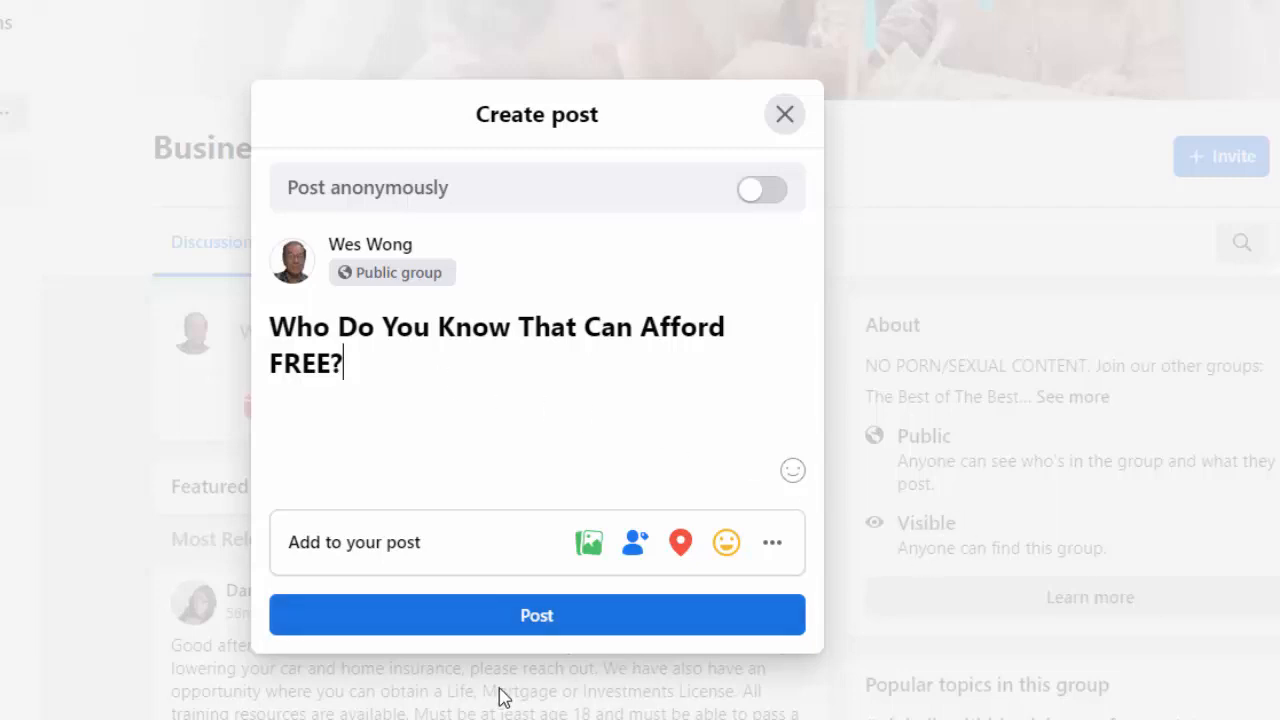
{"action": "mouse_move", "coordinate": [438, 719]}
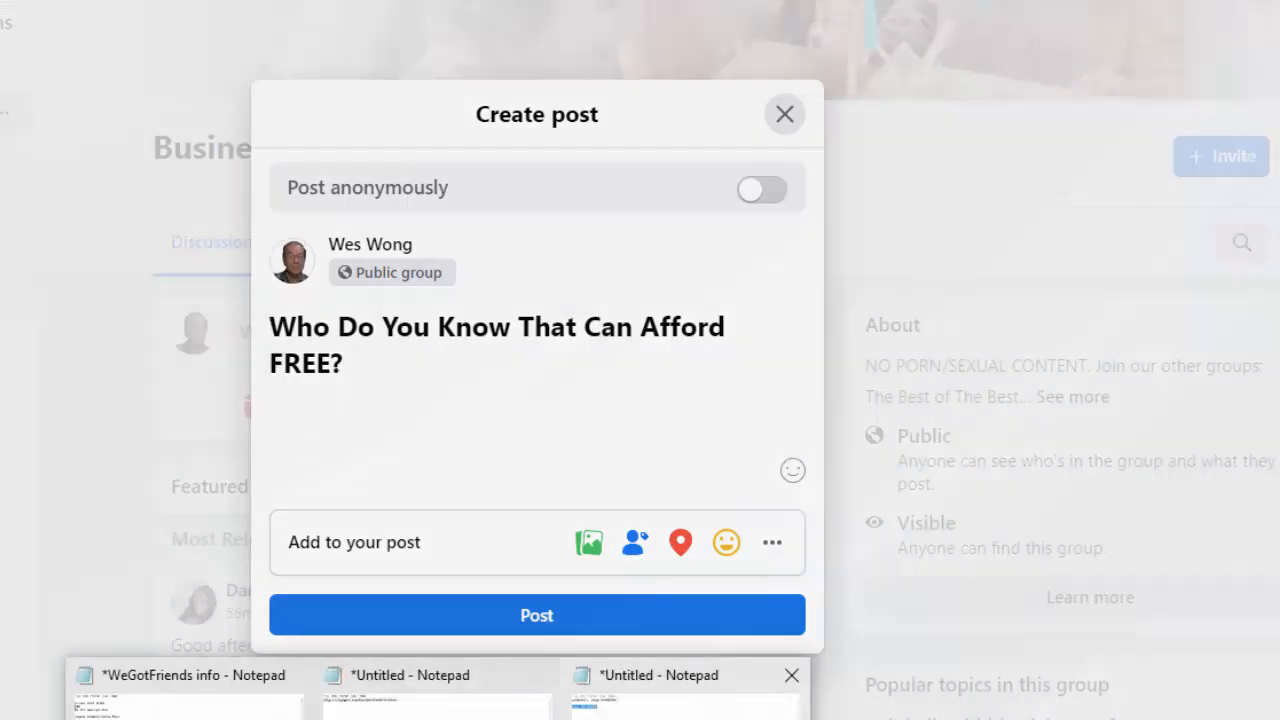
{"action": "mouse_move", "coordinate": [686, 712]}
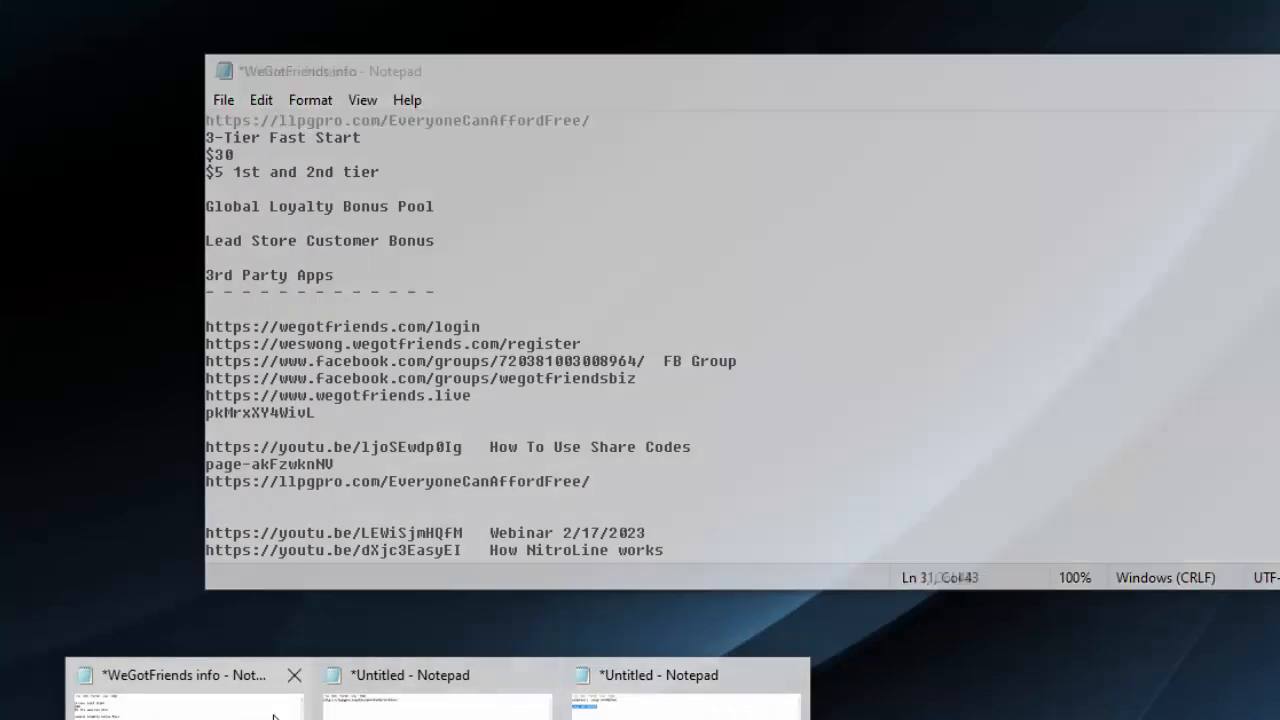
{"action": "mouse_move", "coordinate": [366, 713]}
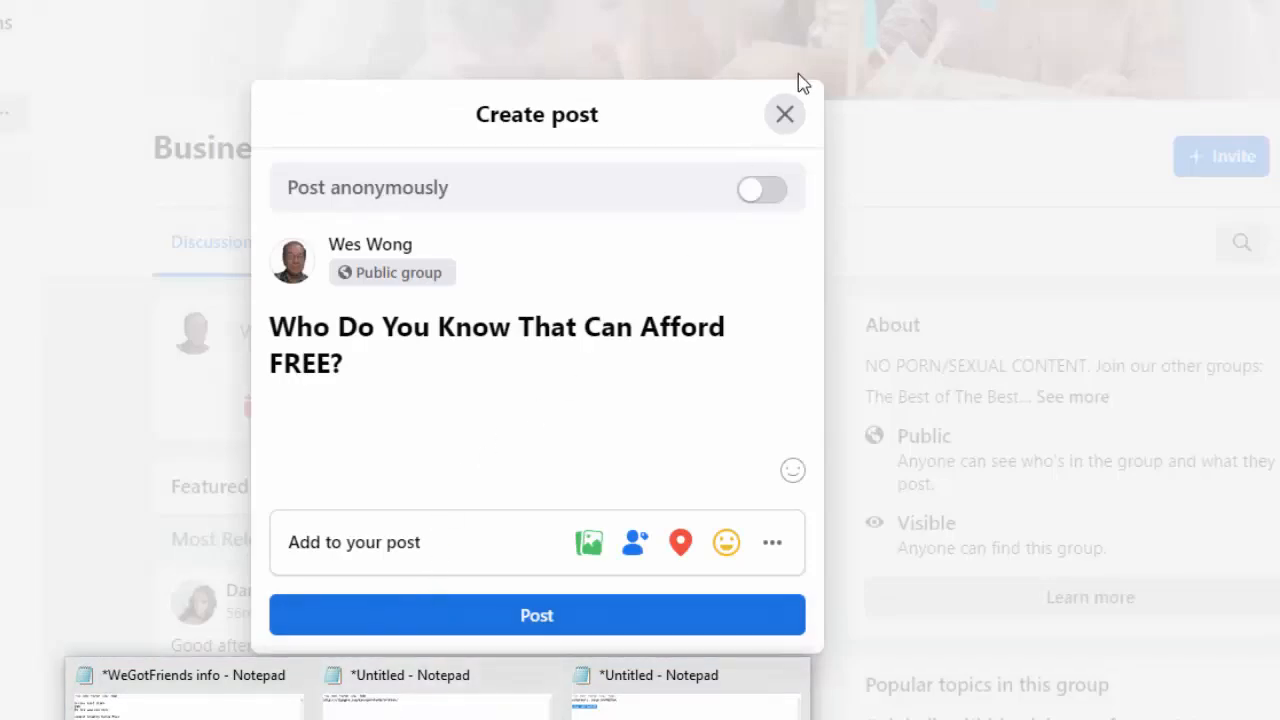
{"action": "left_click", "coordinate": [790, 116]}
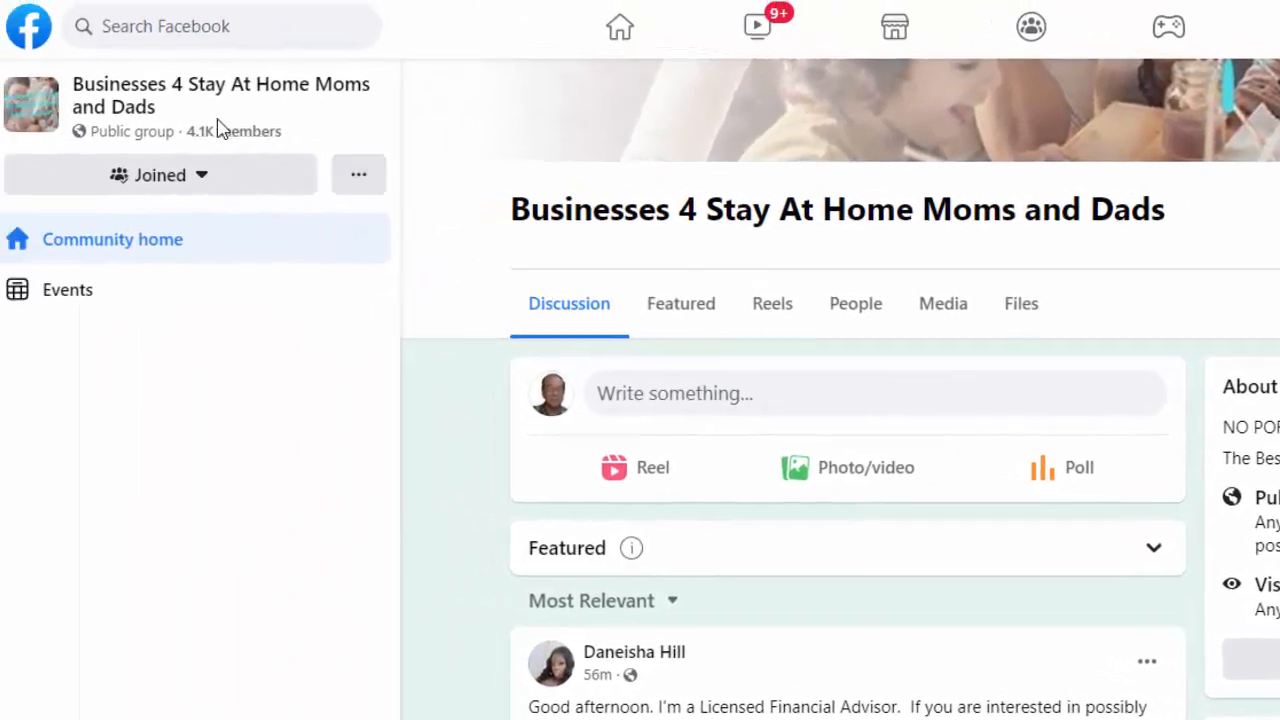
{"action": "left_click_drag", "start_coordinate": [187, 110], "coordinate": [53, 92]}
{"action": "key", "text": "ctrl+c"}
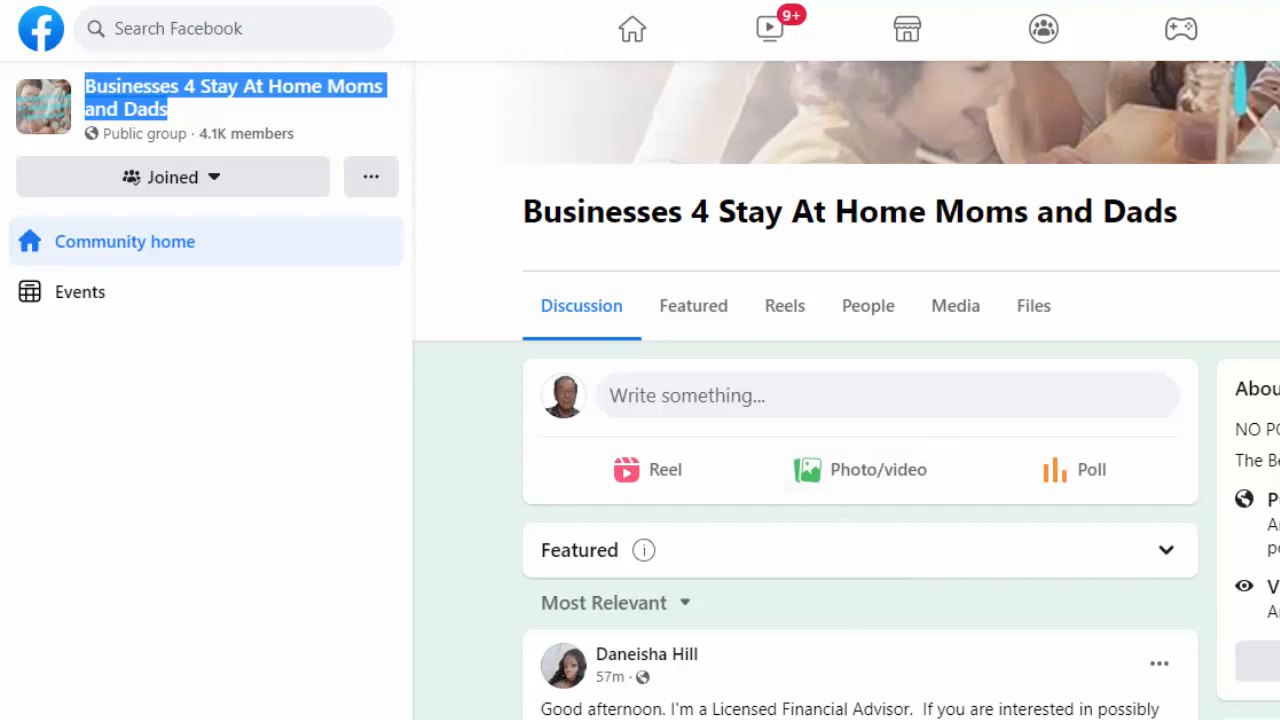
{"action": "left_click", "coordinate": [811, 719]}
{"action": "left_click", "coordinate": [810, 719]}
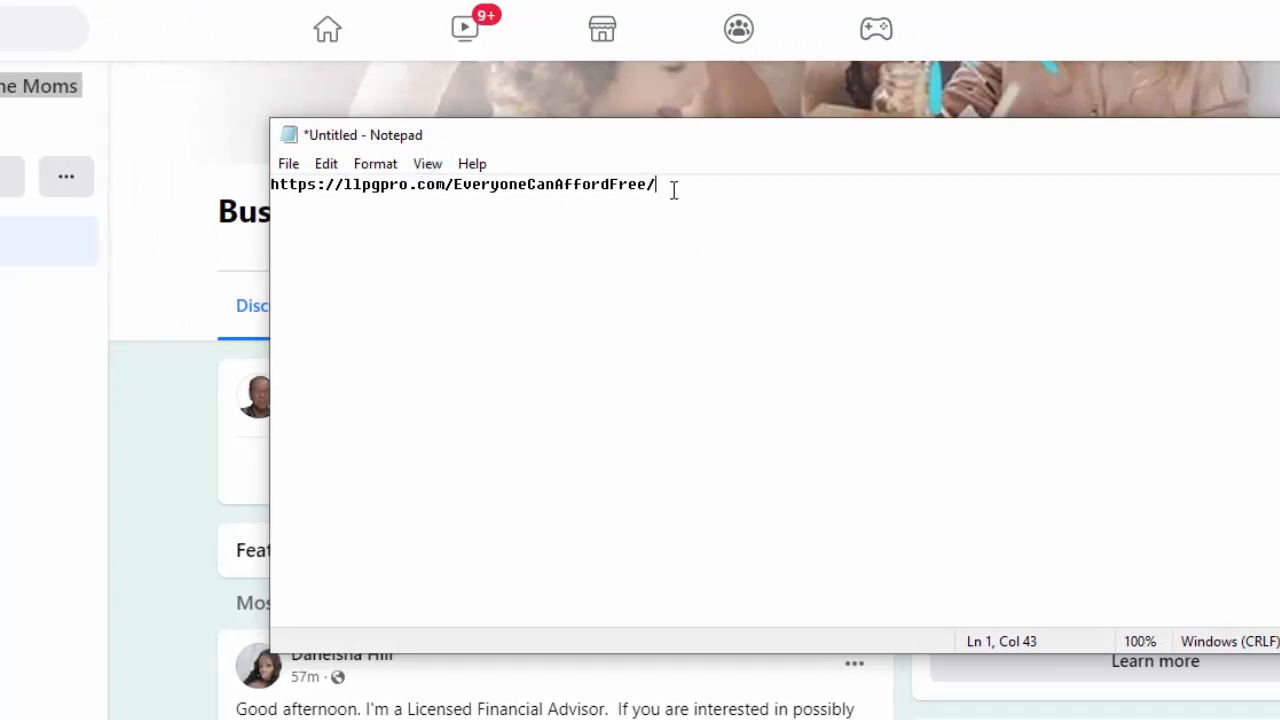
{"action": "key", "text": "ctrl+v"}
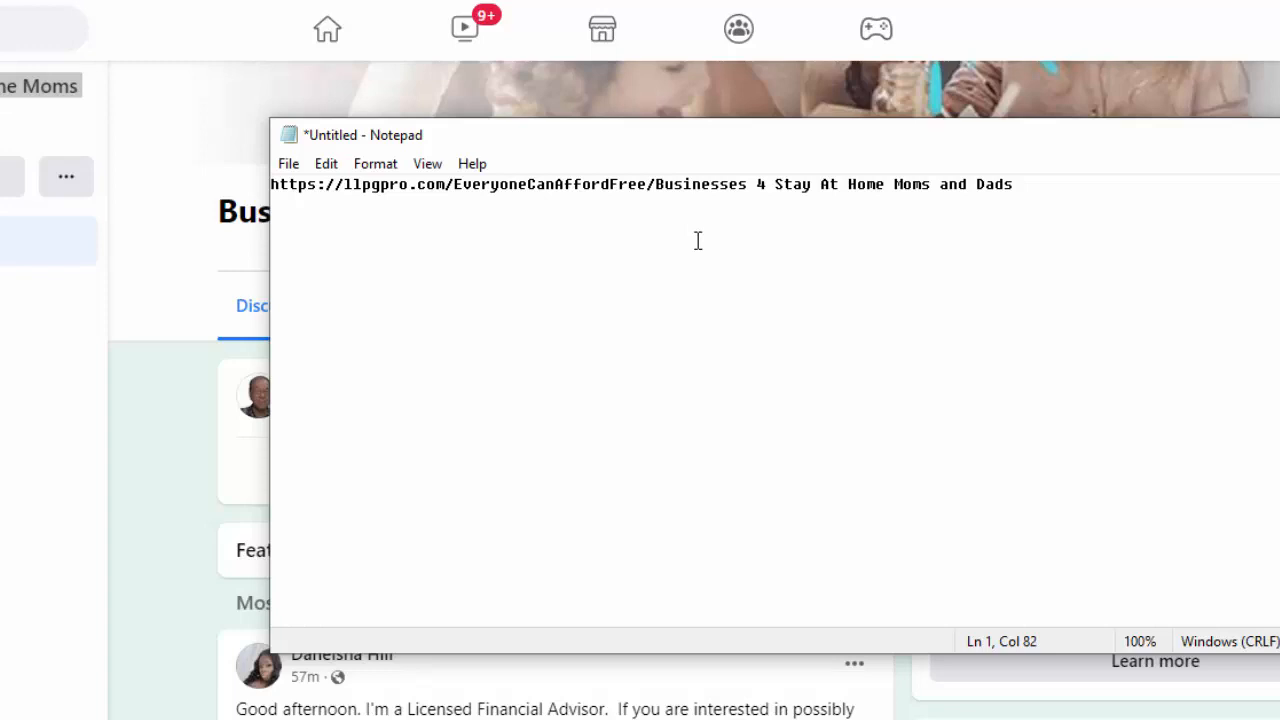
{"action": "left_click", "coordinate": [748, 185]}
{"action": "key", "text": "Delete"}
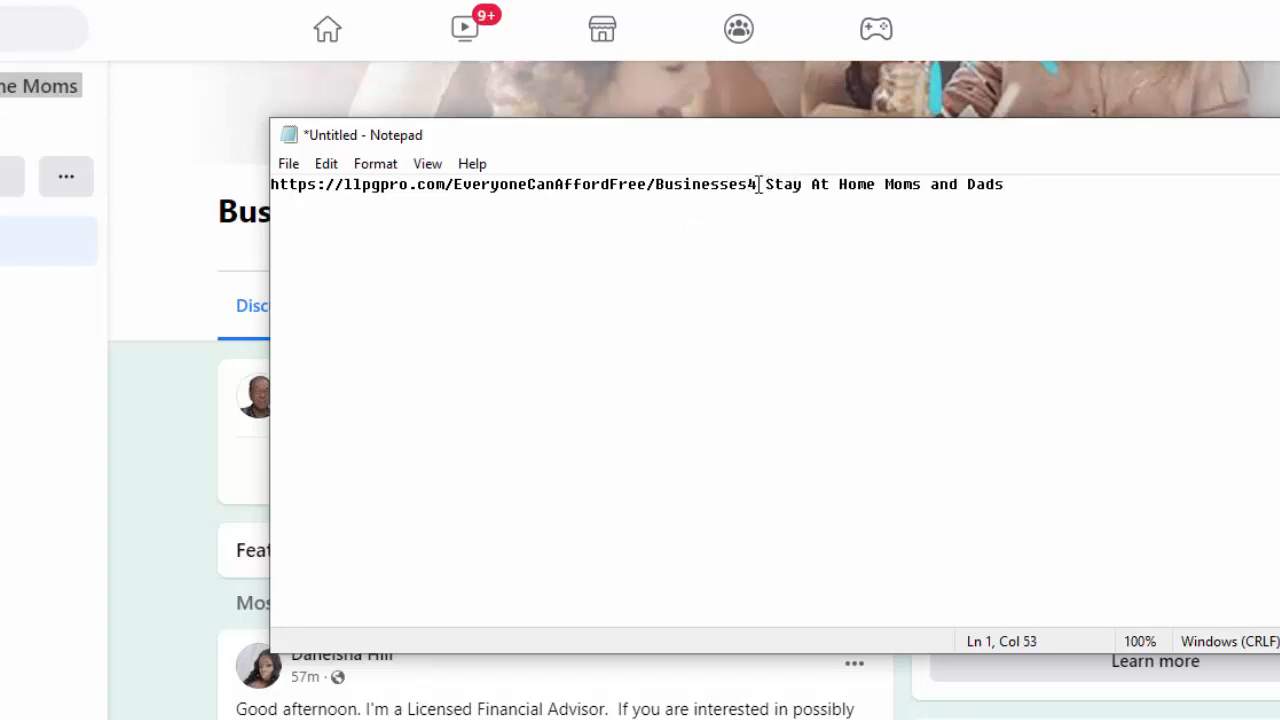
{"action": "left_click", "coordinate": [758, 185]}
{"action": "key", "text": "Delete"}
{"action": "left_click", "coordinate": [791, 185]}
{"action": "key", "text": "Delete"}
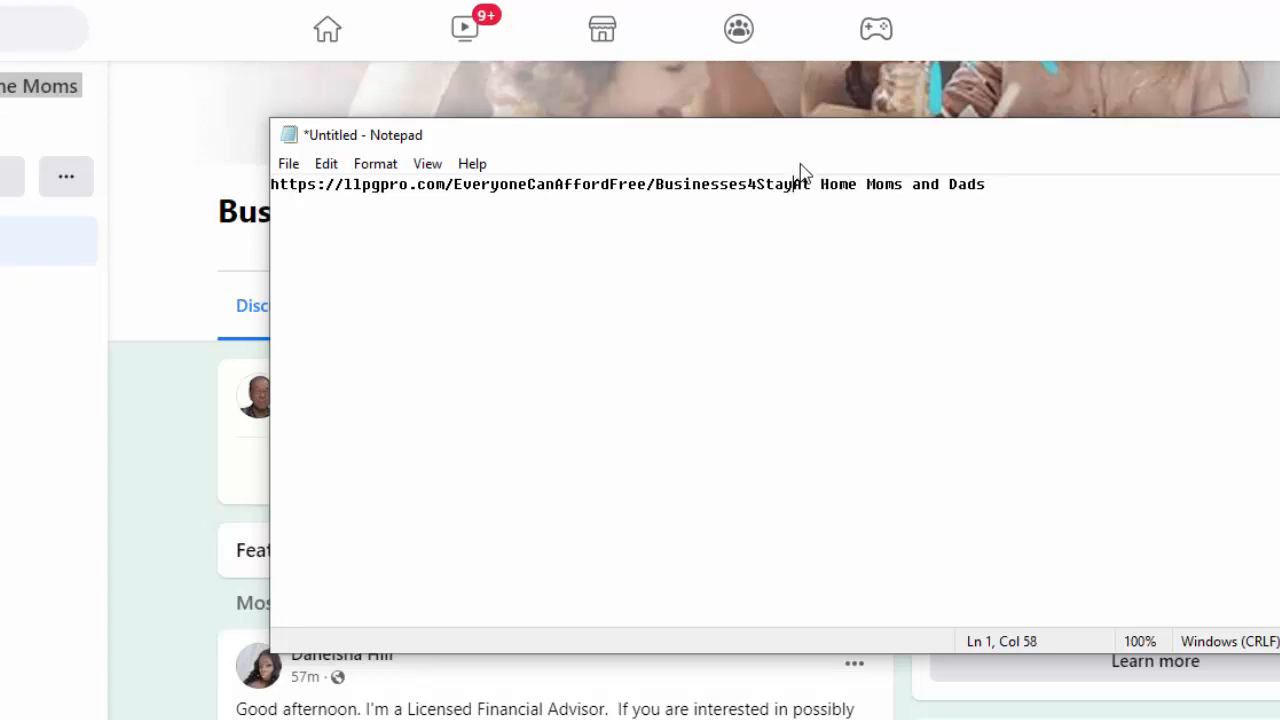
{"action": "left_click", "coordinate": [810, 188]}
{"action": "key", "text": "Delete"}
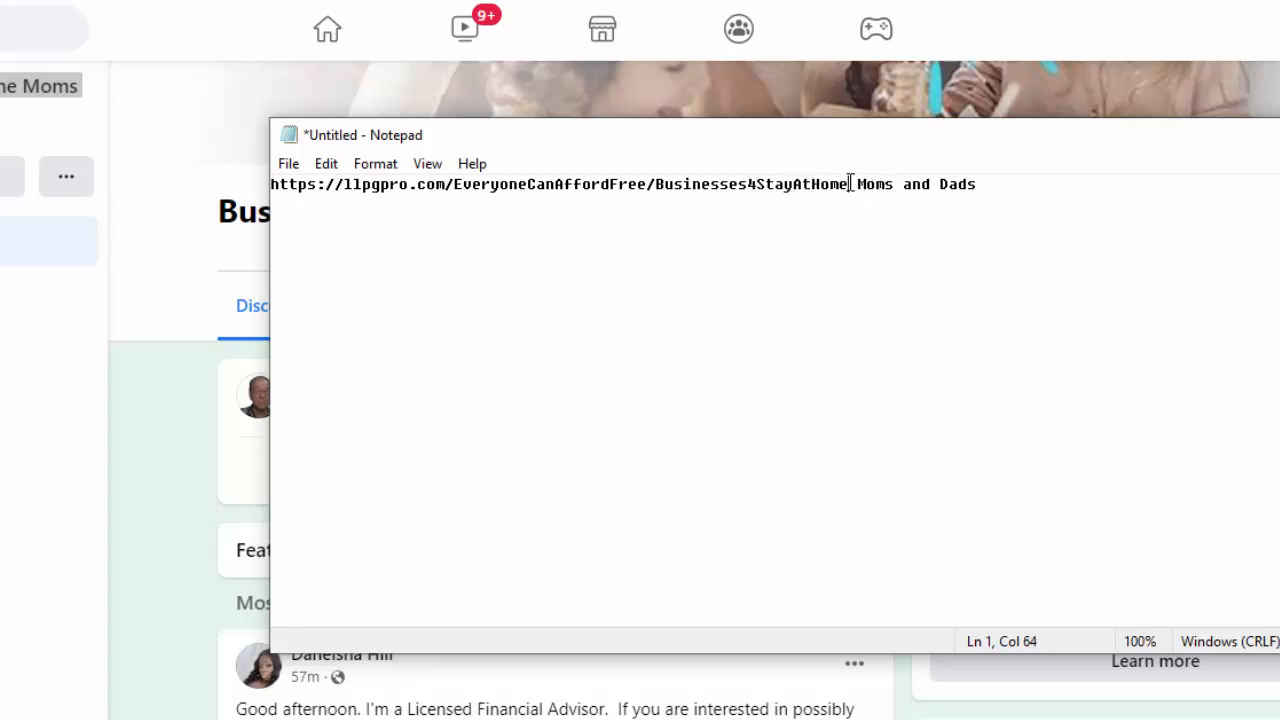
{"action": "key", "text": "Delete"}
{"action": "left_click", "coordinate": [886, 184]}
{"action": "key", "text": "Delete"}
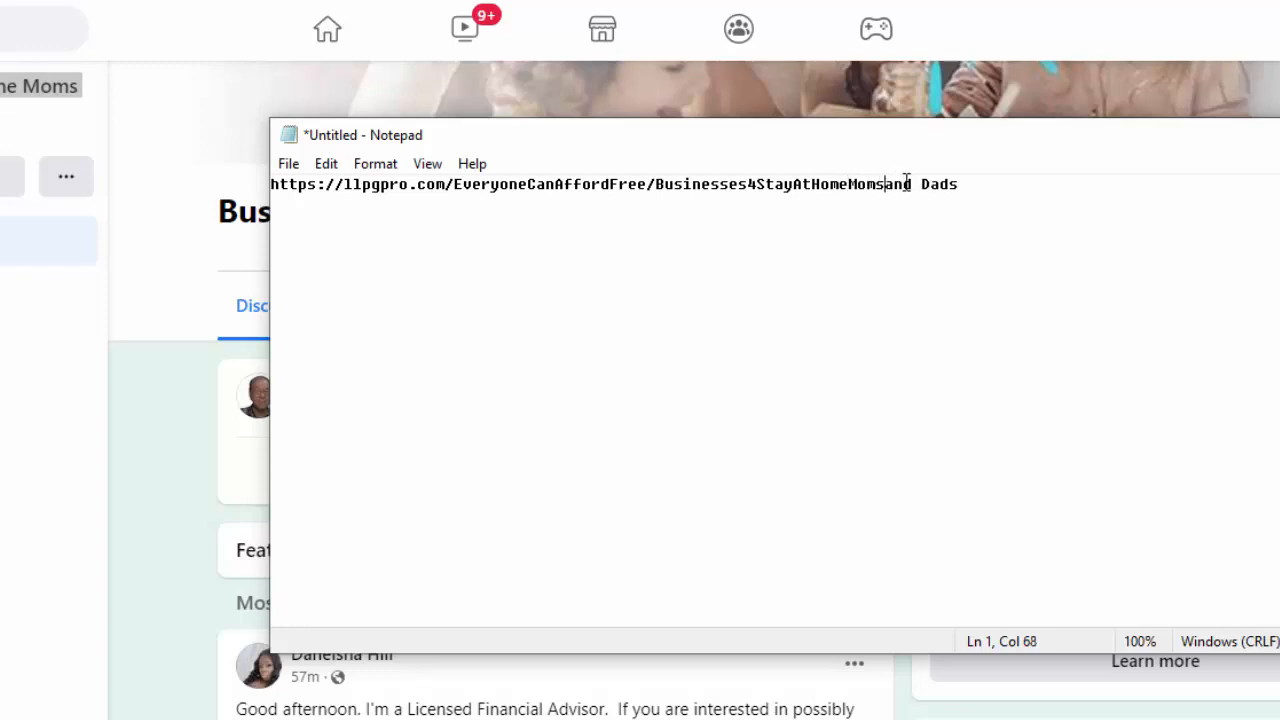
{"action": "left_click", "coordinate": [913, 184]}
{"action": "key", "text": "Delete"}
Copy the complete tracking link from Notepad and paste it on a new line under the heading in the Facebook draft post
{"action": "left_click_drag", "start_coordinate": [955, 185], "coordinate": [237, 181]}
{"action": "key", "text": "ctrl+c"}
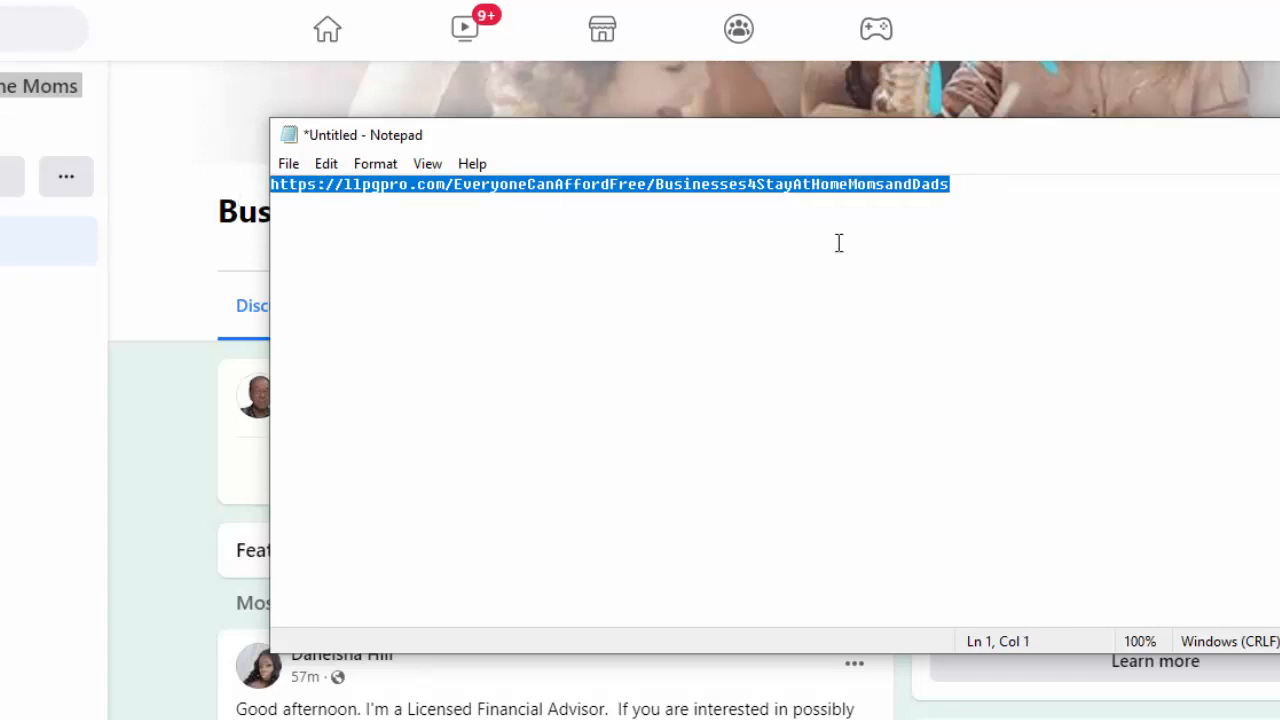
{"action": "left_click", "coordinate": [1279, 135]}
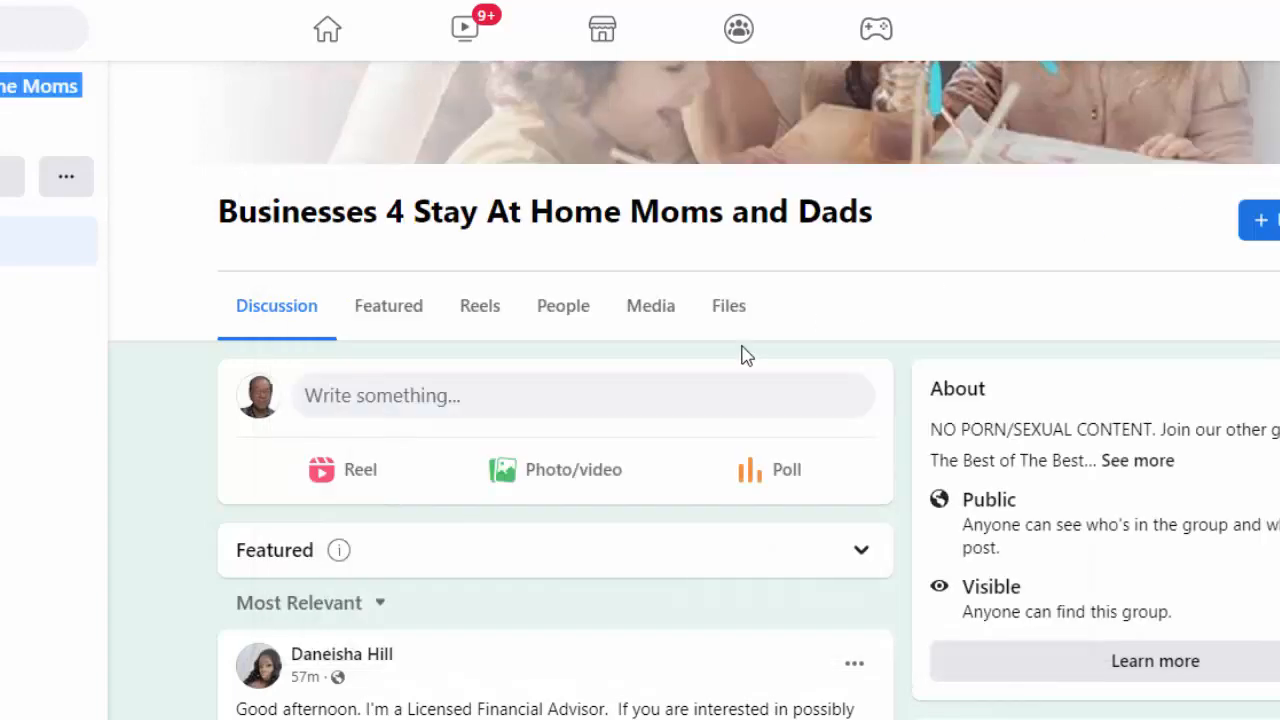
{"action": "left_click", "coordinate": [385, 400]}
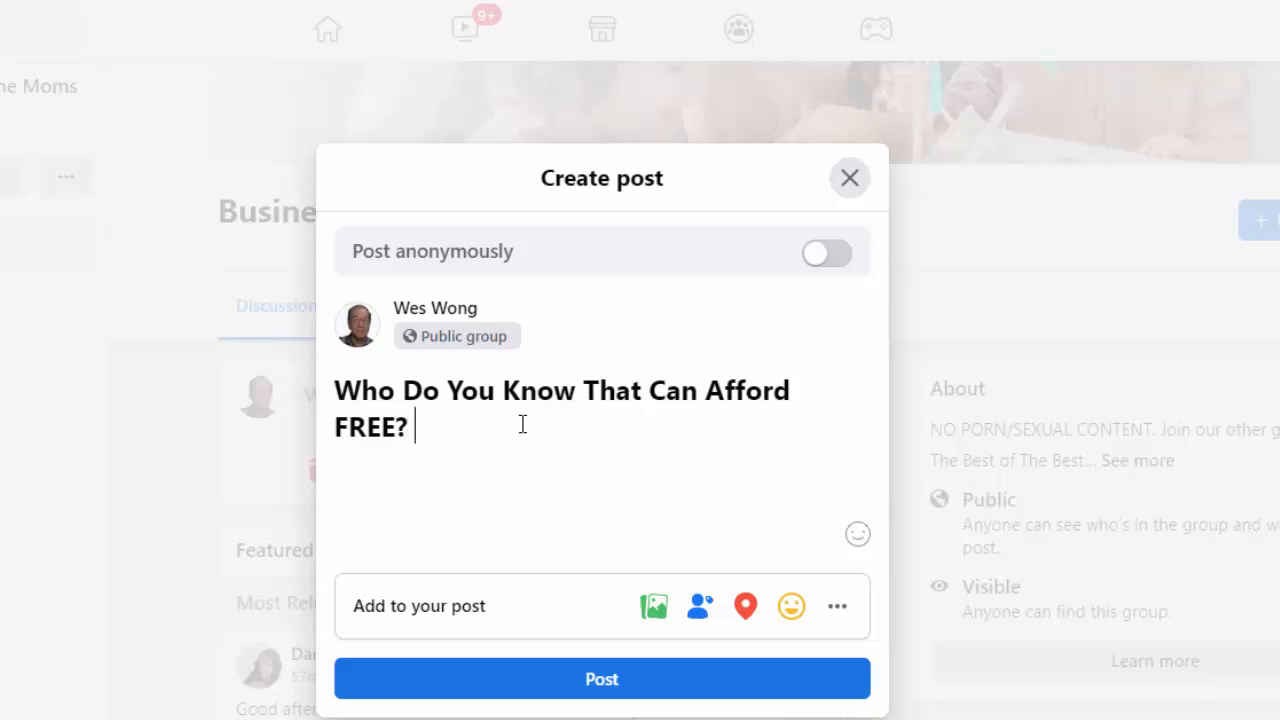
{"action": "key", "text": "Return"}
{"action": "key", "text": "ctrl+v"}
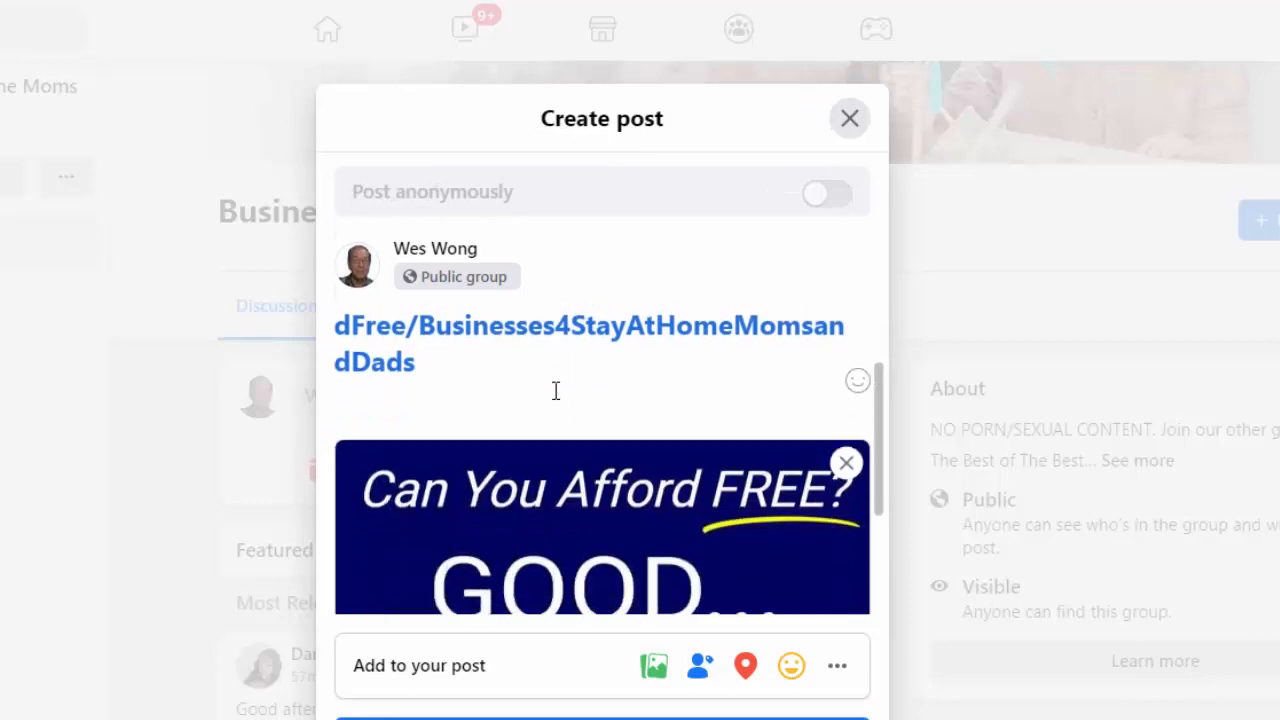
Check the link's preview card in the draft post and delete only the link text under the heading
{"action": "scroll", "coordinate": [556, 390], "scroll_direction": "down", "scroll_amount": 2}
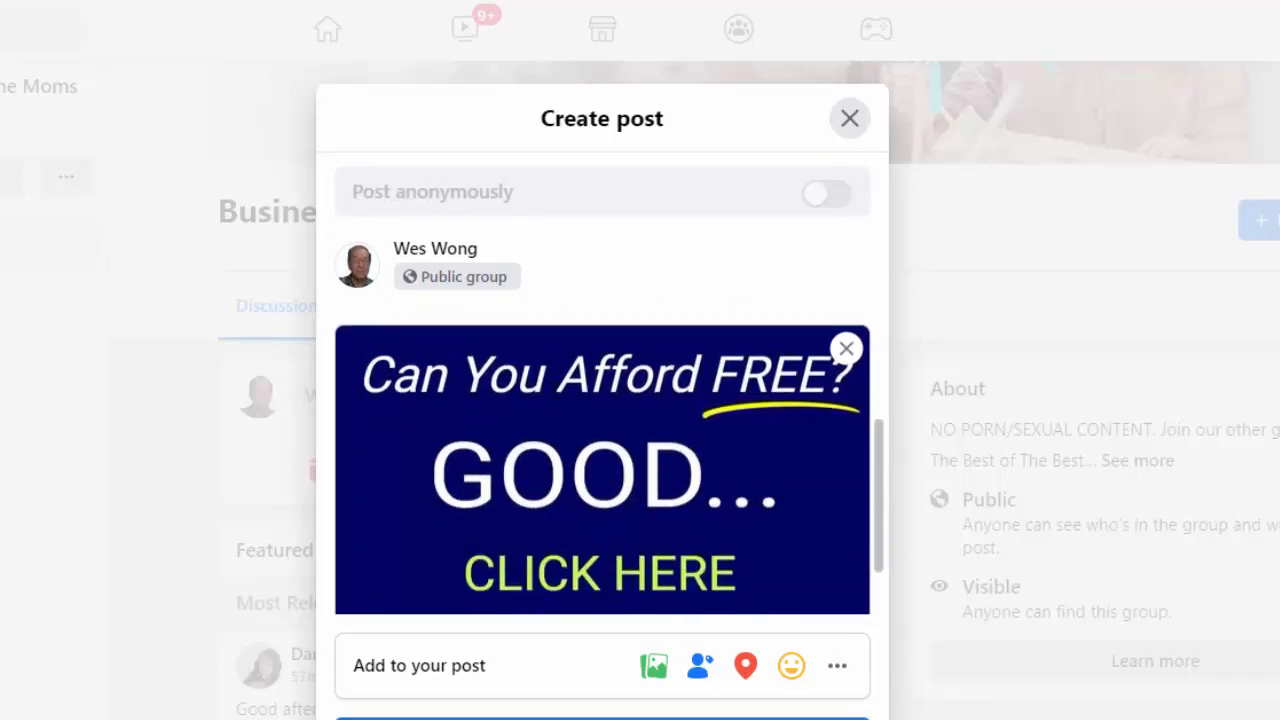
{"action": "scroll", "coordinate": [556, 398], "scroll_direction": "down", "scroll_amount": 1}
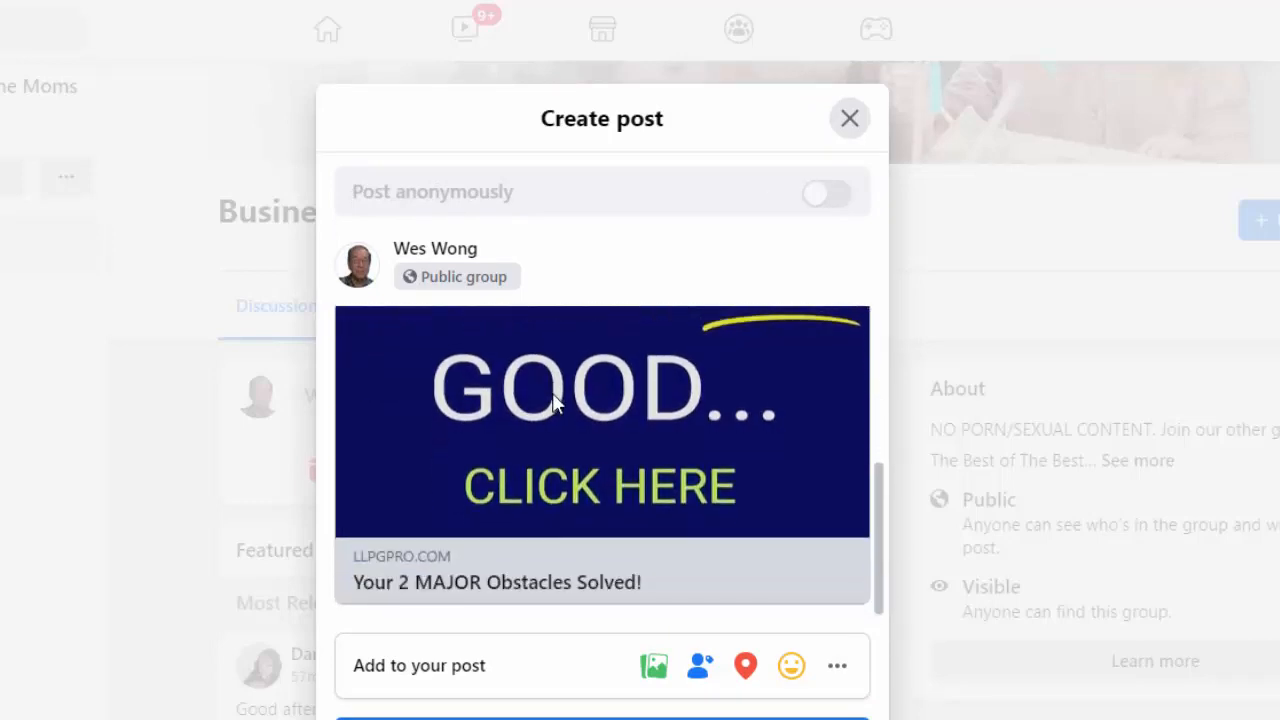
{"action": "scroll", "coordinate": [549, 466], "scroll_direction": "up", "scroll_amount": 3}
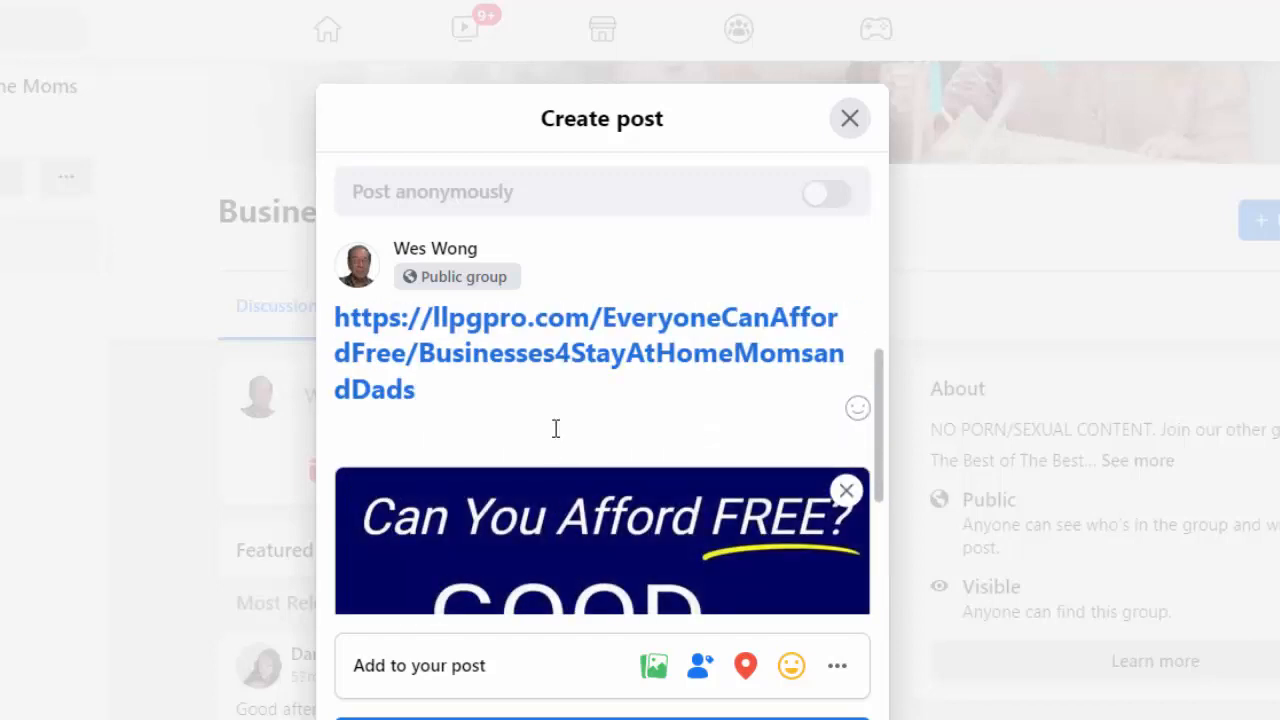
{"action": "scroll", "coordinate": [556, 429], "scroll_direction": "up", "scroll_amount": 1}
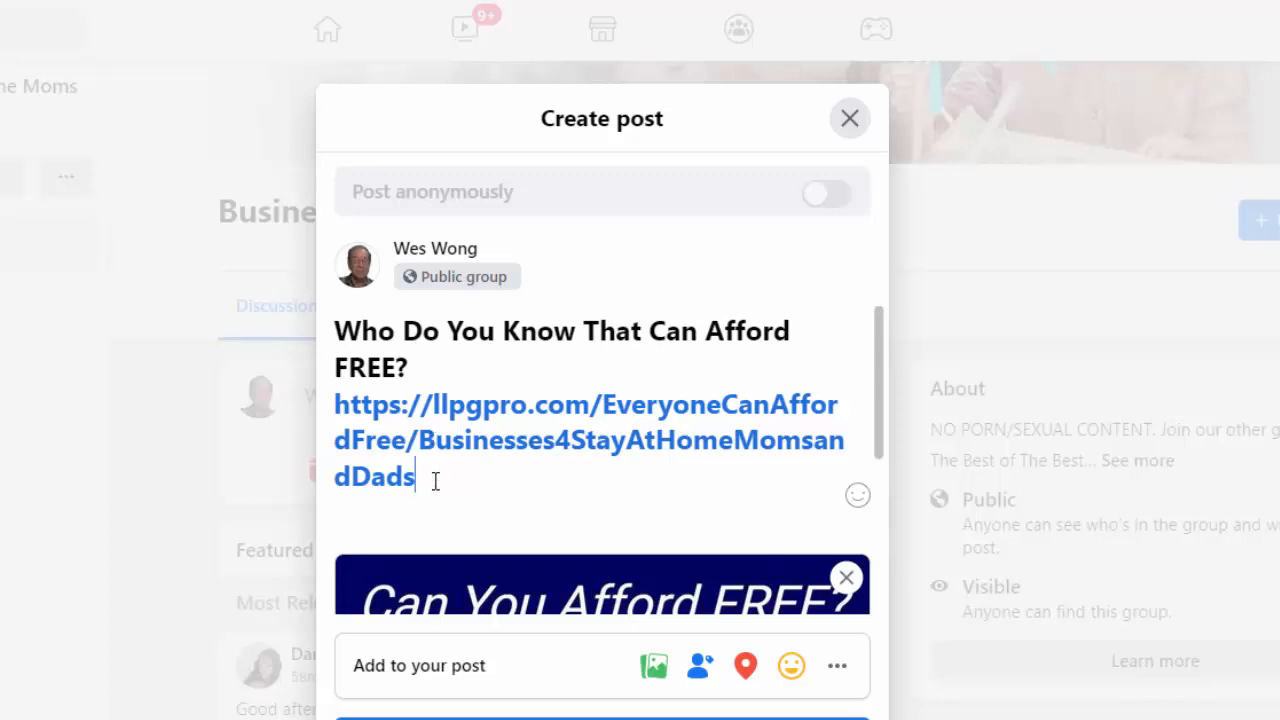
{"action": "left_click_drag", "start_coordinate": [433, 481], "coordinate": [338, 408]}
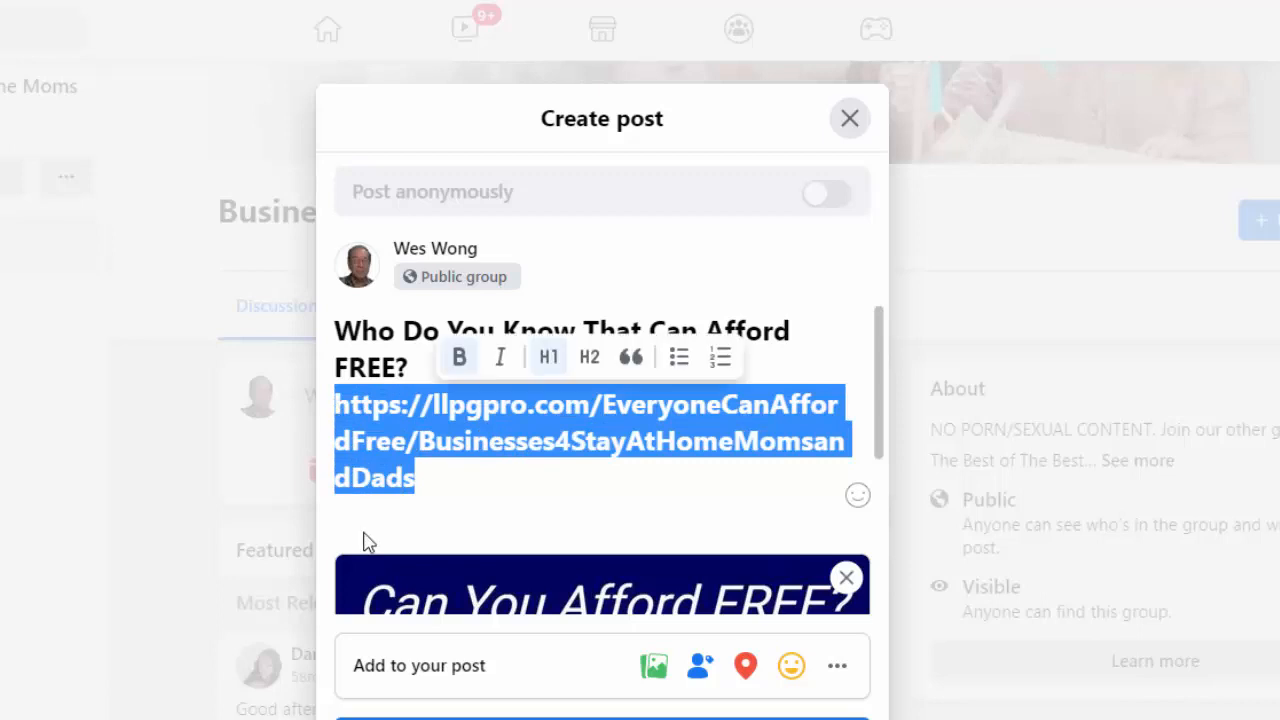
{"action": "key", "text": "BackSpace"}
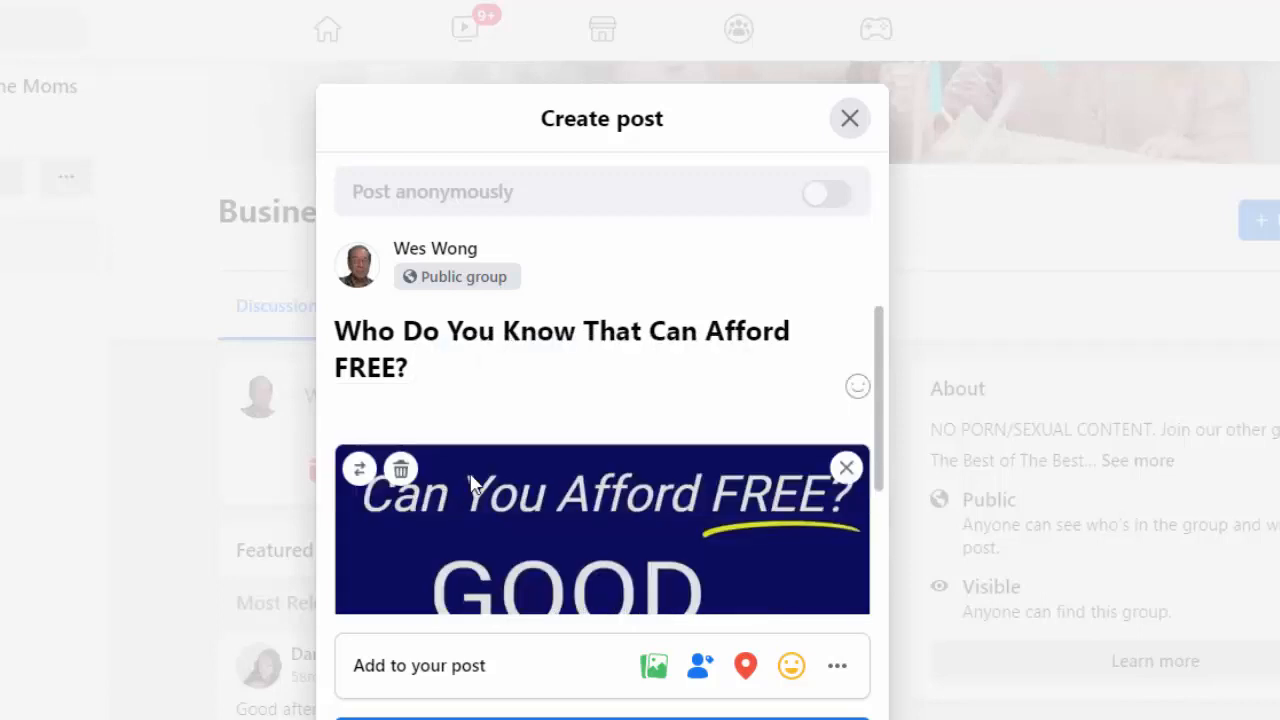
Publish the post with its preview card to the group and view it in the discussion feed
{"action": "scroll", "coordinate": [484, 457], "scroll_direction": "down", "scroll_amount": 1}
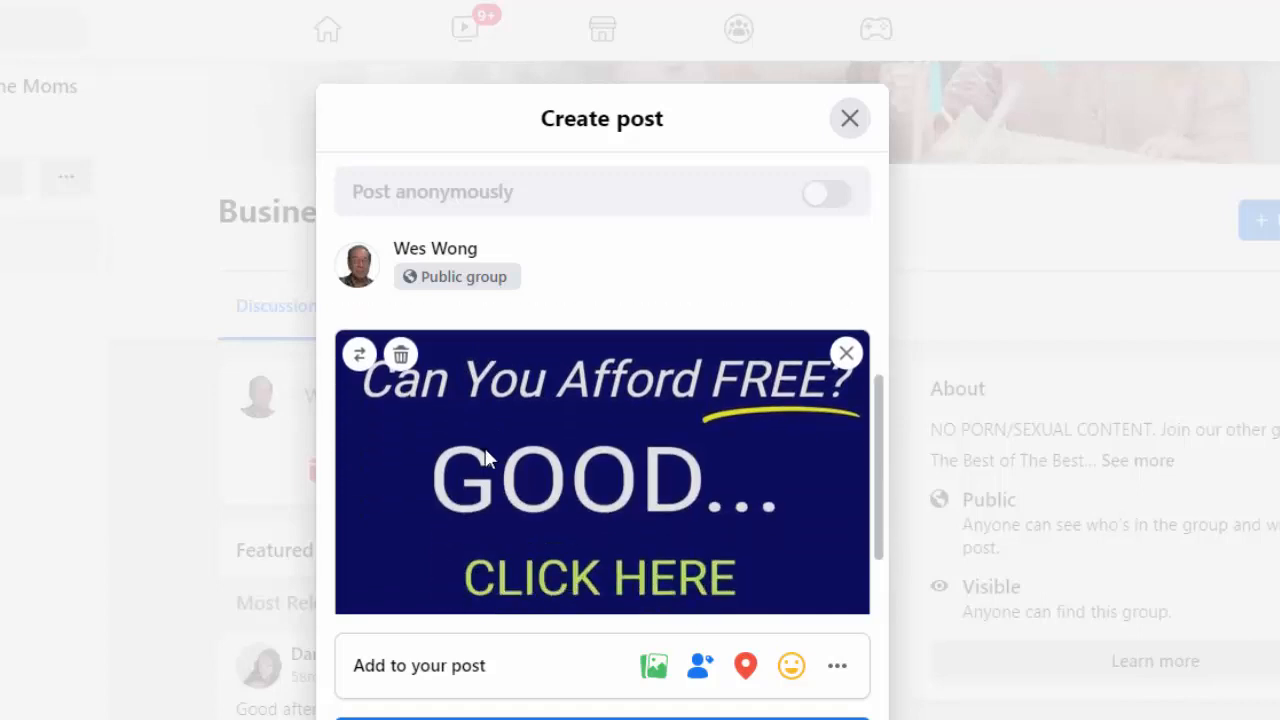
{"action": "scroll", "coordinate": [484, 457], "scroll_direction": "down", "scroll_amount": 1}
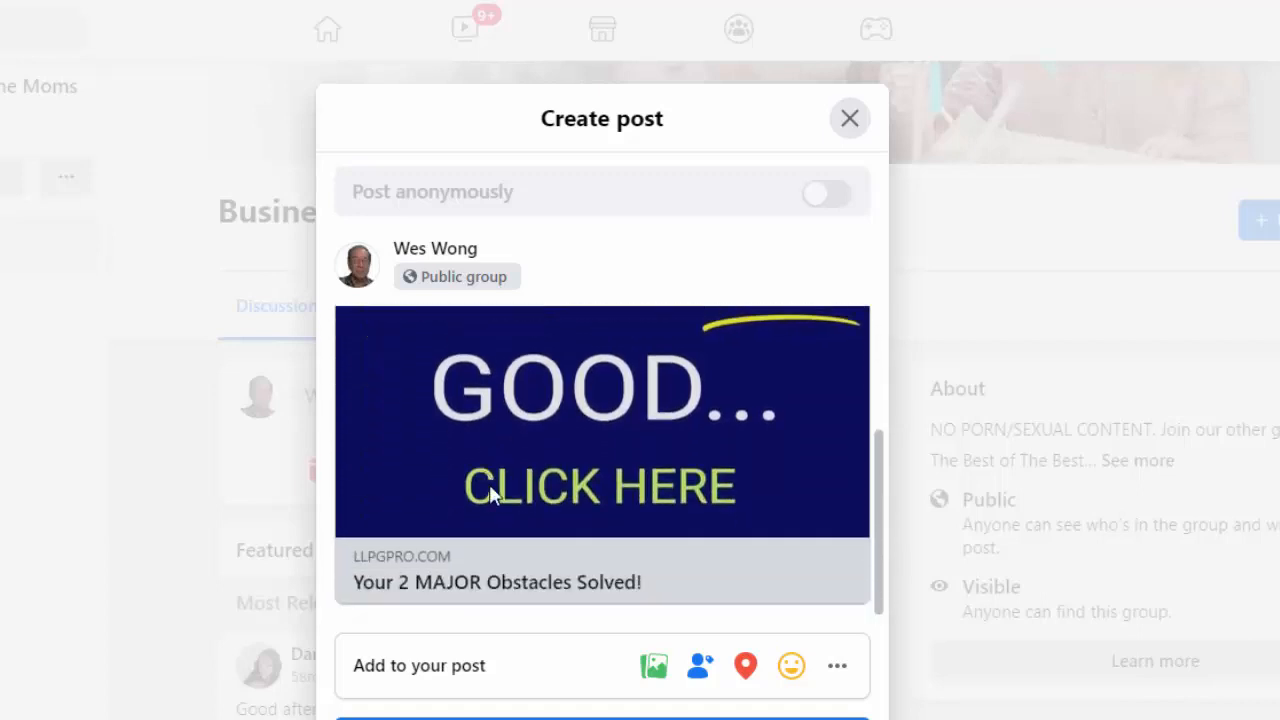
{"action": "left_click", "coordinate": [625, 718]}
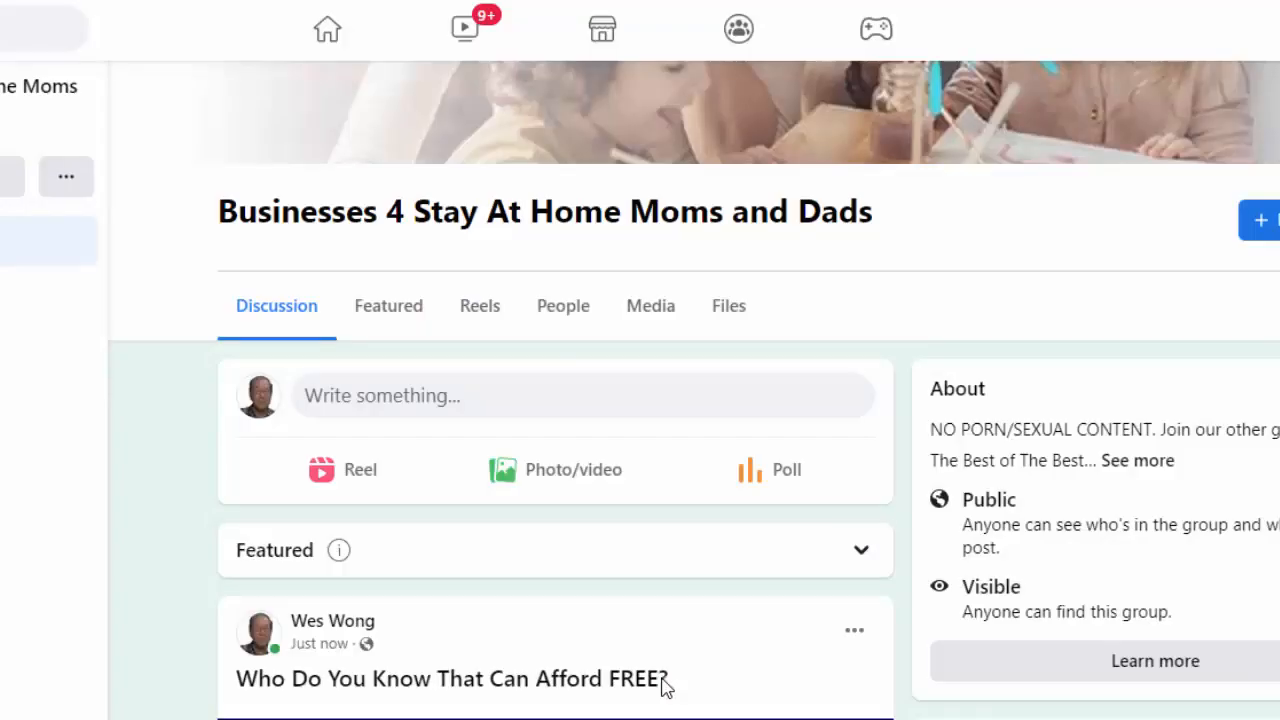
{"action": "scroll", "coordinate": [697, 603], "scroll_direction": "down", "scroll_amount": 2}
{"action": "scroll", "coordinate": [708, 585], "scroll_direction": "down", "scroll_amount": 3}
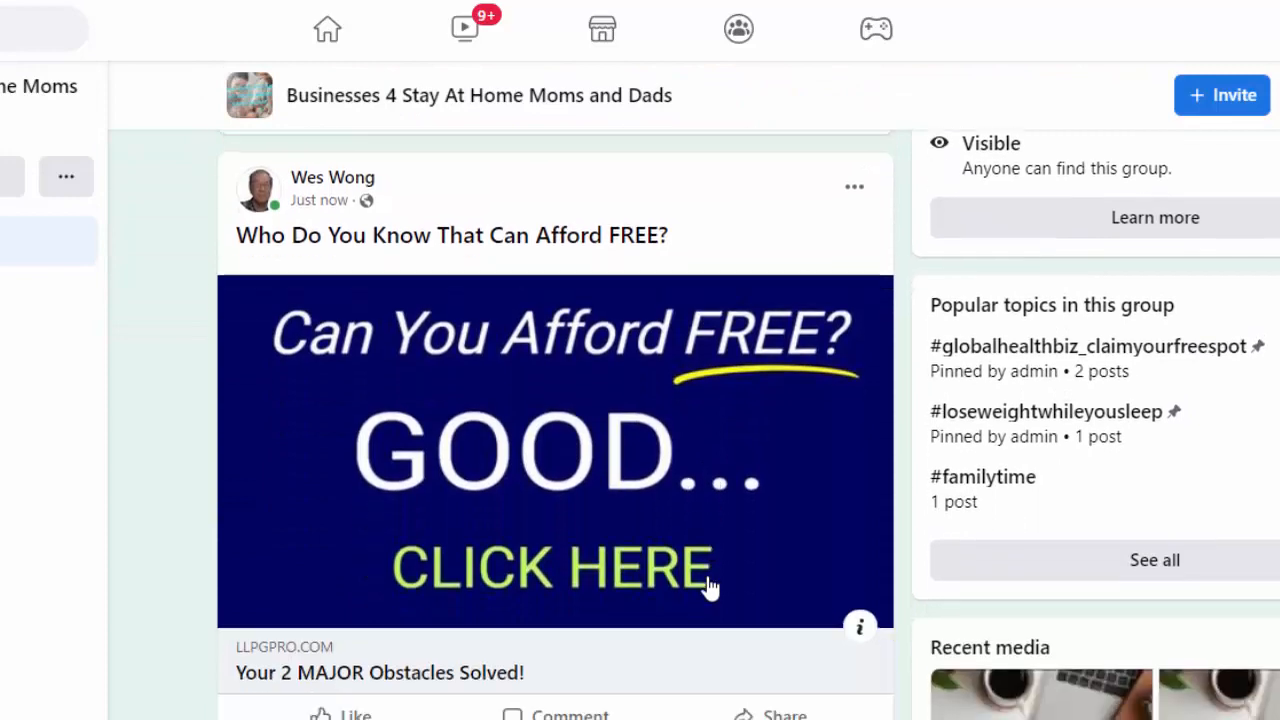
Review the published post and its preview card, and compare them with other members' posts in the group's discussion feed
{"action": "scroll", "coordinate": [668, 565], "scroll_direction": "down", "scroll_amount": 2}
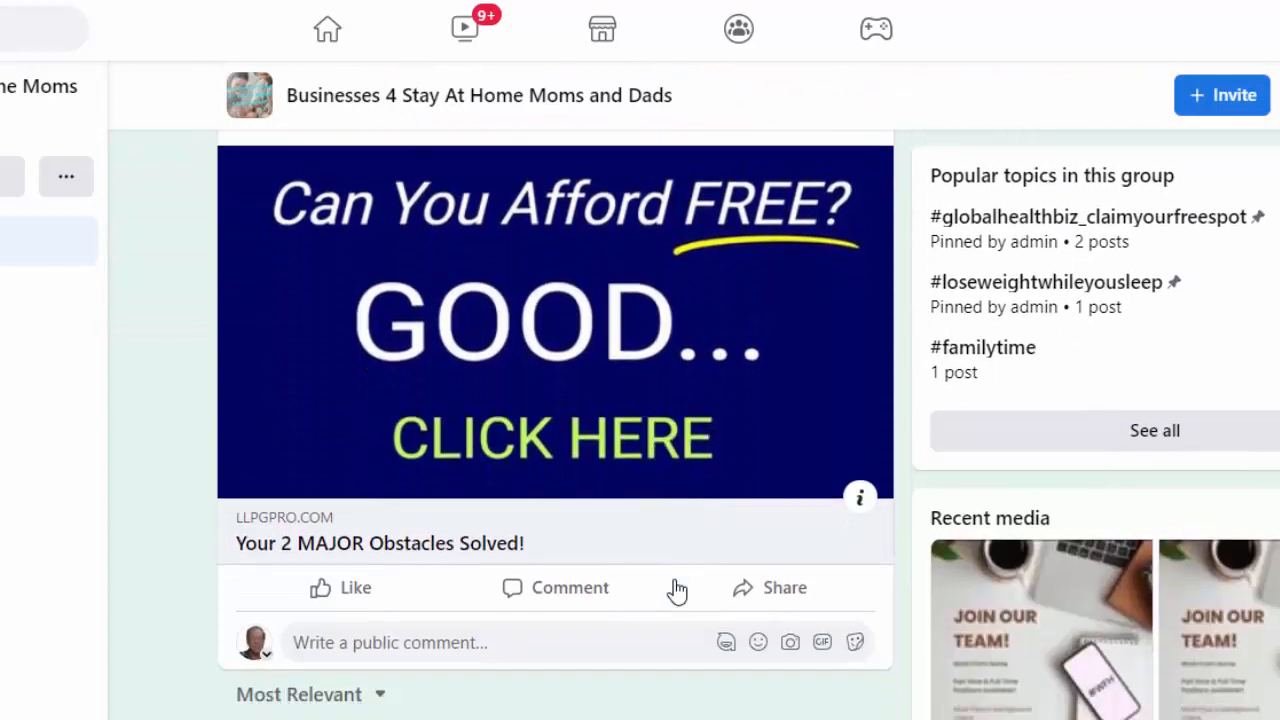
{"action": "scroll", "coordinate": [676, 591], "scroll_direction": "up", "scroll_amount": 2}
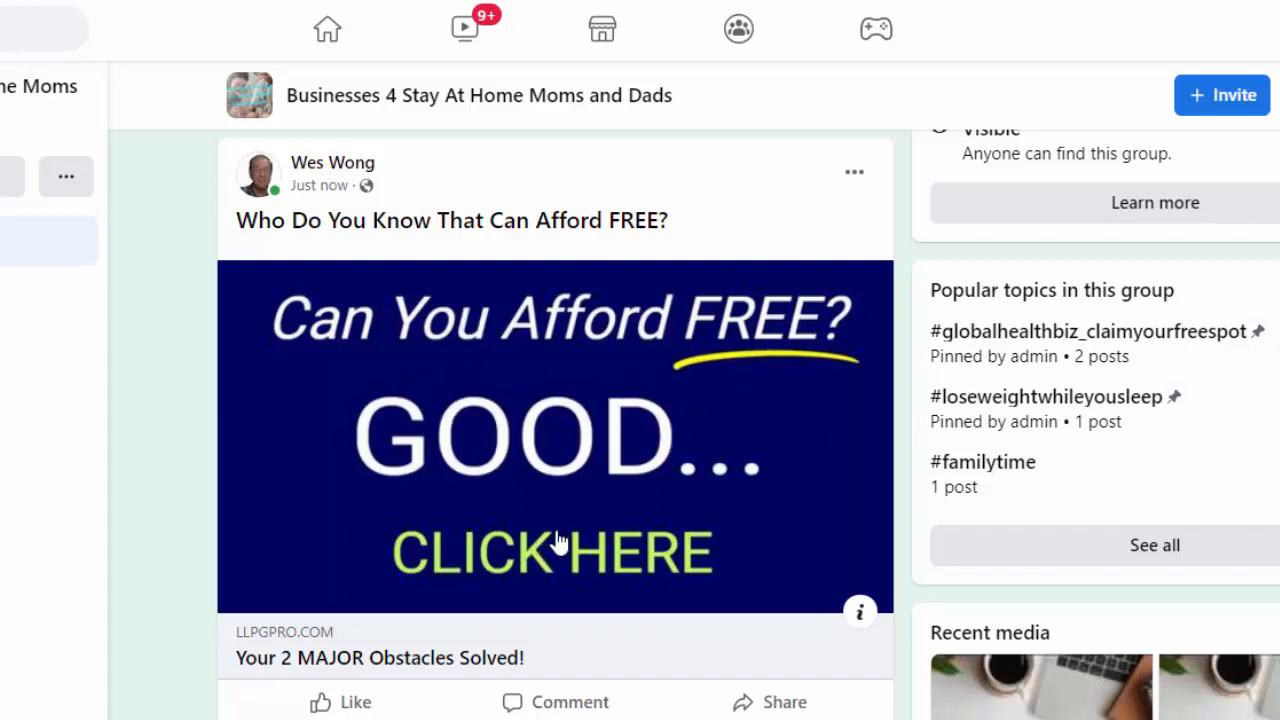
{"action": "scroll", "coordinate": [563, 543], "scroll_direction": "down", "scroll_amount": 1}
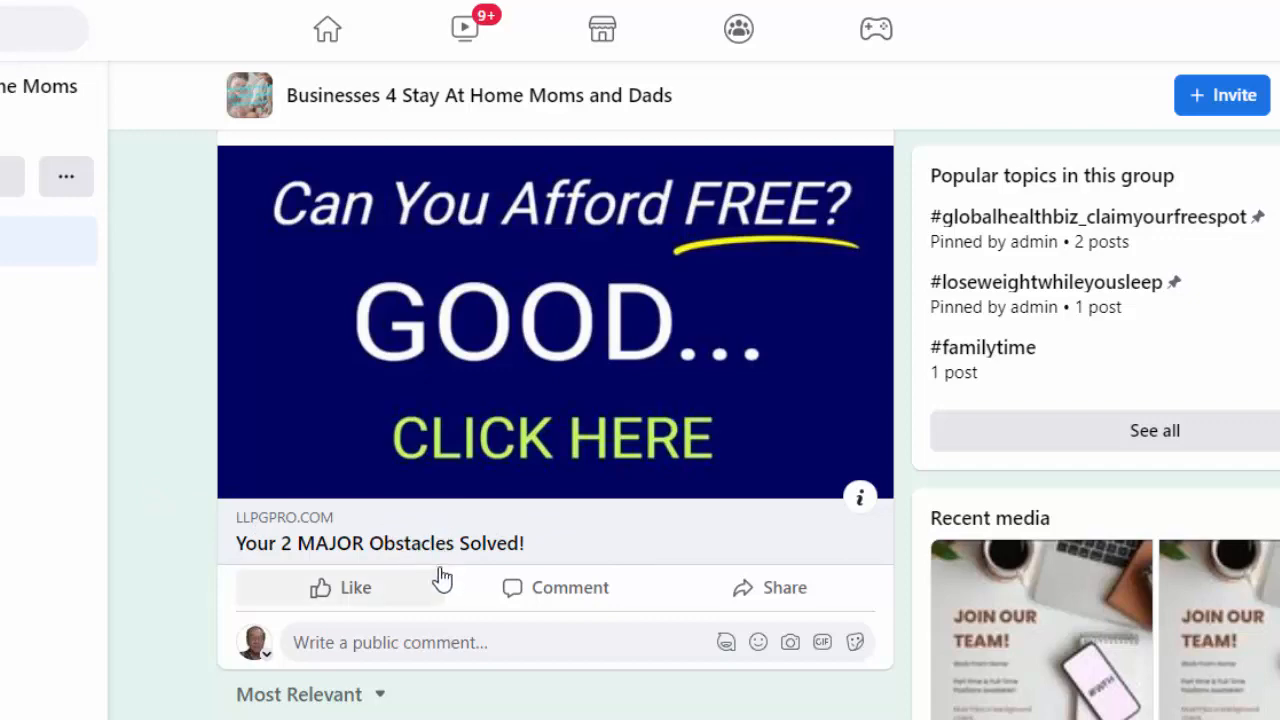
{"action": "mouse_move", "coordinate": [443, 580]}
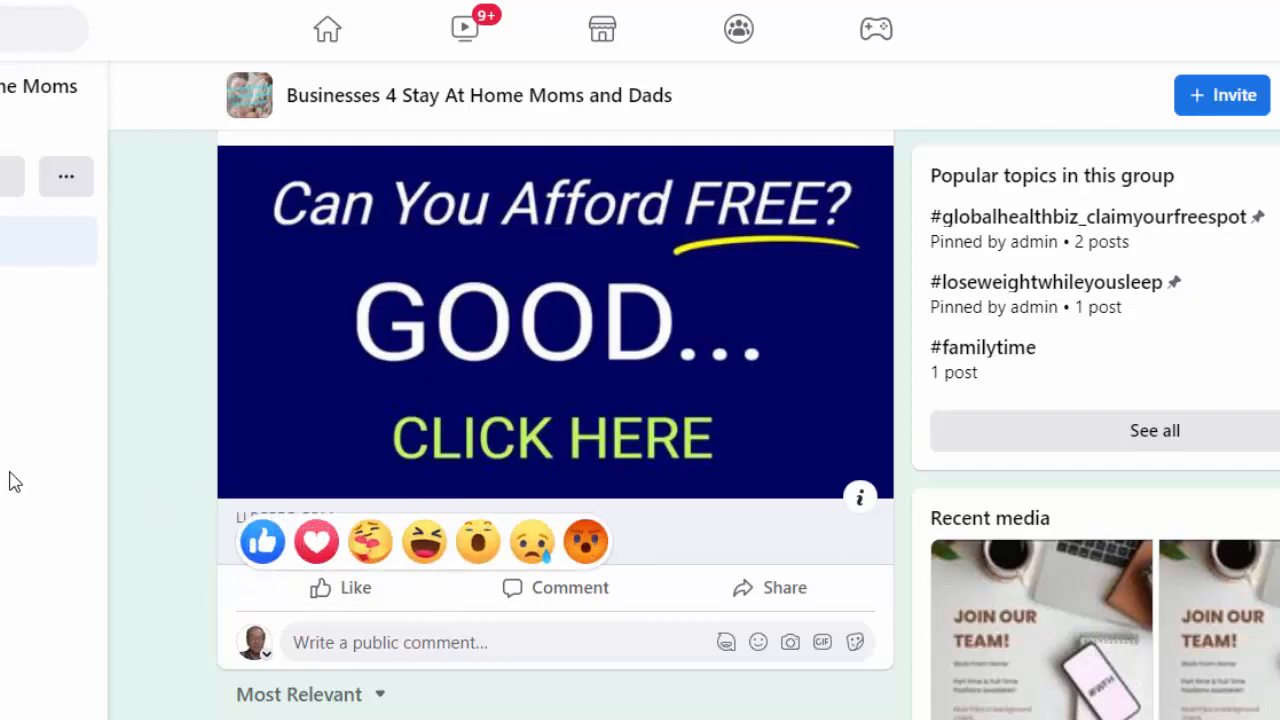
{"action": "scroll", "coordinate": [243, 371], "scroll_direction": "down", "scroll_amount": 9}
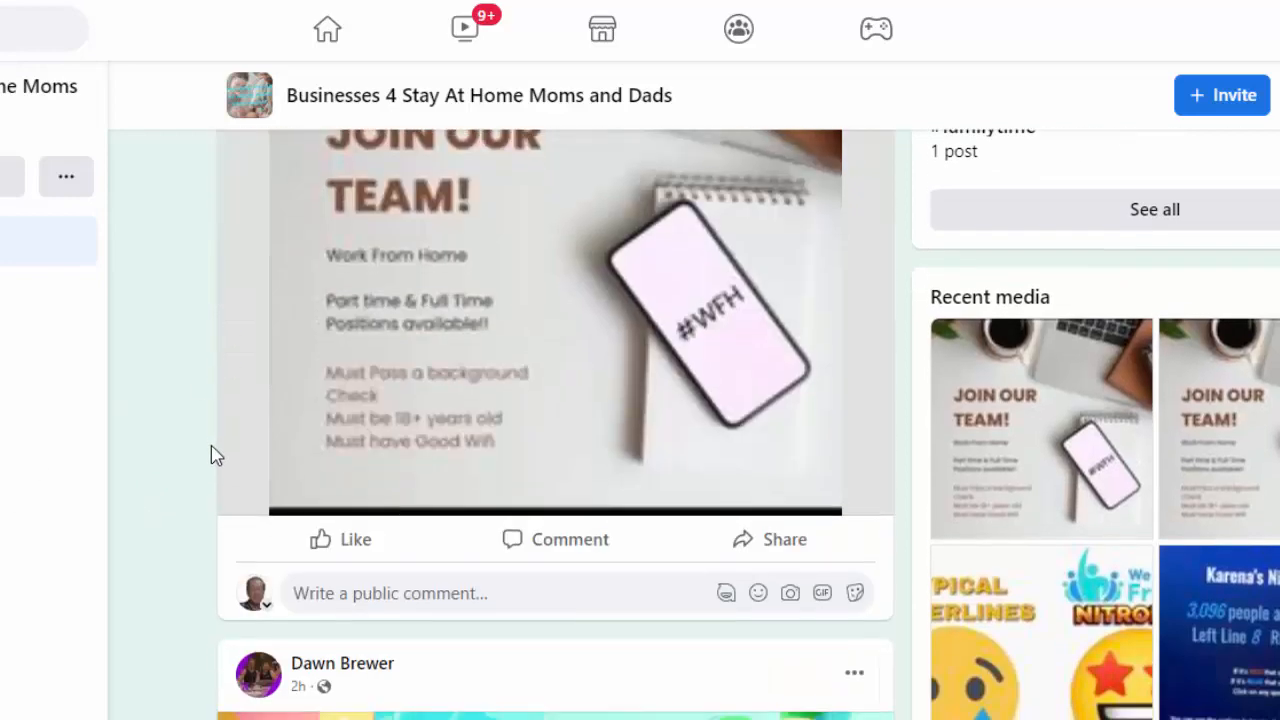
{"action": "scroll", "coordinate": [210, 455], "scroll_direction": "down", "scroll_amount": 13}
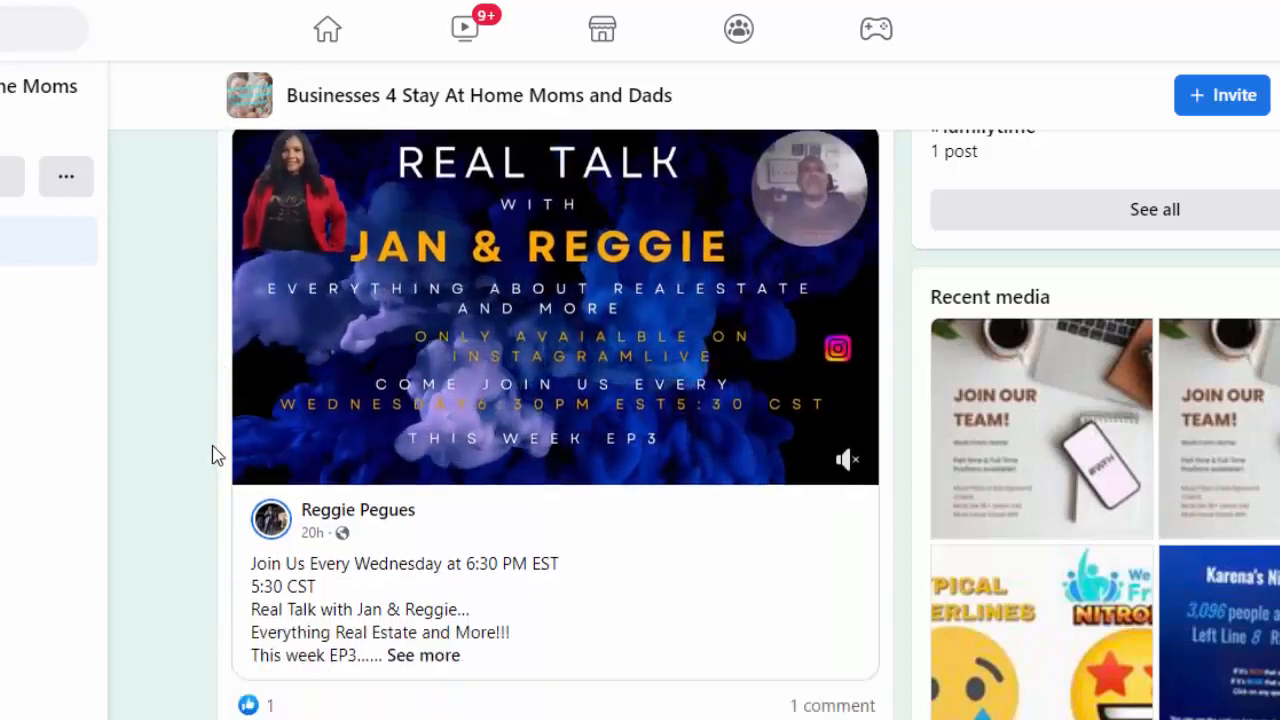
{"action": "scroll", "coordinate": [212, 455], "scroll_direction": "down", "scroll_amount": 15}
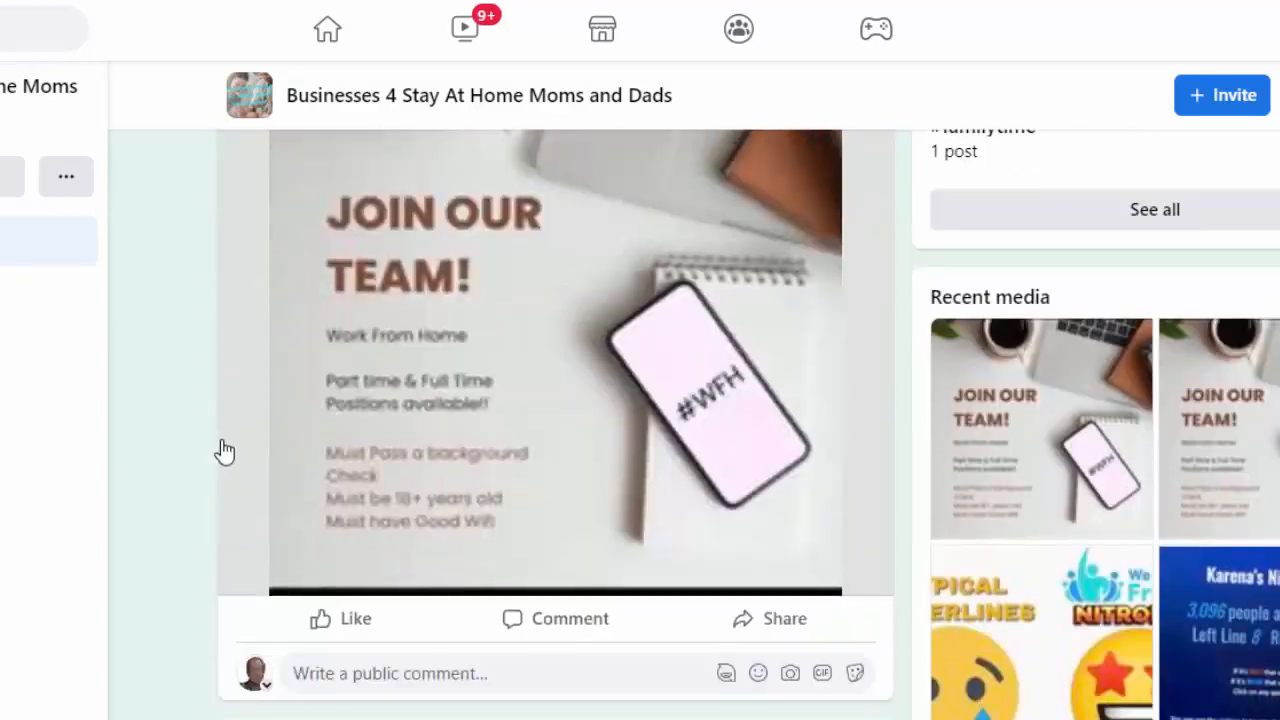
{"action": "scroll", "coordinate": [220, 450], "scroll_direction": "down", "scroll_amount": 5}
{"action": "scroll", "coordinate": [220, 450], "scroll_direction": "up", "scroll_amount": 1}
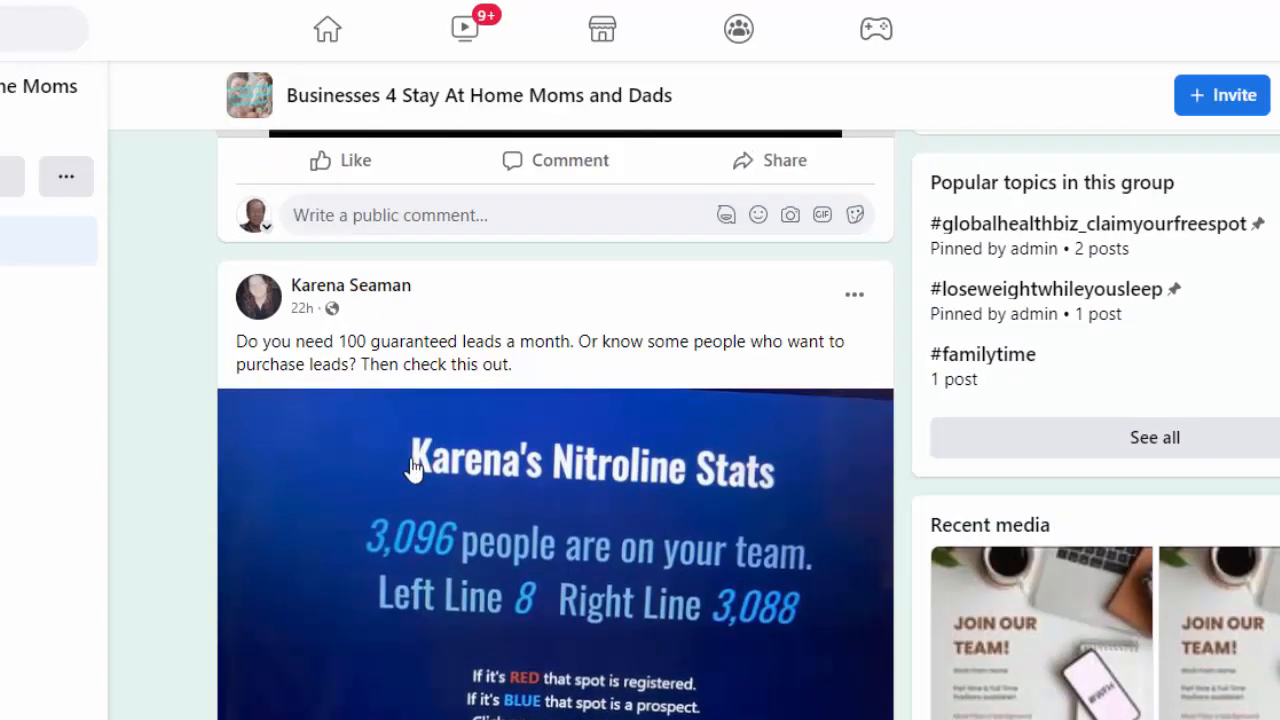
{"action": "scroll", "coordinate": [550, 506], "scroll_direction": "down", "scroll_amount": 1}
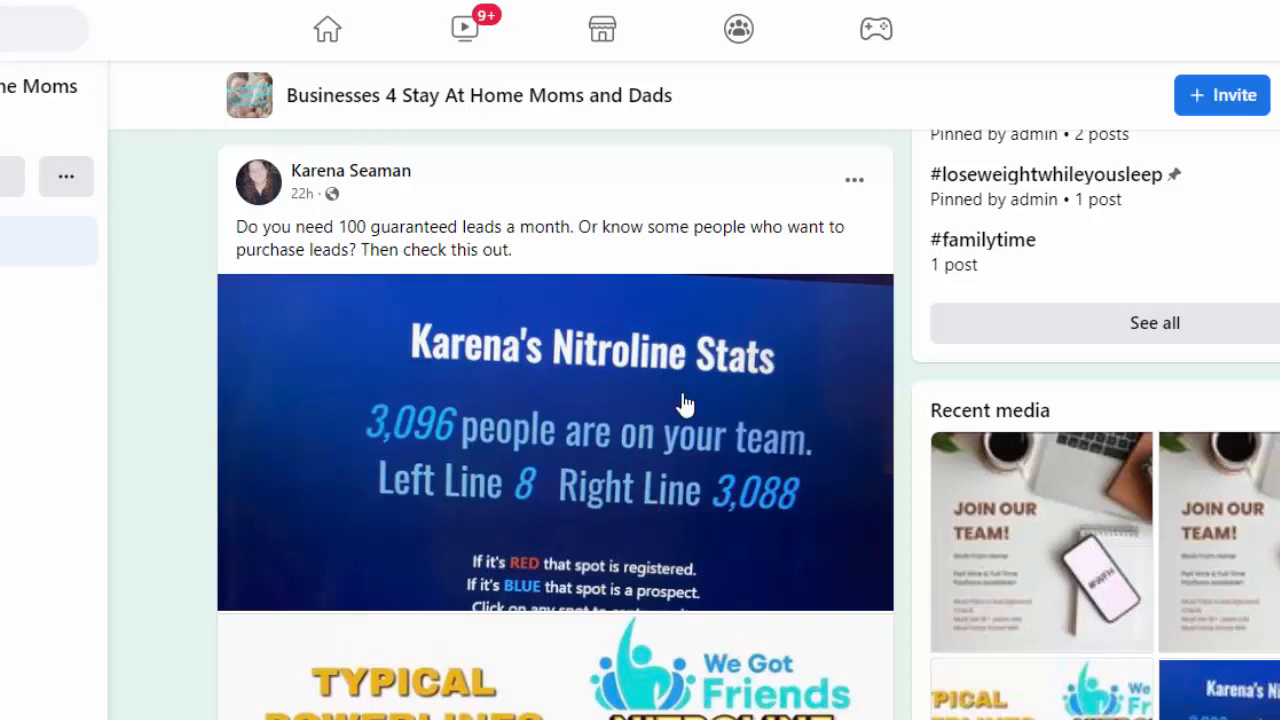
{"action": "scroll", "coordinate": [668, 428], "scroll_direction": "down", "scroll_amount": 1}
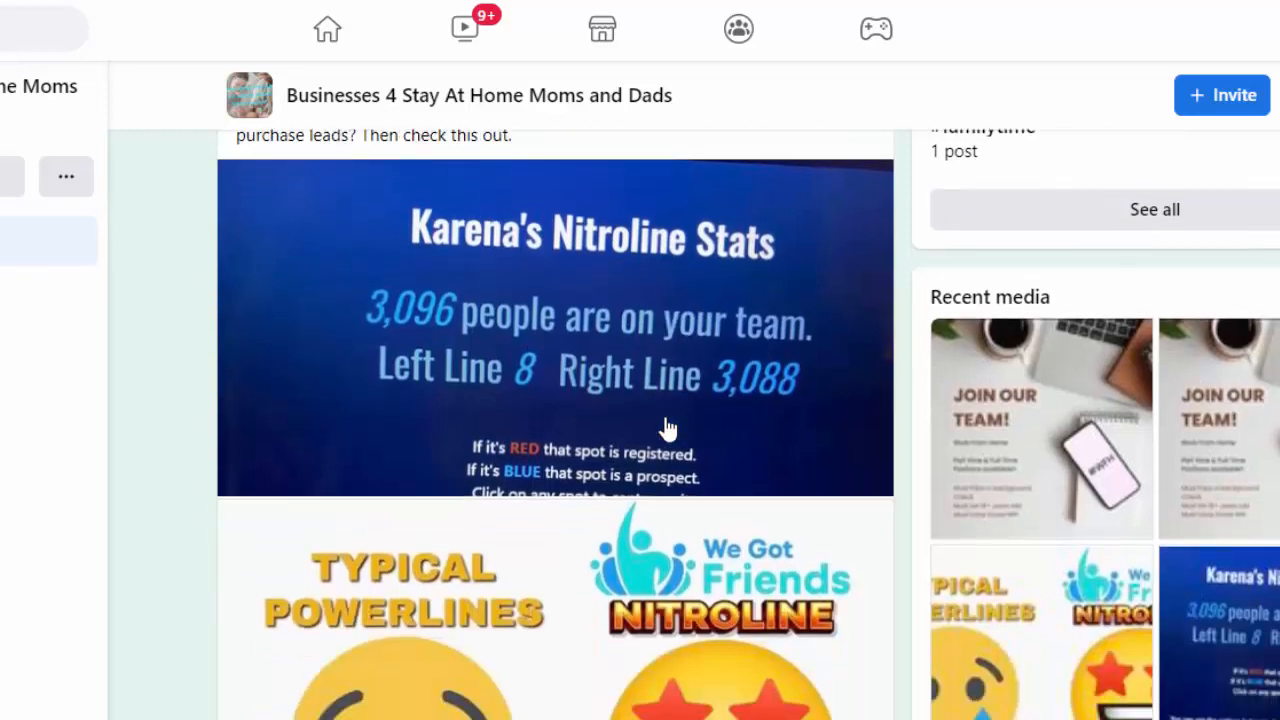
{"action": "scroll", "coordinate": [668, 428], "scroll_direction": "down", "scroll_amount": 6}
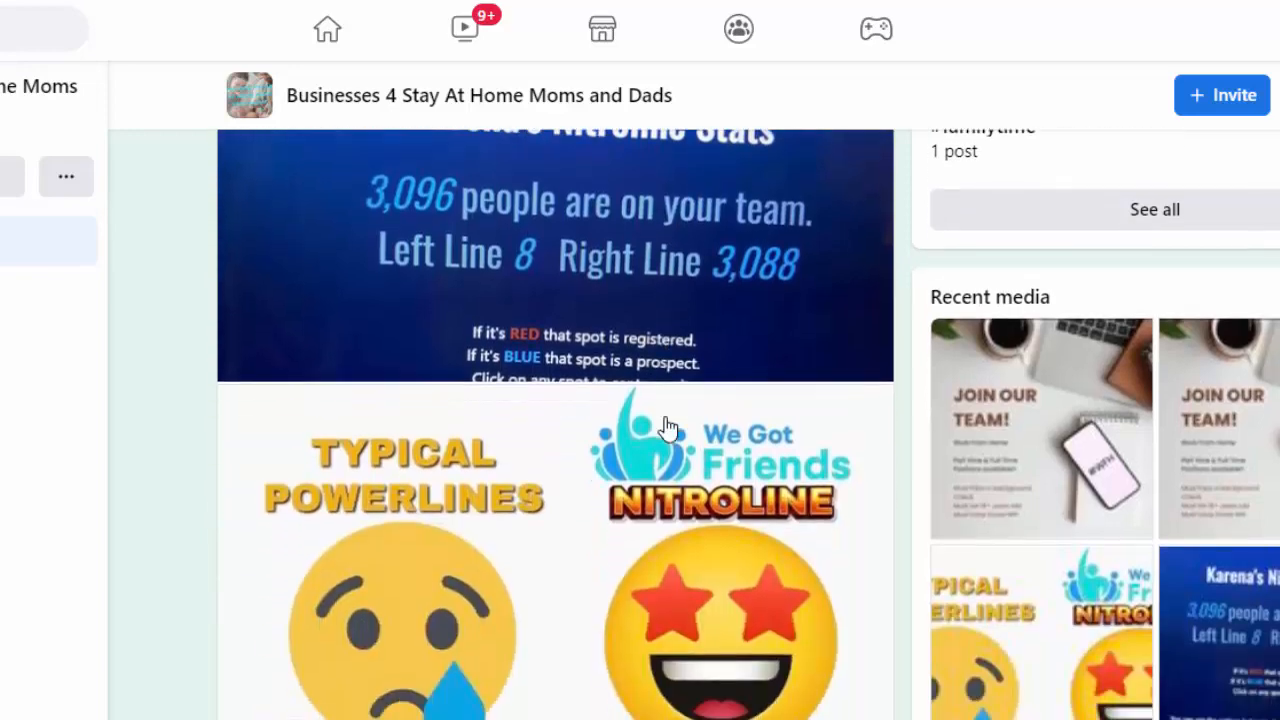
{"action": "scroll", "coordinate": [655, 440], "scroll_direction": "down", "scroll_amount": 15}
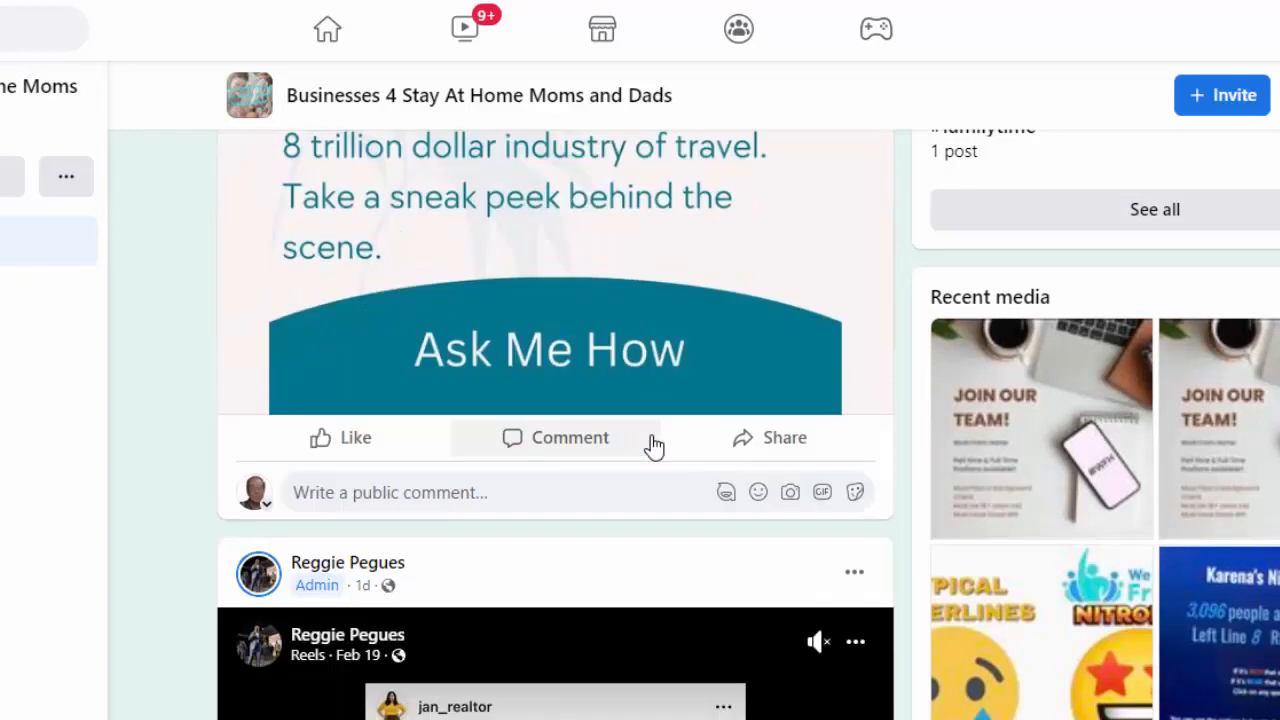
{"action": "scroll", "coordinate": [655, 443], "scroll_direction": "down", "scroll_amount": 3}
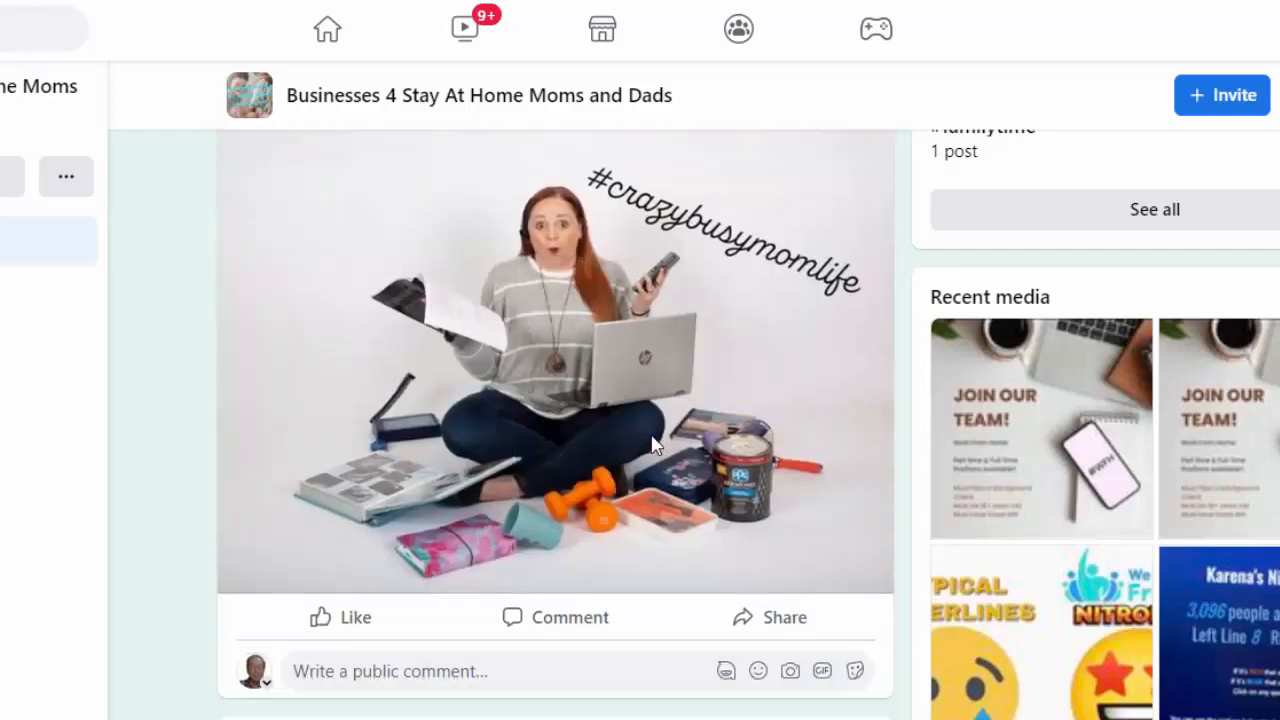
{"action": "scroll", "coordinate": [655, 443], "scroll_direction": "up", "scroll_amount": 2}
{"action": "scroll", "coordinate": [655, 443], "scroll_direction": "down", "scroll_amount": 7}
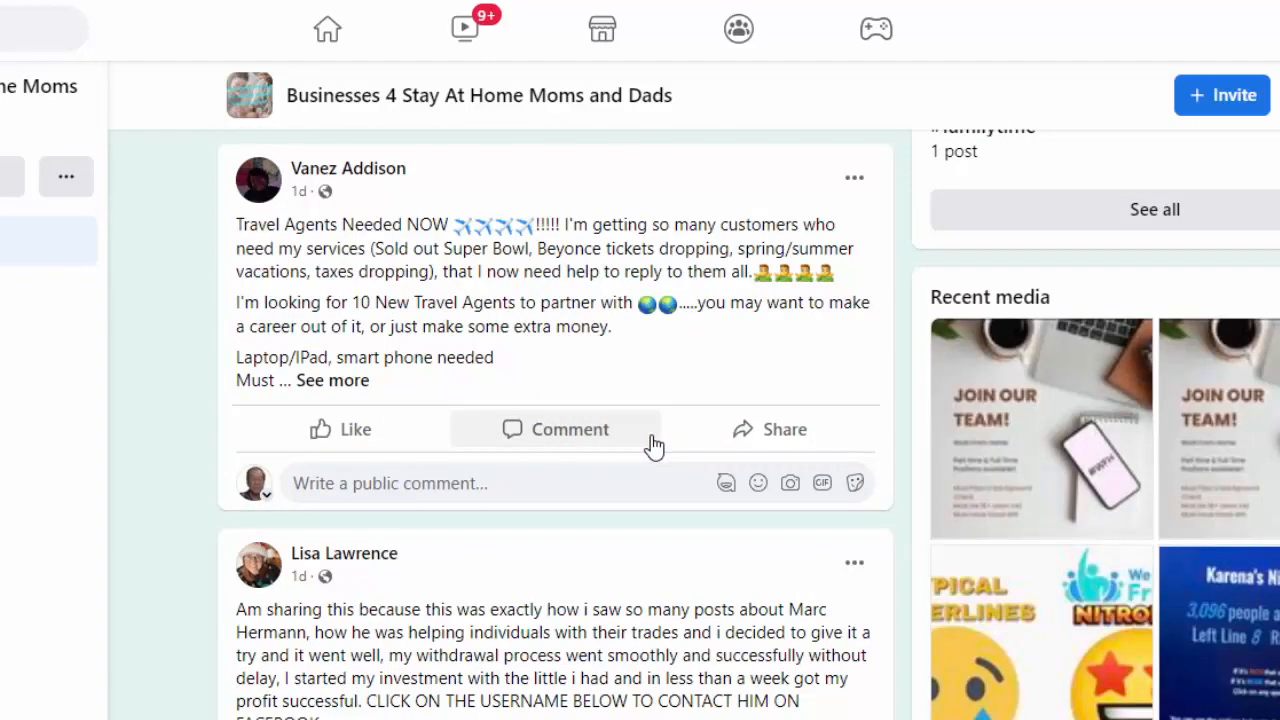
{"action": "scroll", "coordinate": [652, 445], "scroll_direction": "down", "scroll_amount": 7}
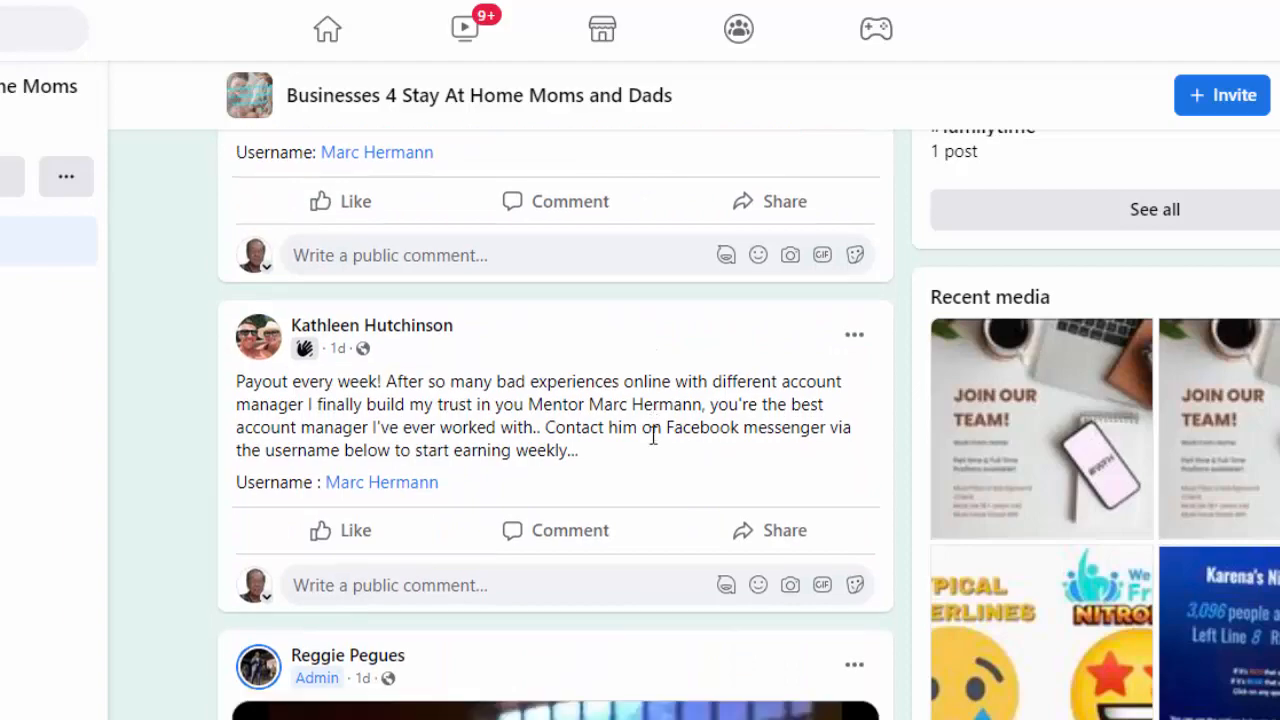
{"action": "scroll", "coordinate": [652, 440], "scroll_direction": "up", "scroll_amount": 3}
{"action": "scroll", "coordinate": [652, 445], "scroll_direction": "down", "scroll_amount": 5}
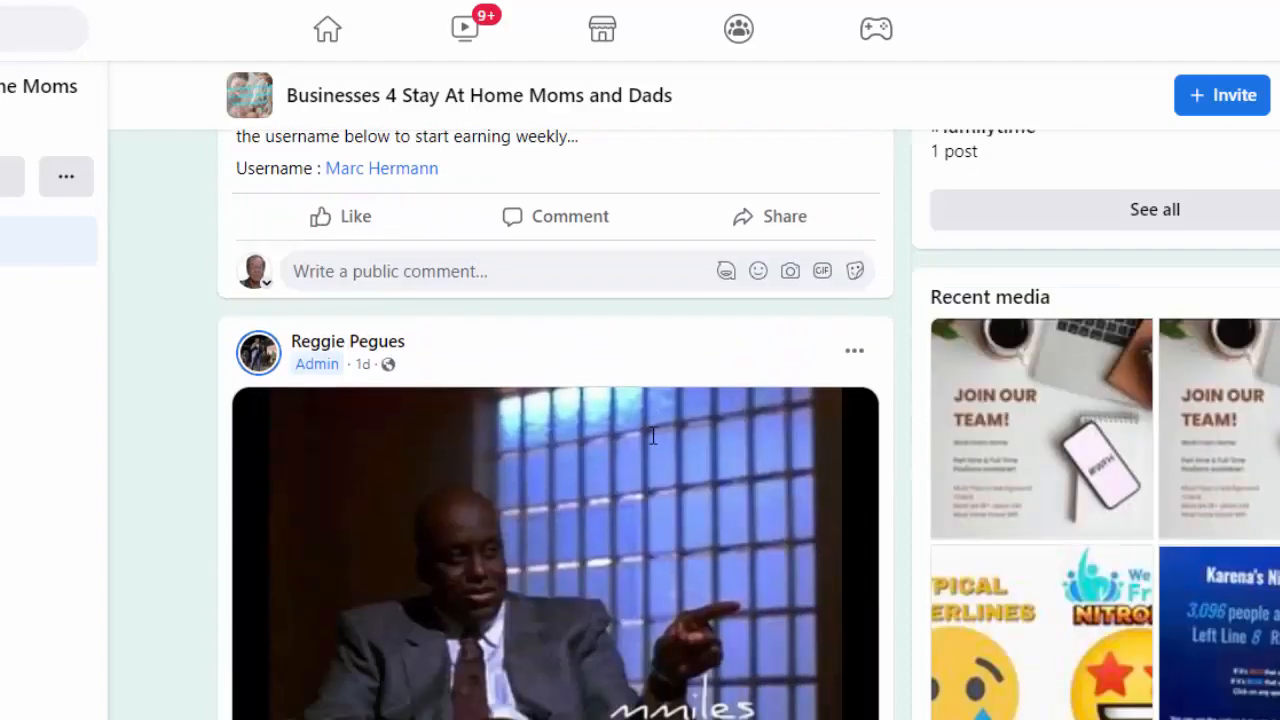
{"action": "scroll", "coordinate": [652, 447], "scroll_direction": "down", "scroll_amount": 10}
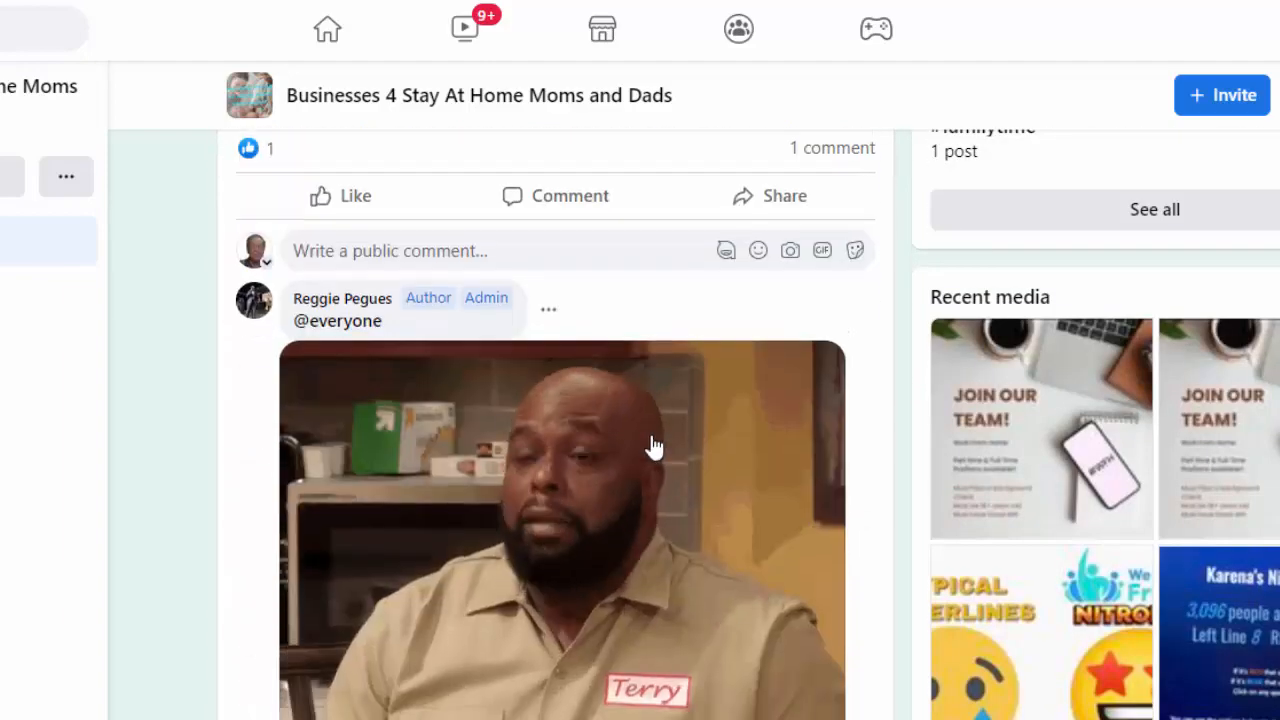
{"action": "scroll", "coordinate": [652, 453], "scroll_direction": "down", "scroll_amount": 5}
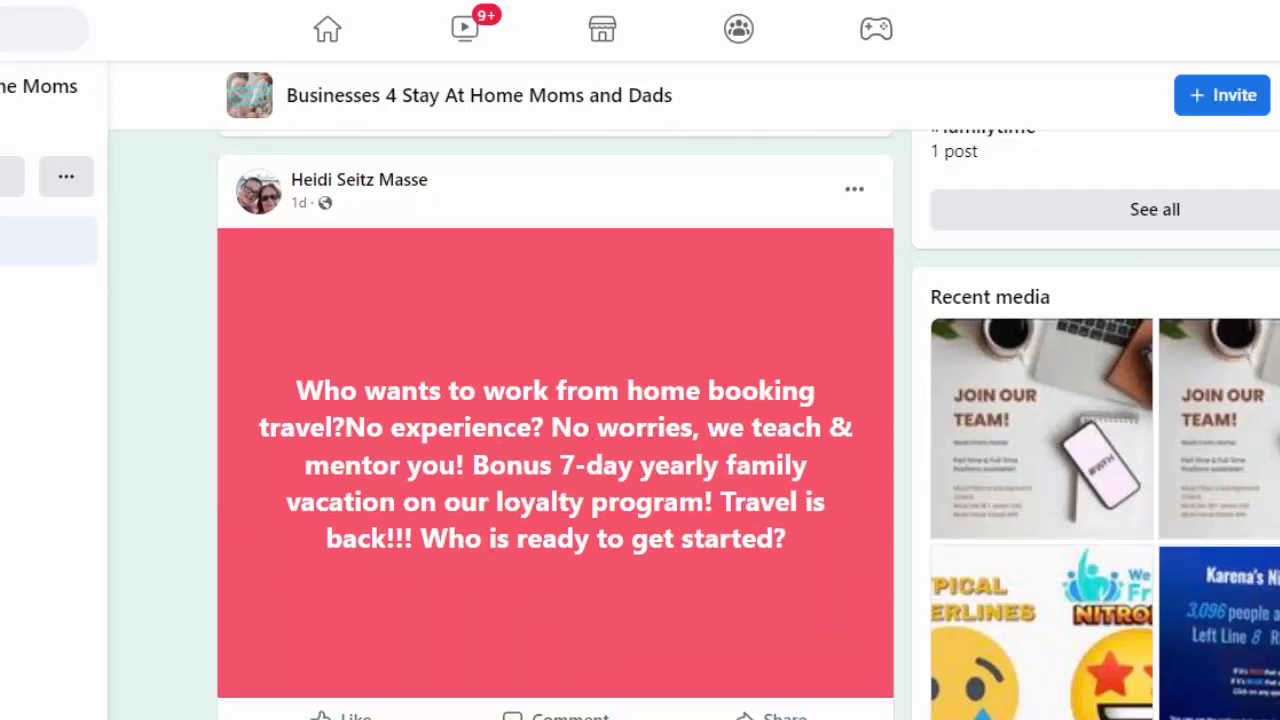
Test the new post's preview card by opening its landing page and continuing to the webinar page as far as the sign-up offer
{"action": "scroll", "coordinate": [716, 514], "scroll_direction": "up", "scroll_amount": 15}
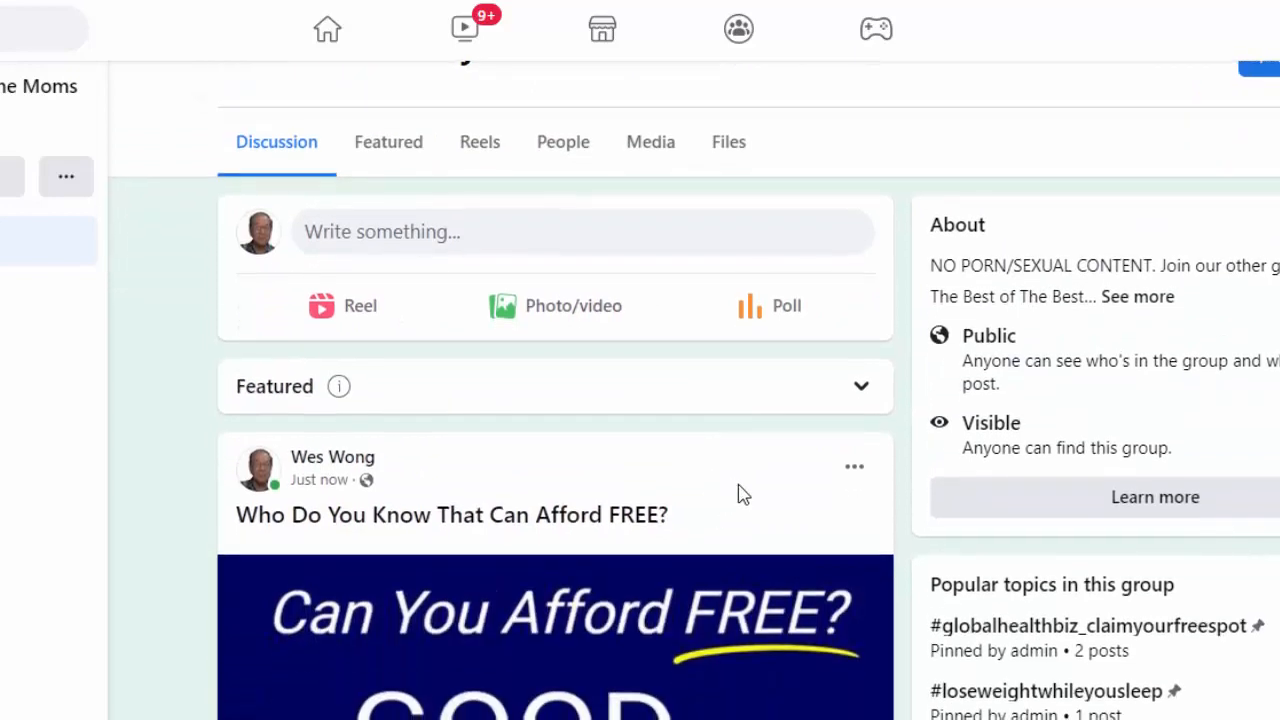
{"action": "scroll", "coordinate": [737, 494], "scroll_direction": "down", "scroll_amount": 1}
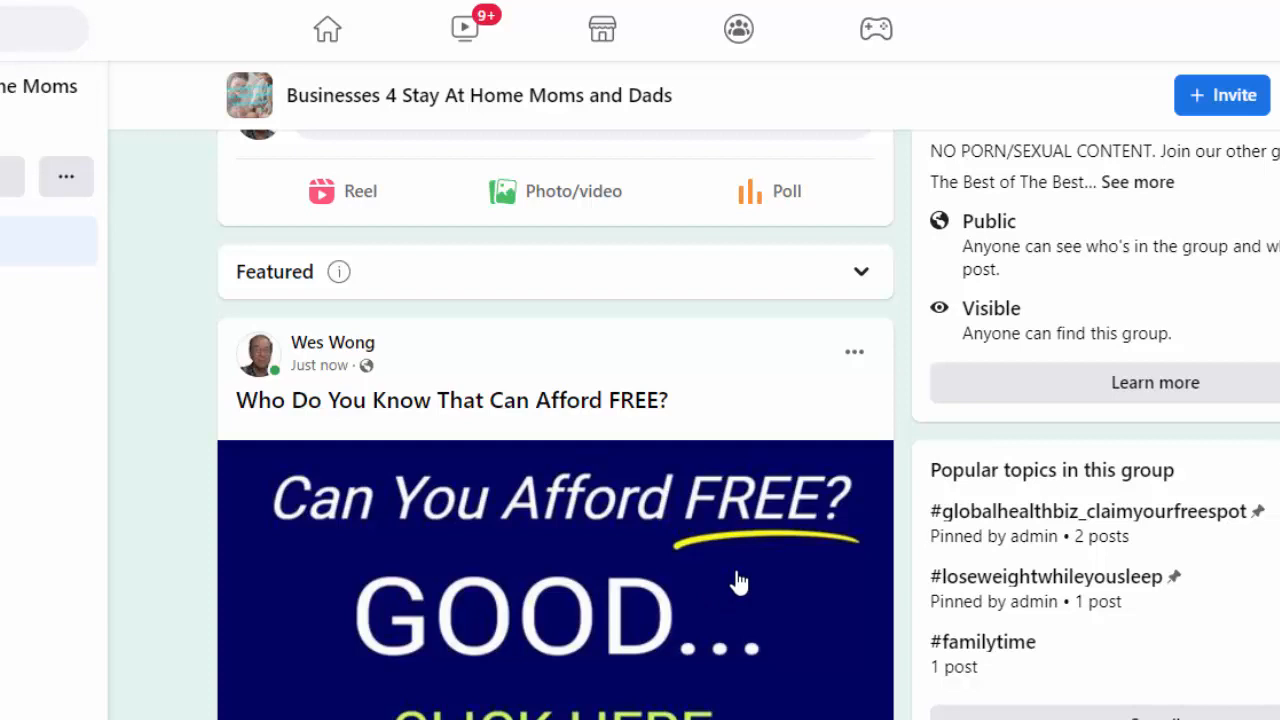
{"action": "scroll", "coordinate": [738, 582], "scroll_direction": "down", "scroll_amount": 1}
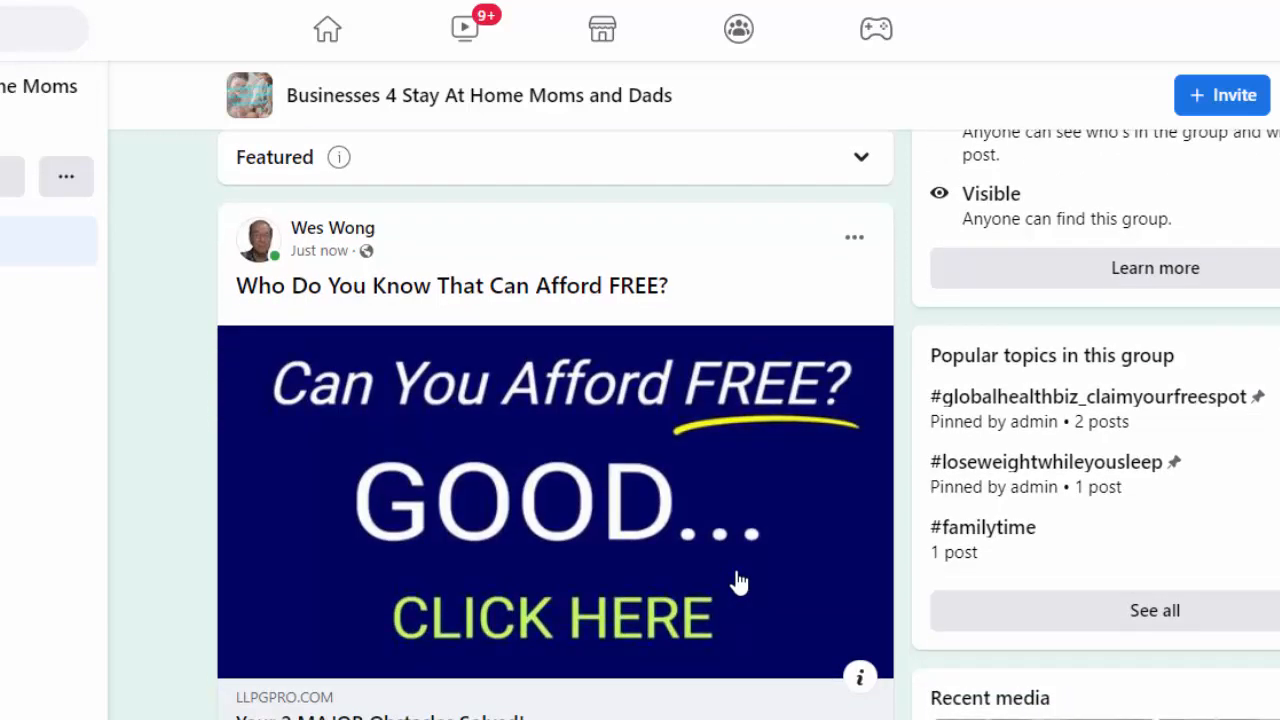
{"action": "left_click", "coordinate": [620, 614]}
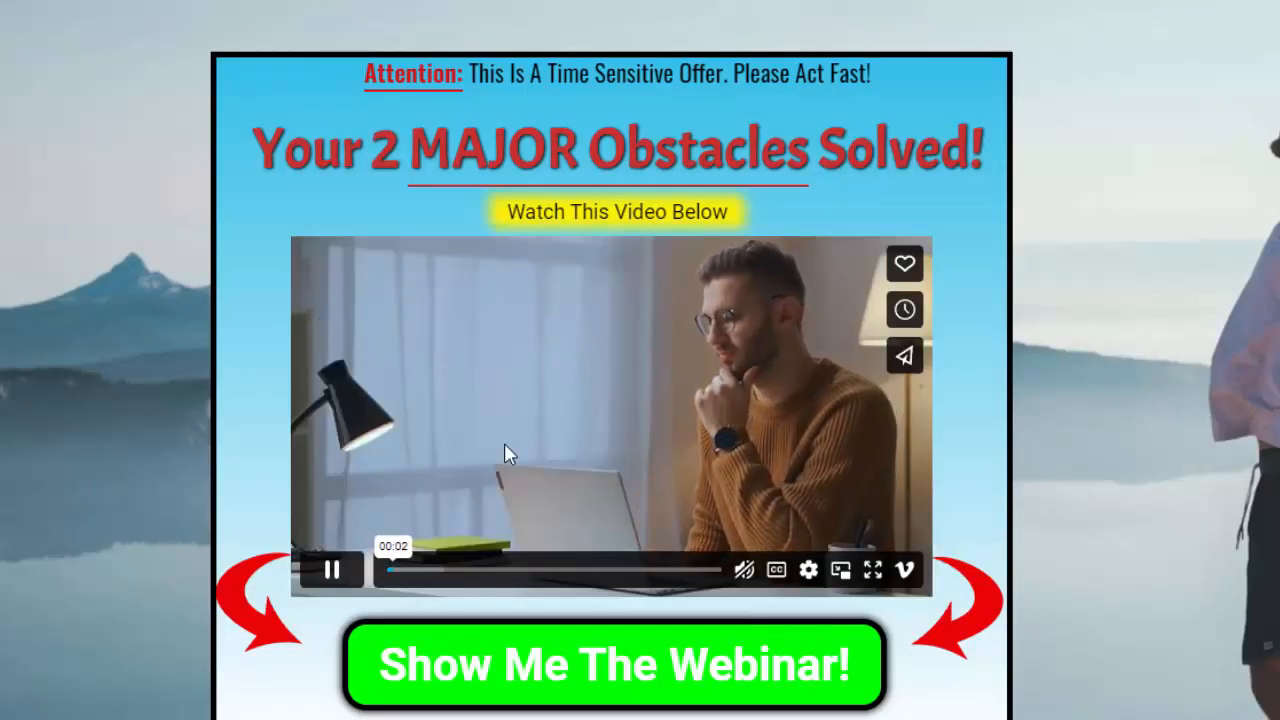
{"action": "left_click", "coordinate": [654, 680]}
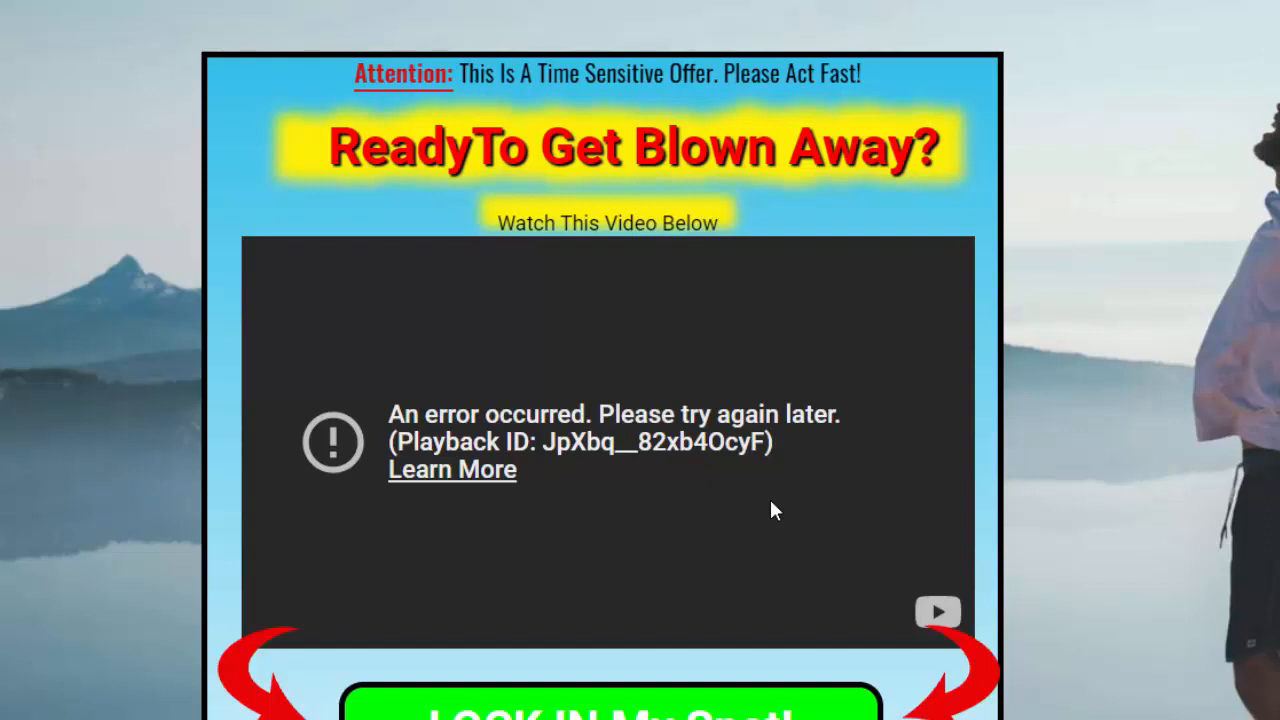
{"action": "scroll", "coordinate": [771, 510], "scroll_direction": "down", "scroll_amount": 1}
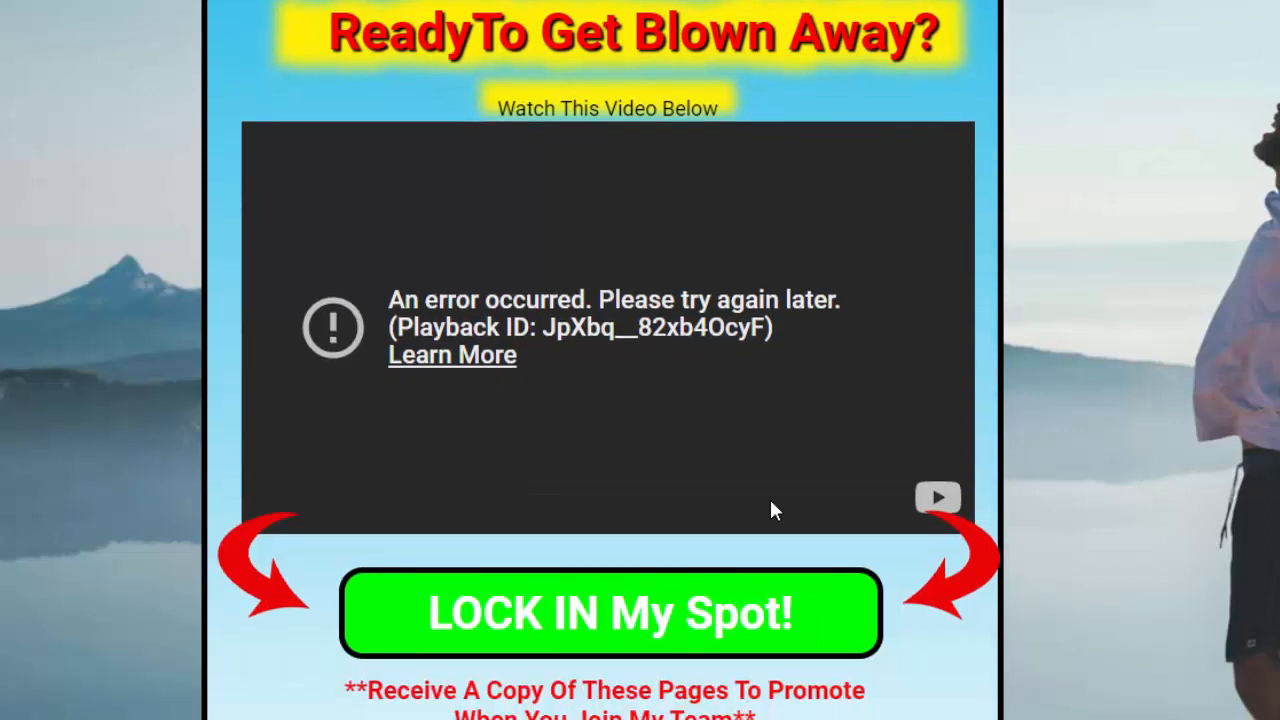